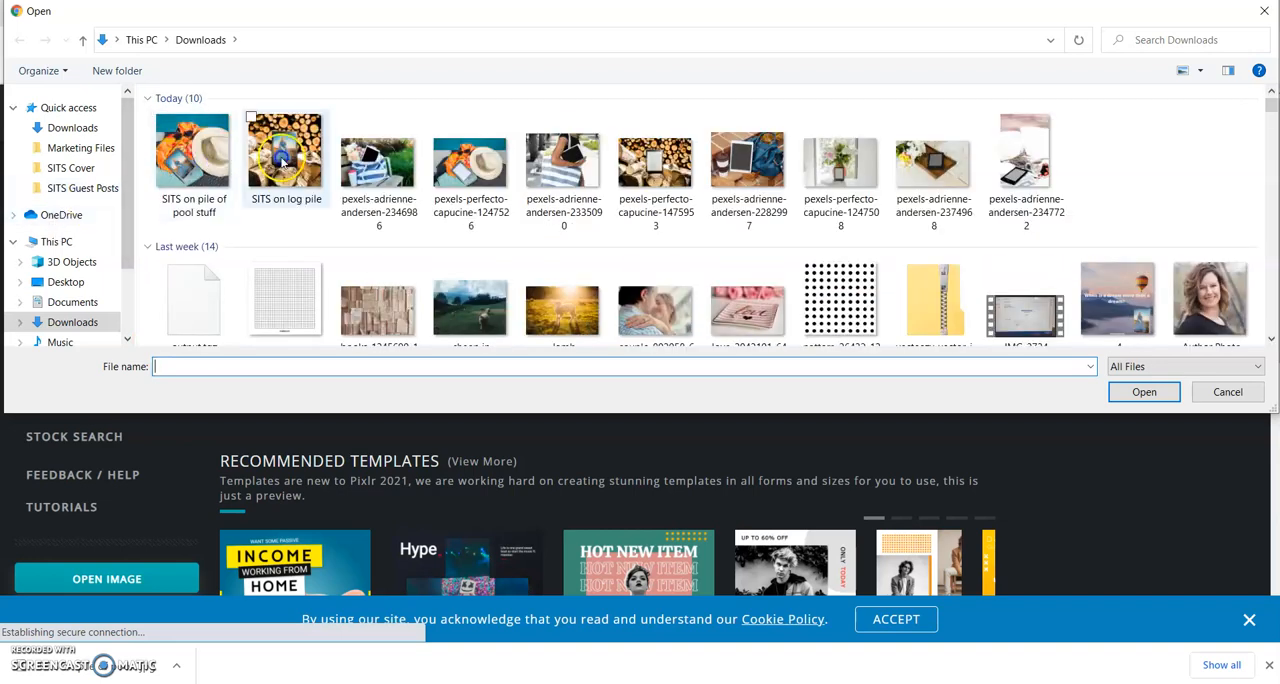
Step: Open the downloaded tote bag and tablet photo whose file name ends in 2346986, pre-resized to the Web size (max 1280 px)
click(404, 160)
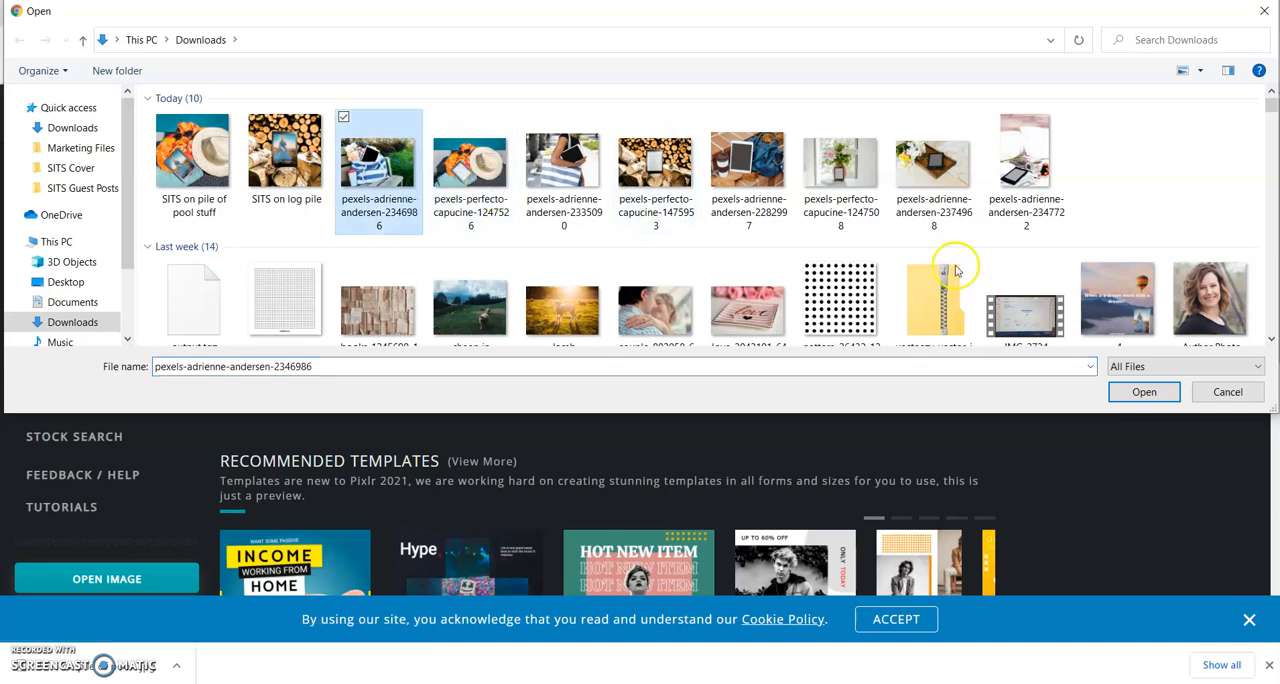
click(1128, 392)
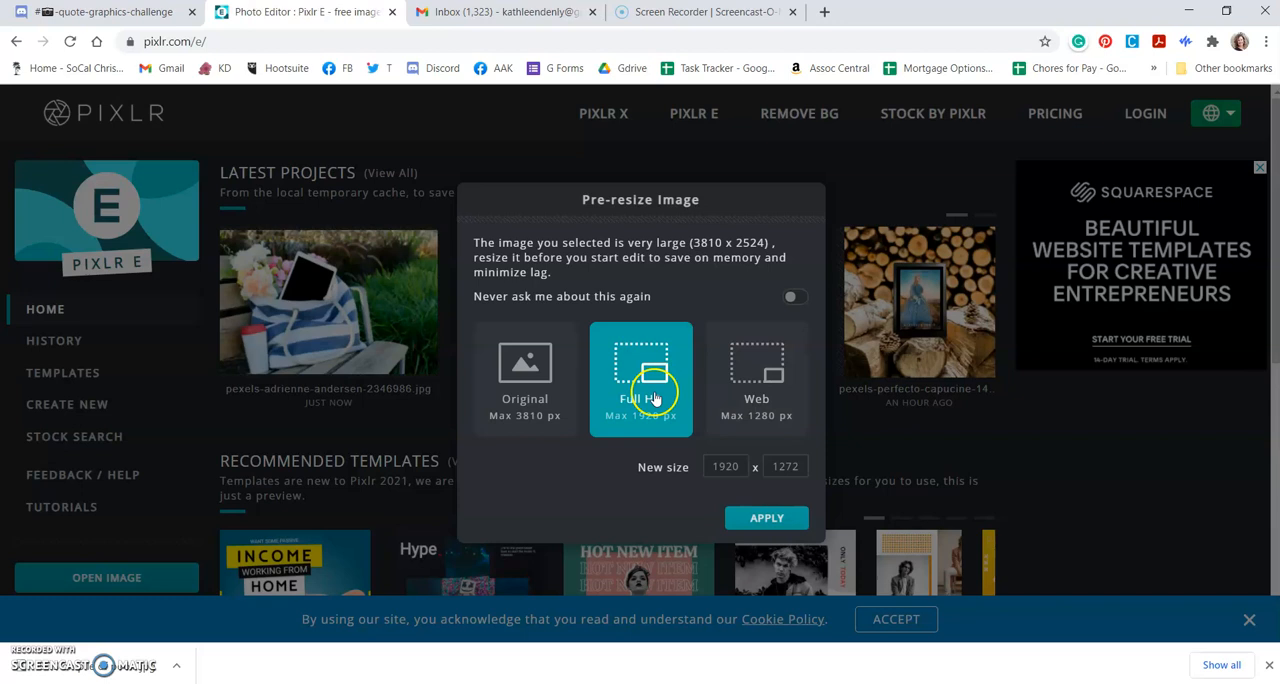
click(742, 391)
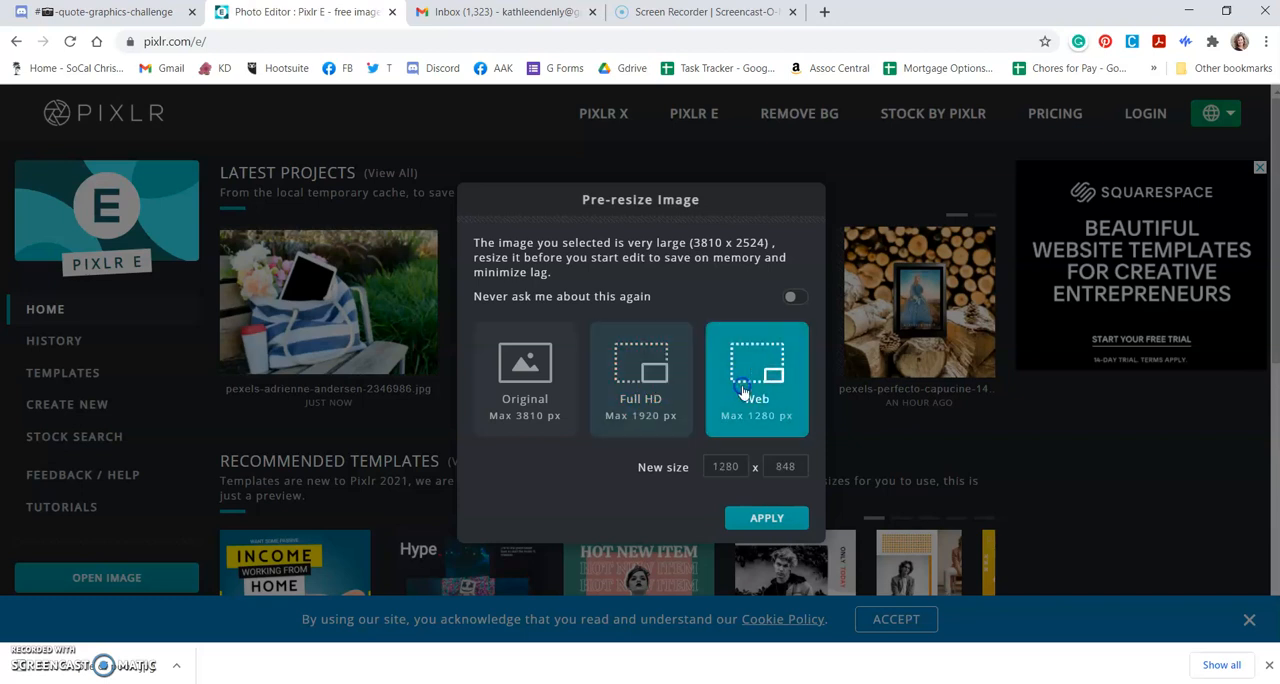
click(758, 517)
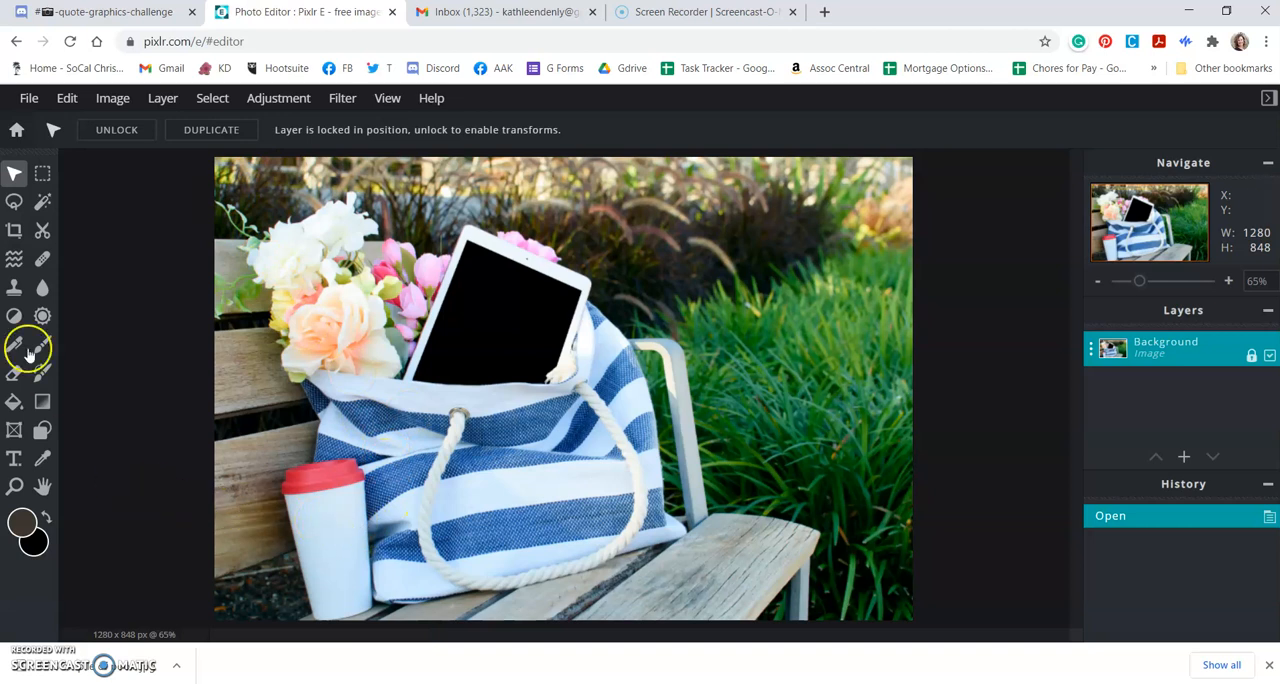
Step: Crop the photo to a 1:1 ratio, with the crop area against the photo's left edge so the bag, flowers and cup stay in frame
click(14, 230)
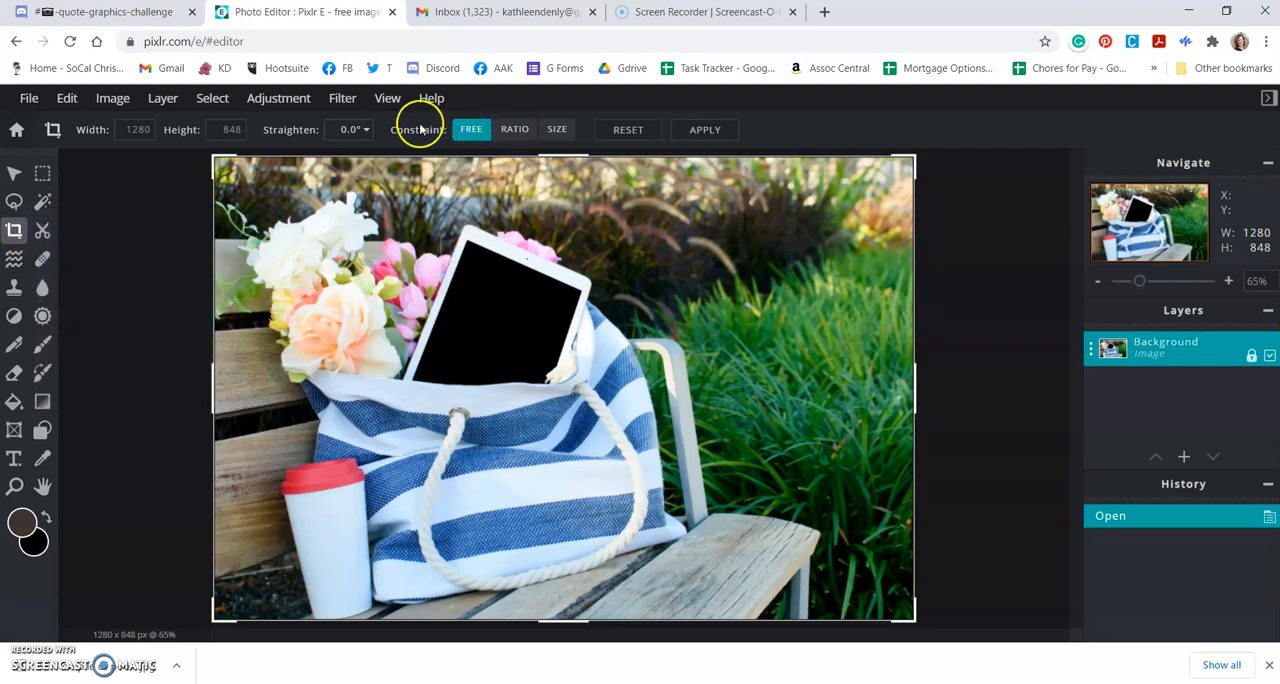
click(513, 130)
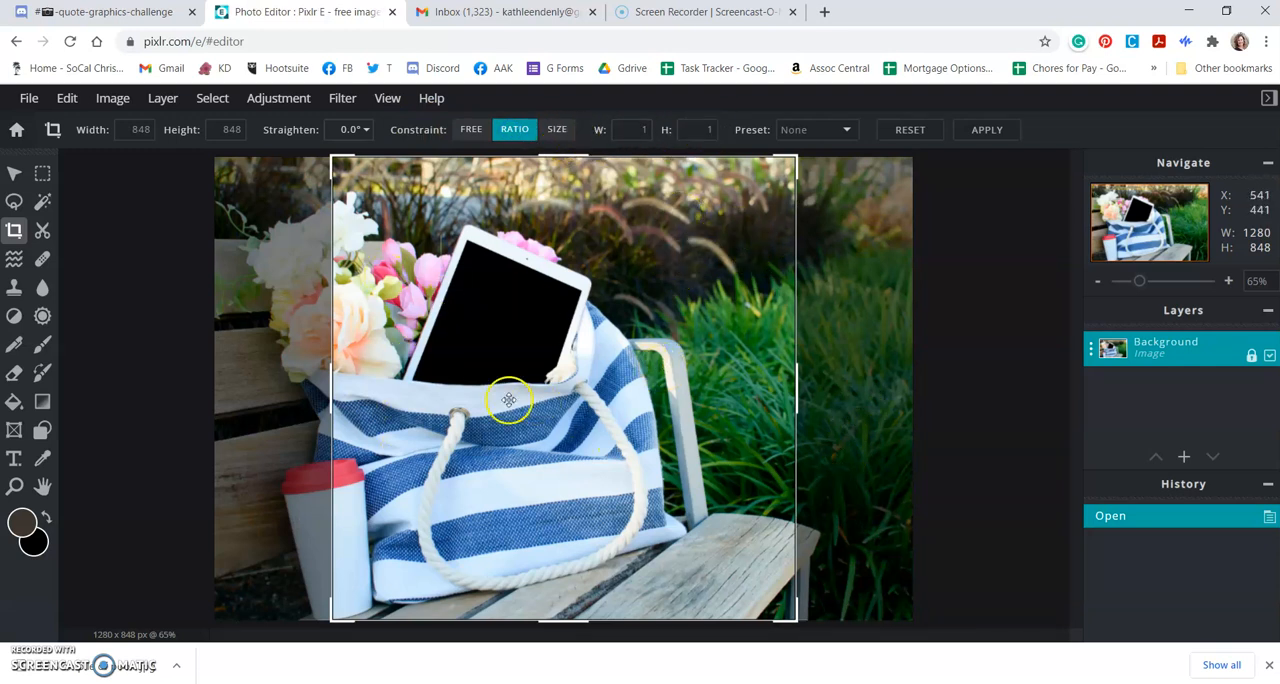
key(Left)
key(Left)
key(Left)
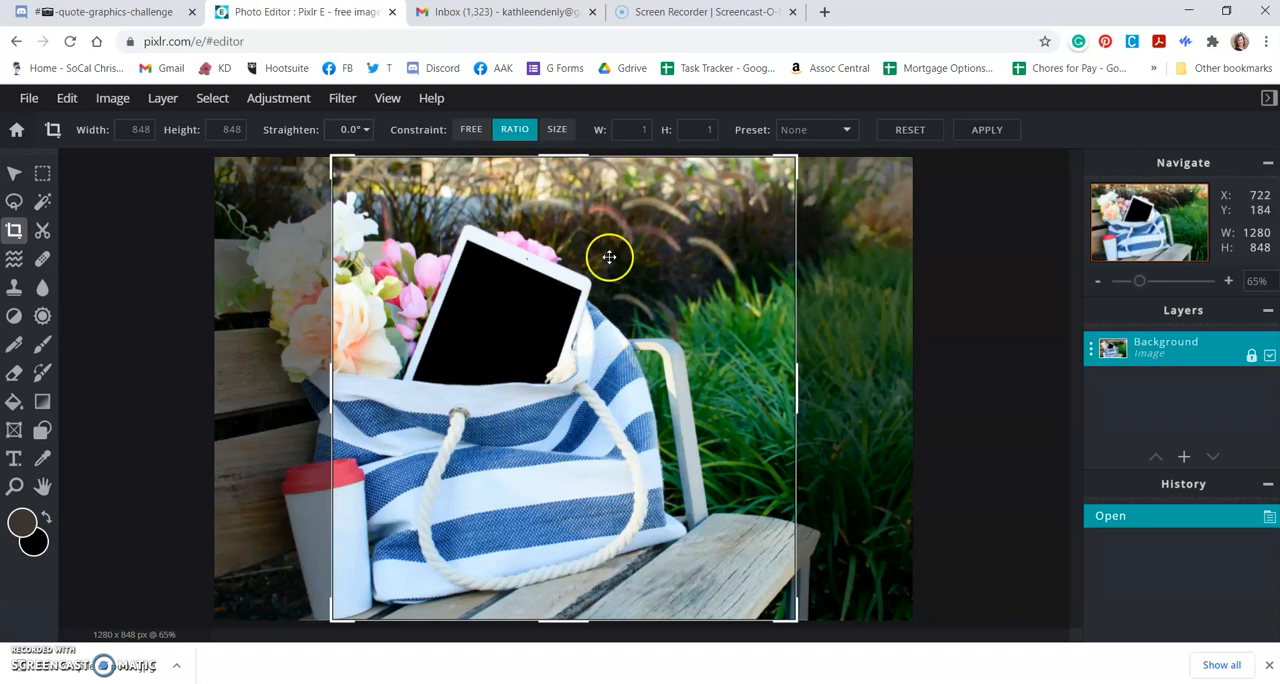
click(595, 363)
drag(595, 363, 477, 365)
click(528, 310)
drag(528, 308, 528, 308)
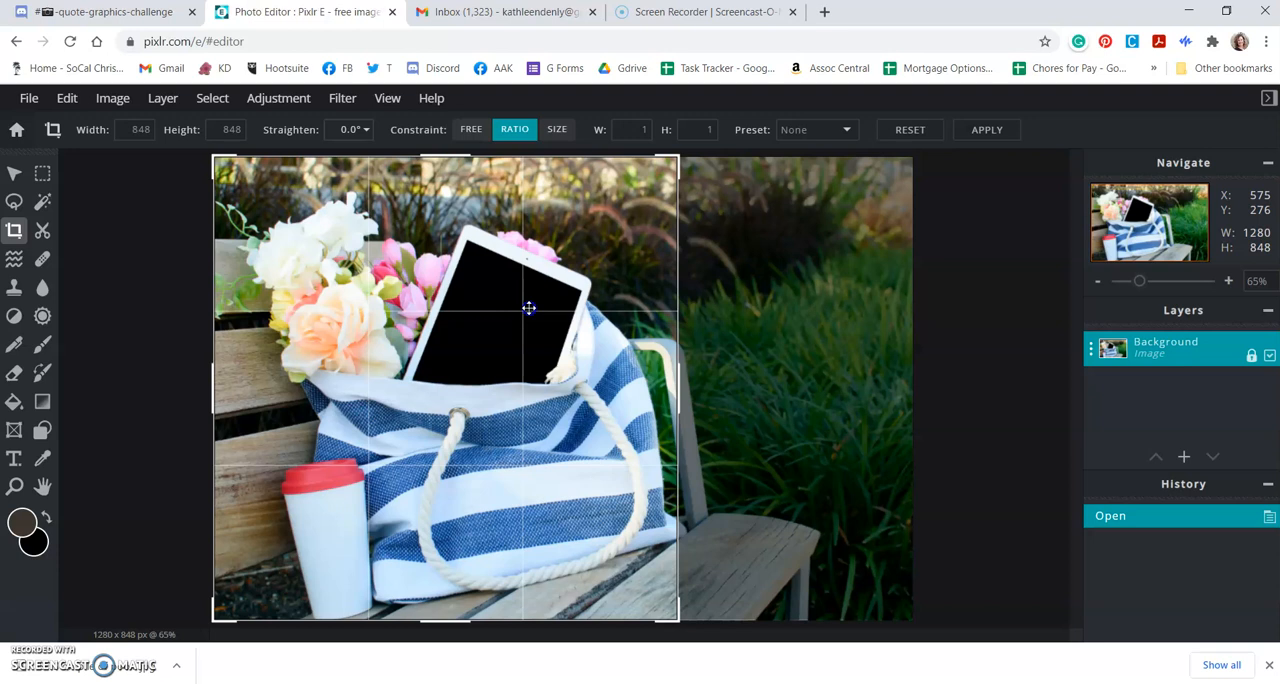
drag(528, 308, 528, 308)
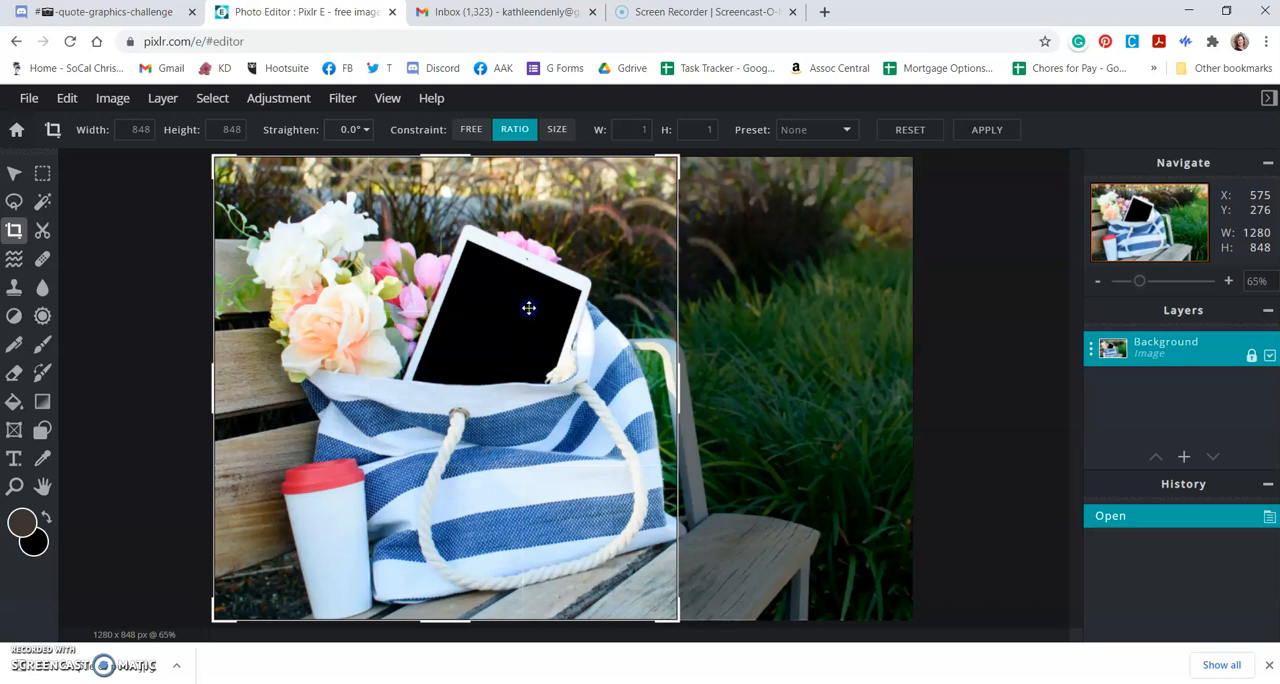
double_click(496, 365)
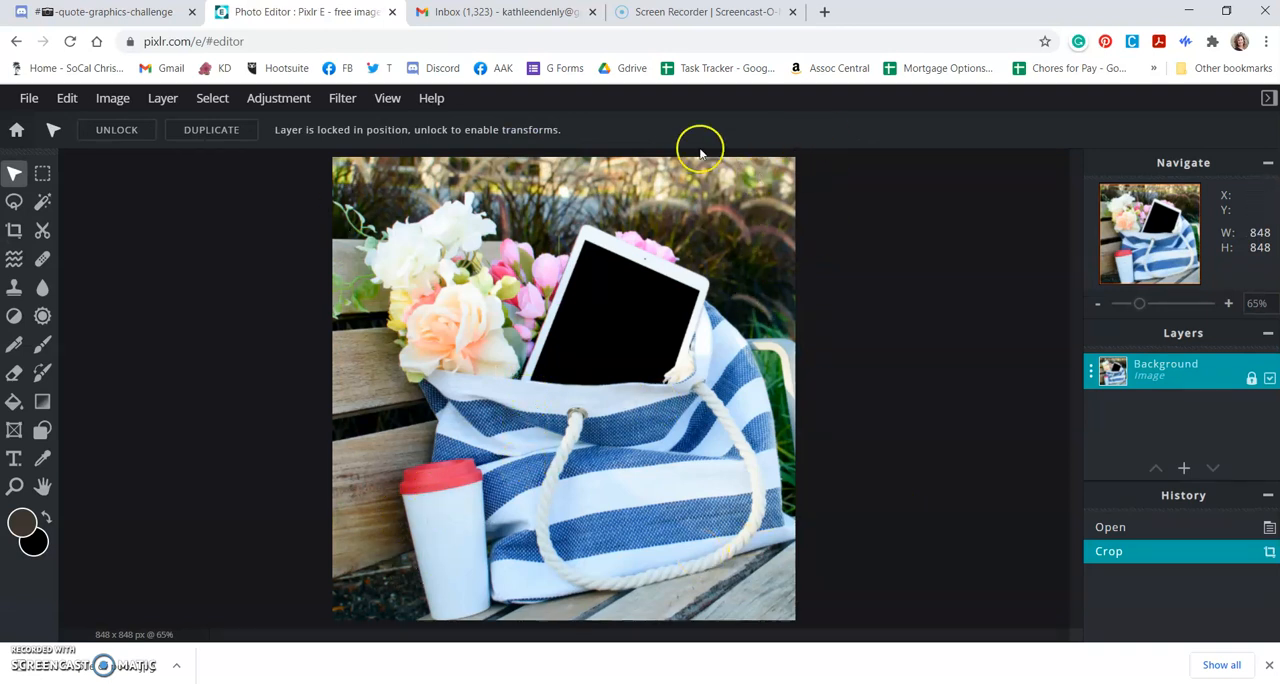
Step: Resize the cropped image to 1080 x 1080 px with proportions constrained
click(140, 102)
click(143, 122)
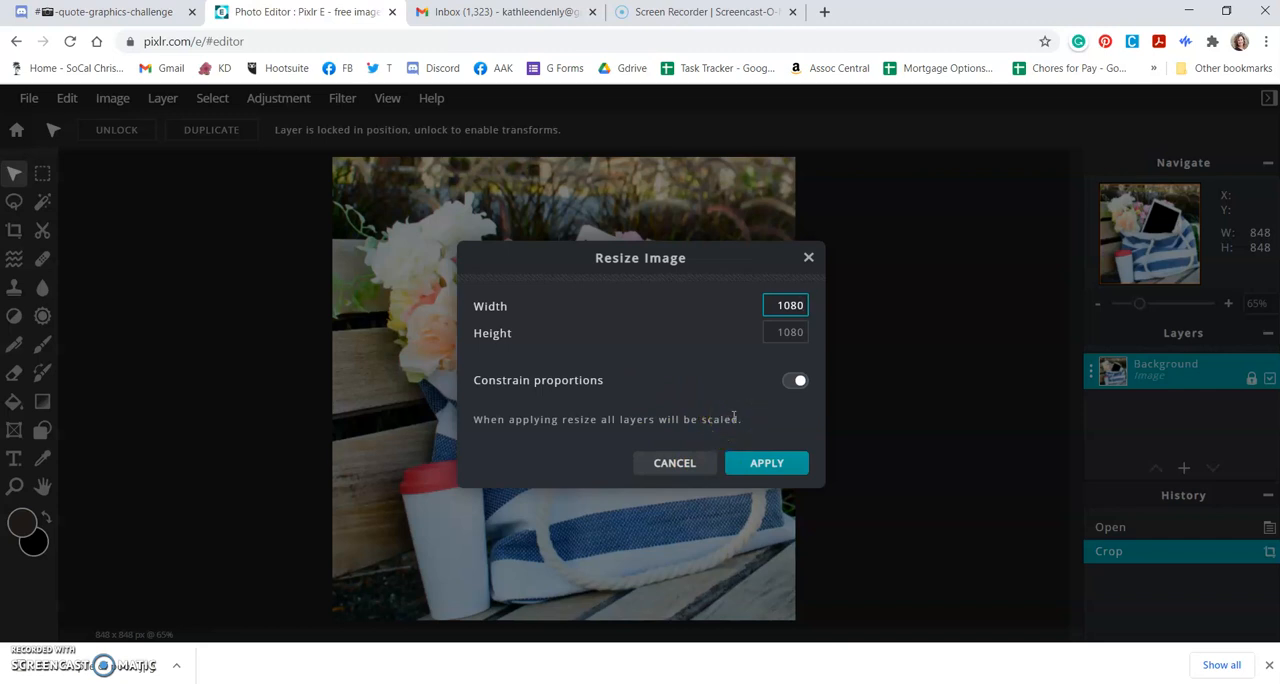
click(766, 463)
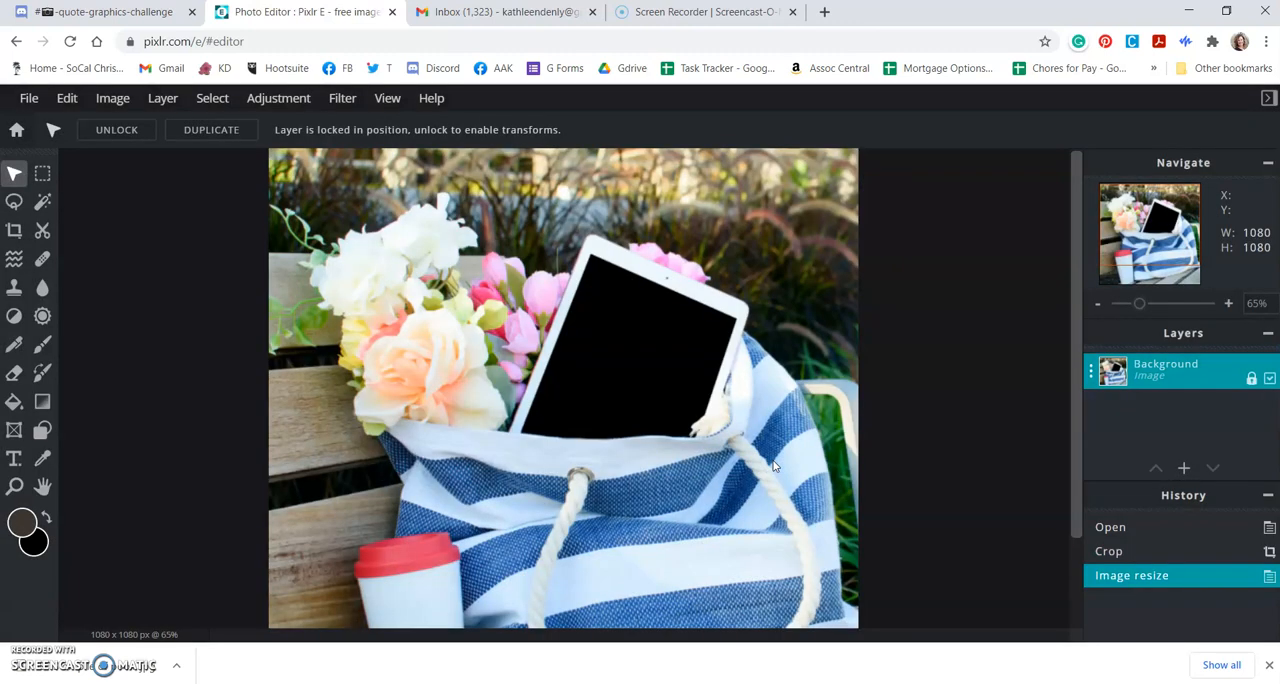
Step: Add the Sing in the Sunlight cover image from the SITS Cover folder as a new layer
scroll(621, 418, down, 1)
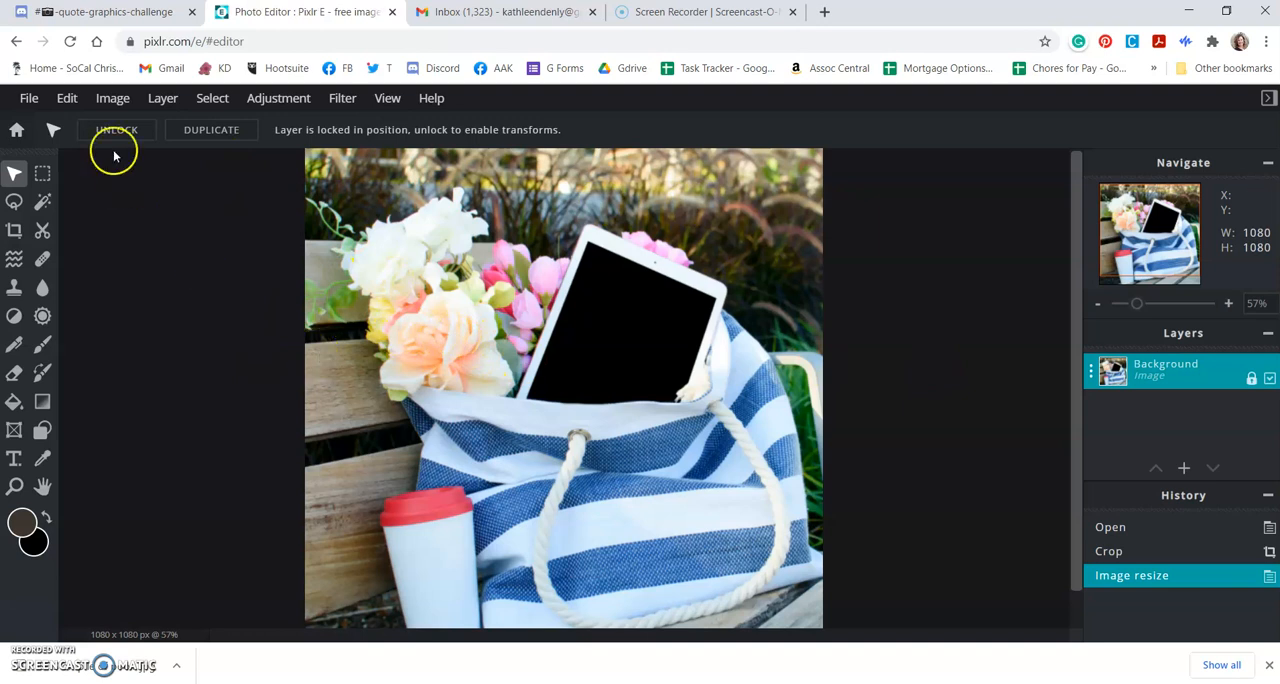
click(118, 101)
mouse_move(70, 103)
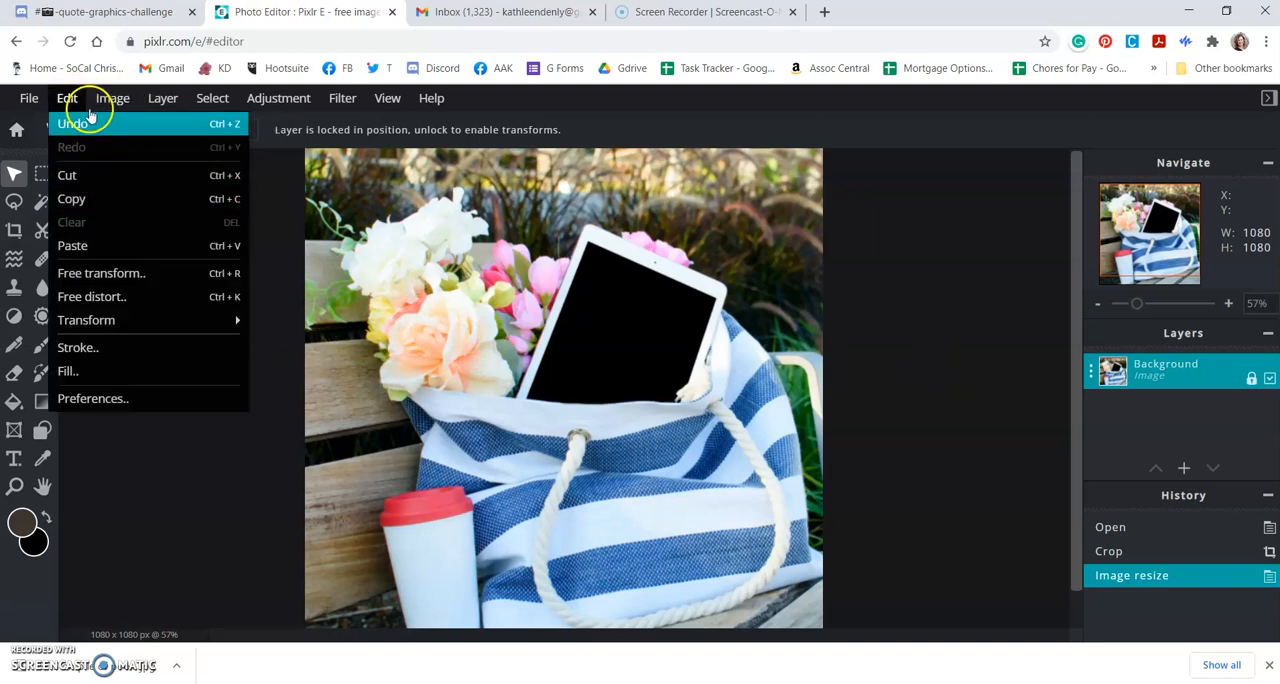
mouse_move(158, 104)
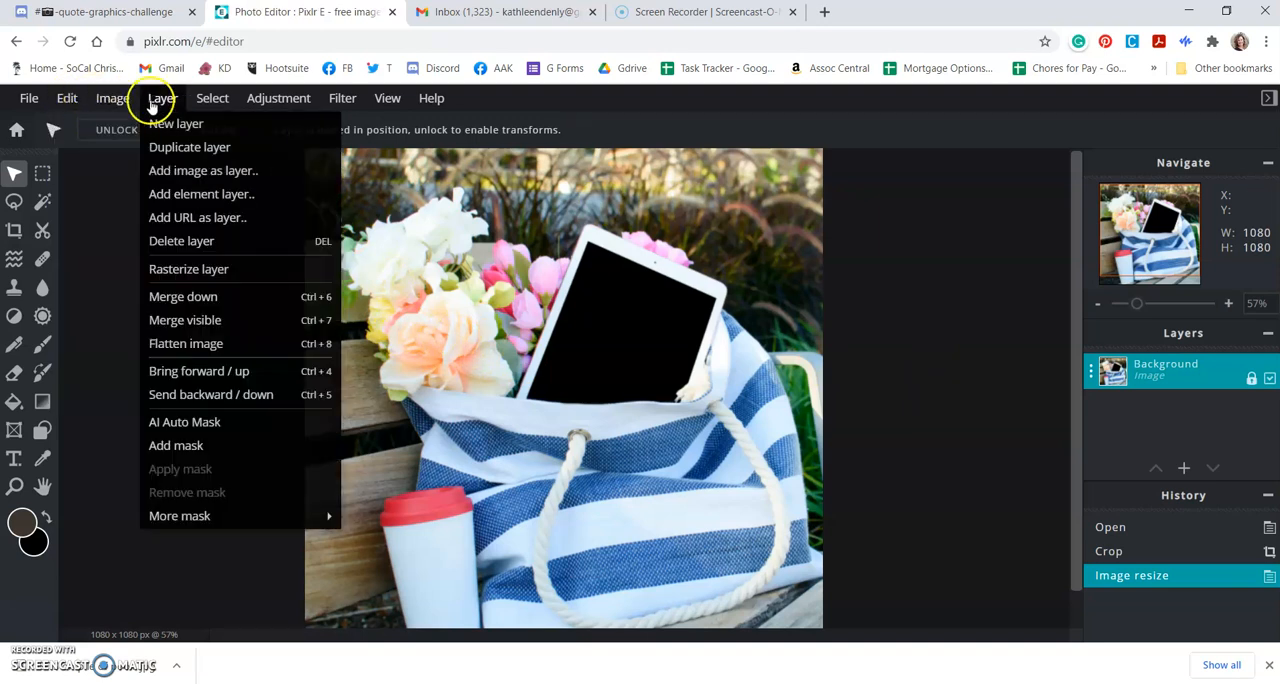
click(183, 172)
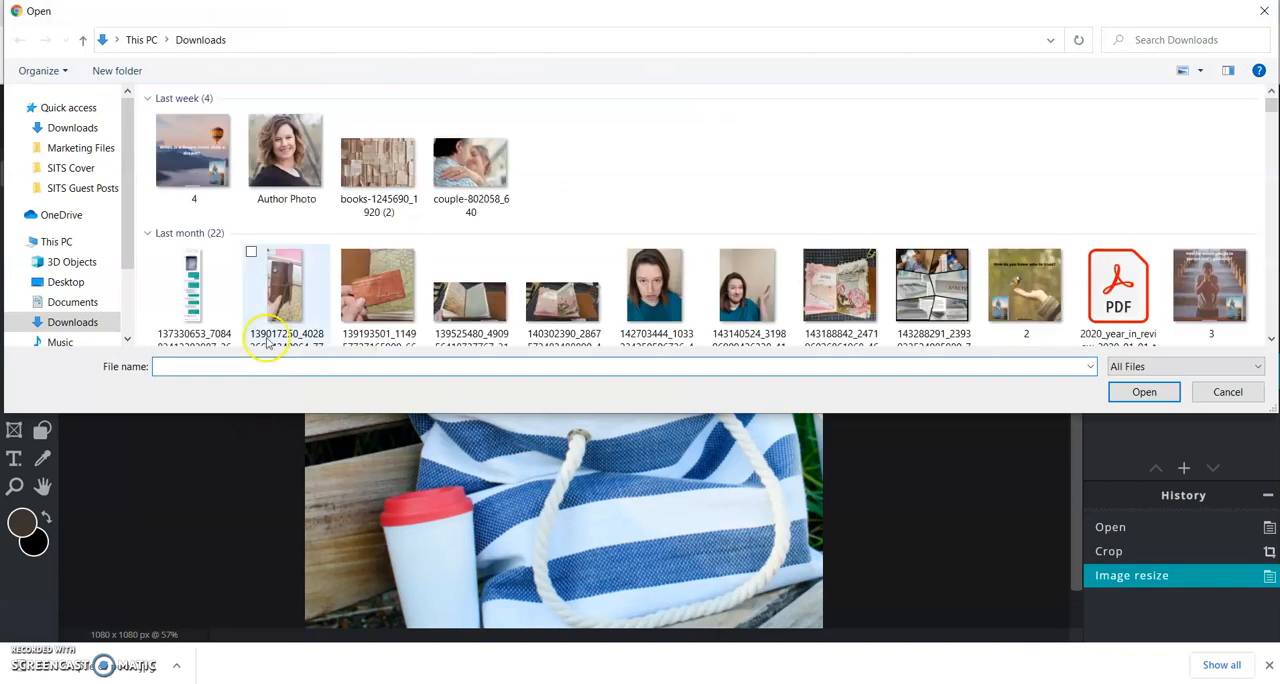
click(78, 168)
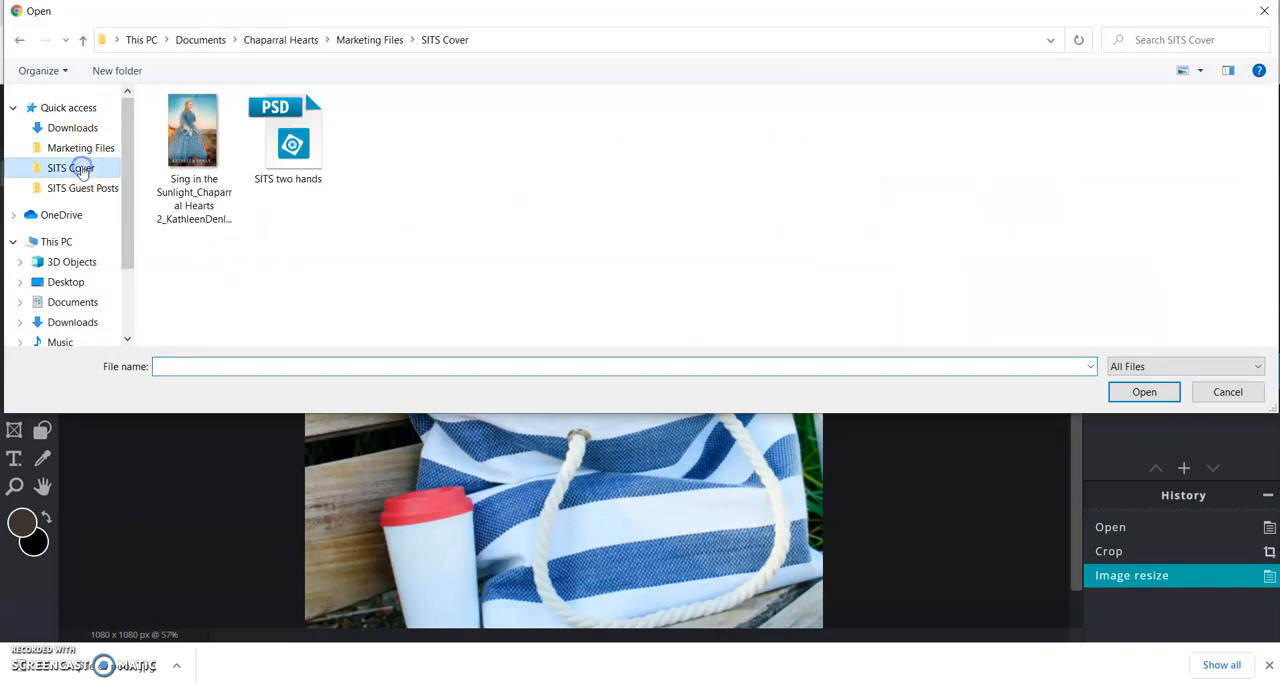
click(193, 135)
click(1148, 392)
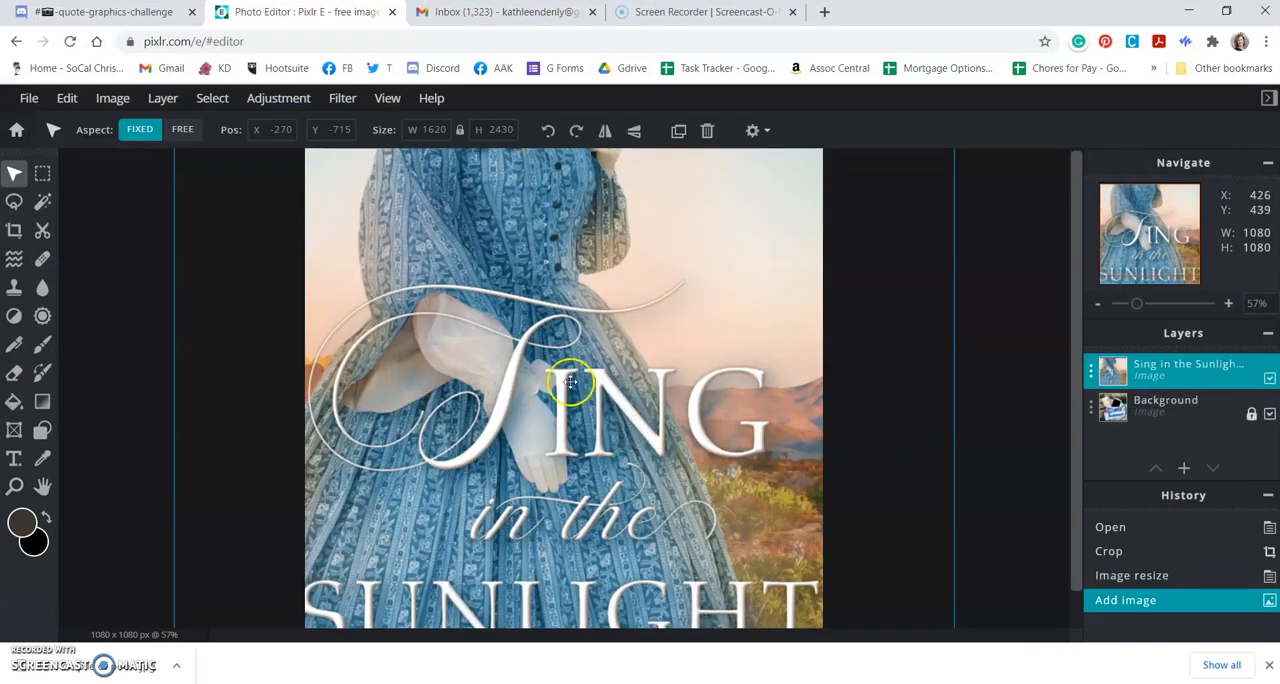
Step: Scale the book cover layer down to about 320 x 480 px and place it near the middle of the photo
scroll(587, 376, down, 3)
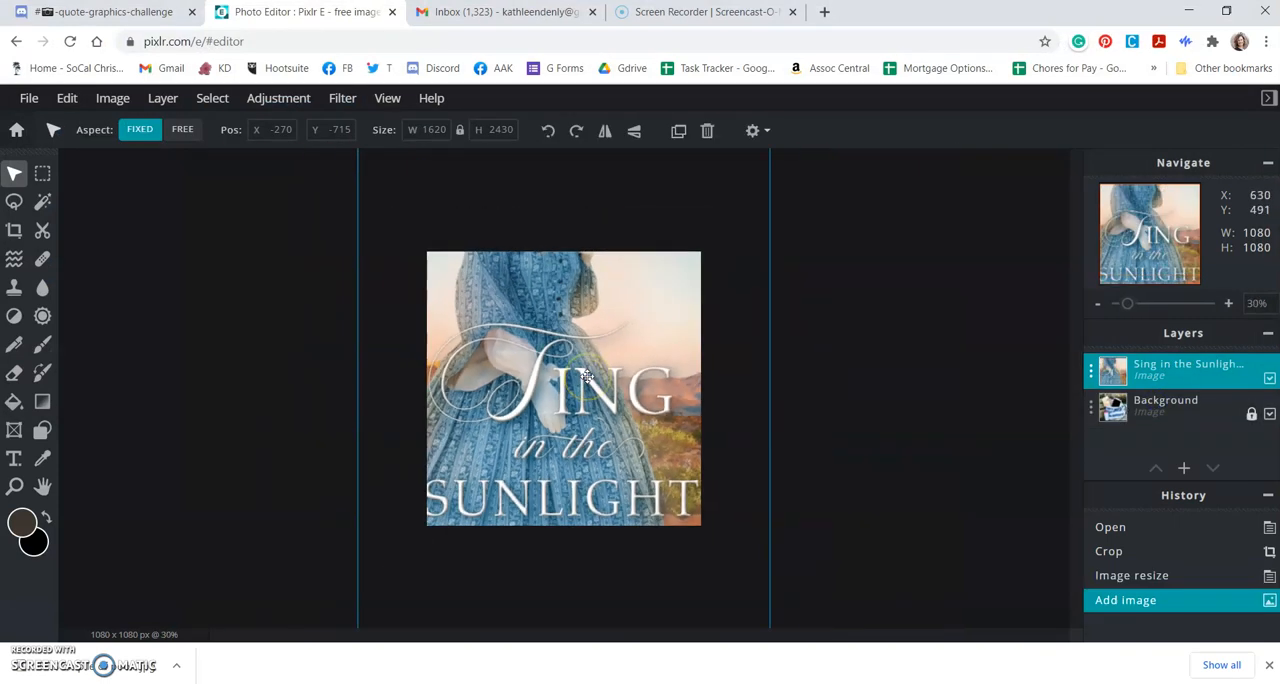
scroll(587, 376, down, 2)
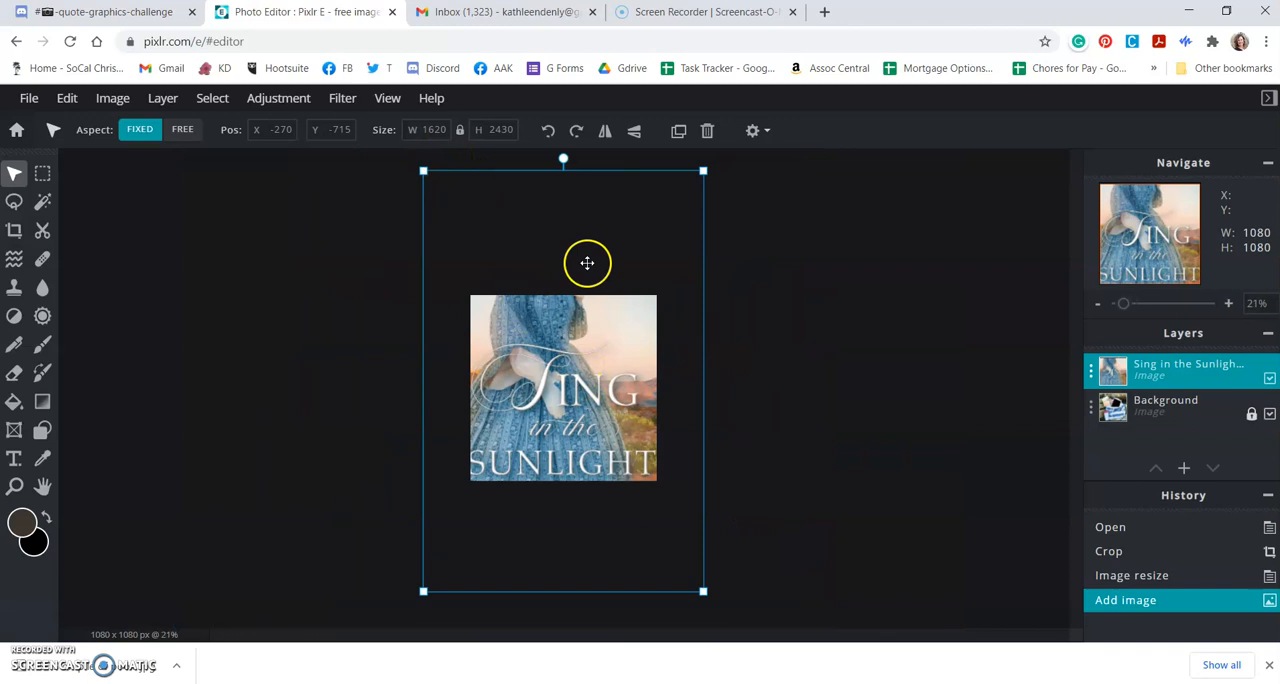
click(1097, 303)
click(1229, 303)
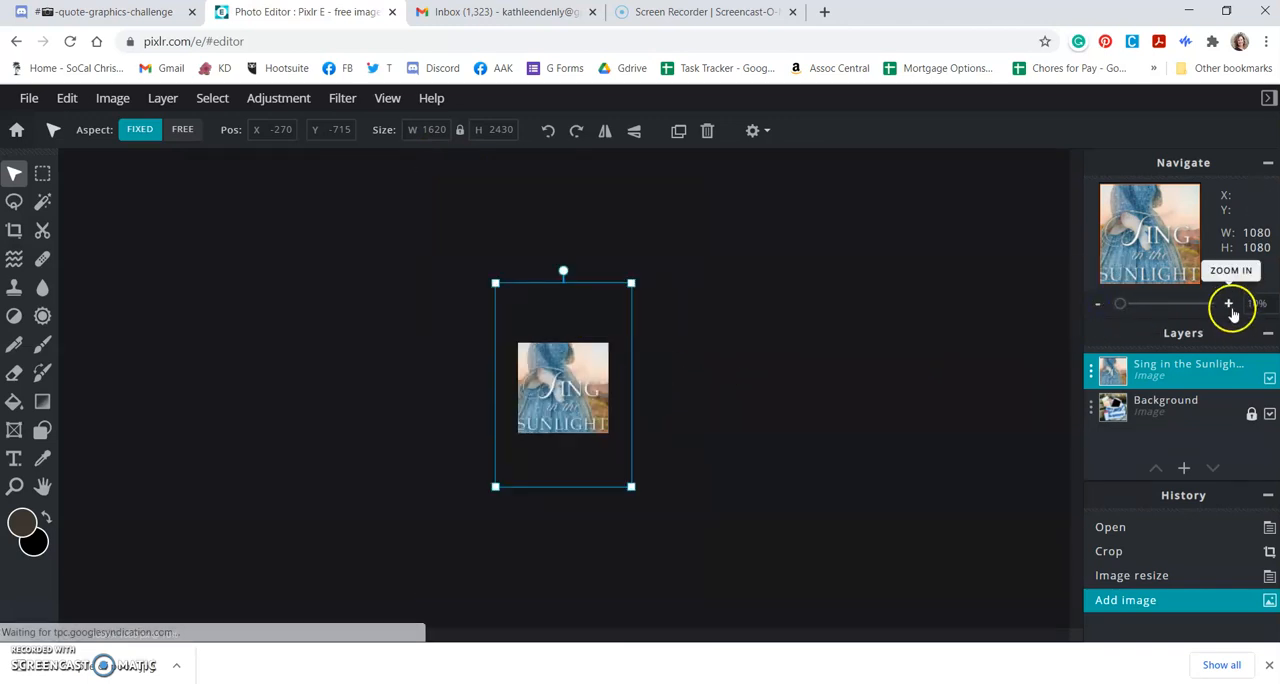
click(1099, 303)
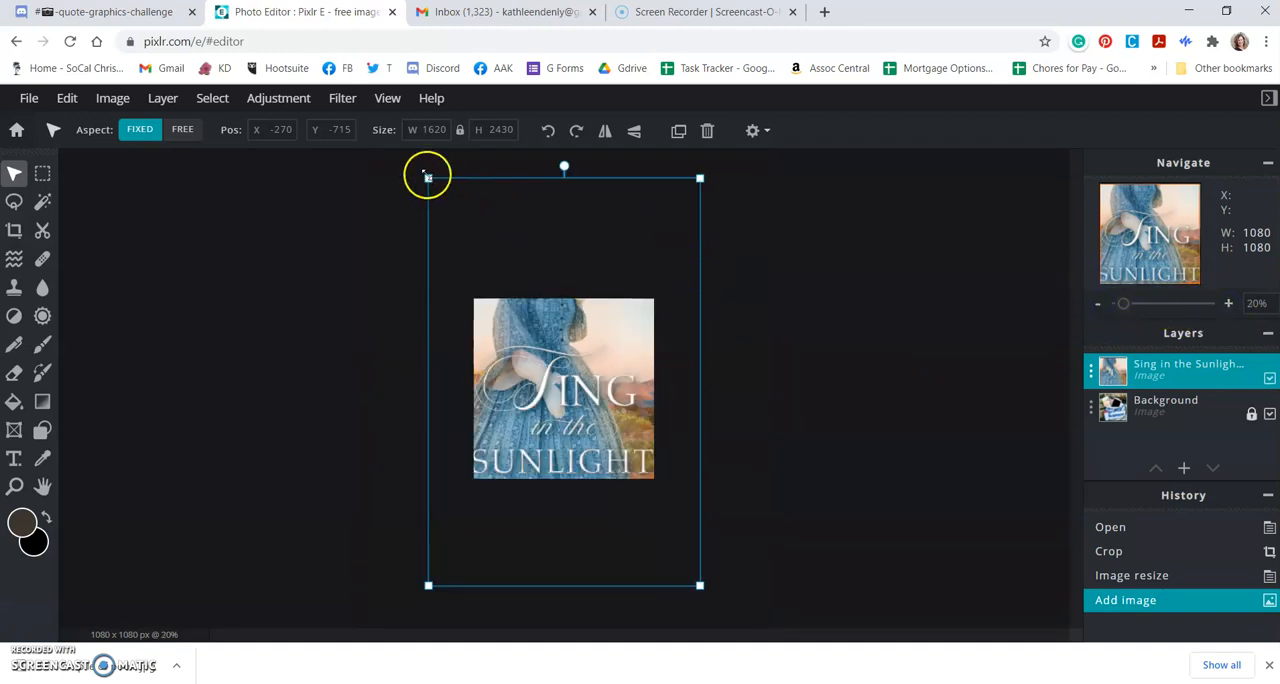
drag(428, 177, 566, 389)
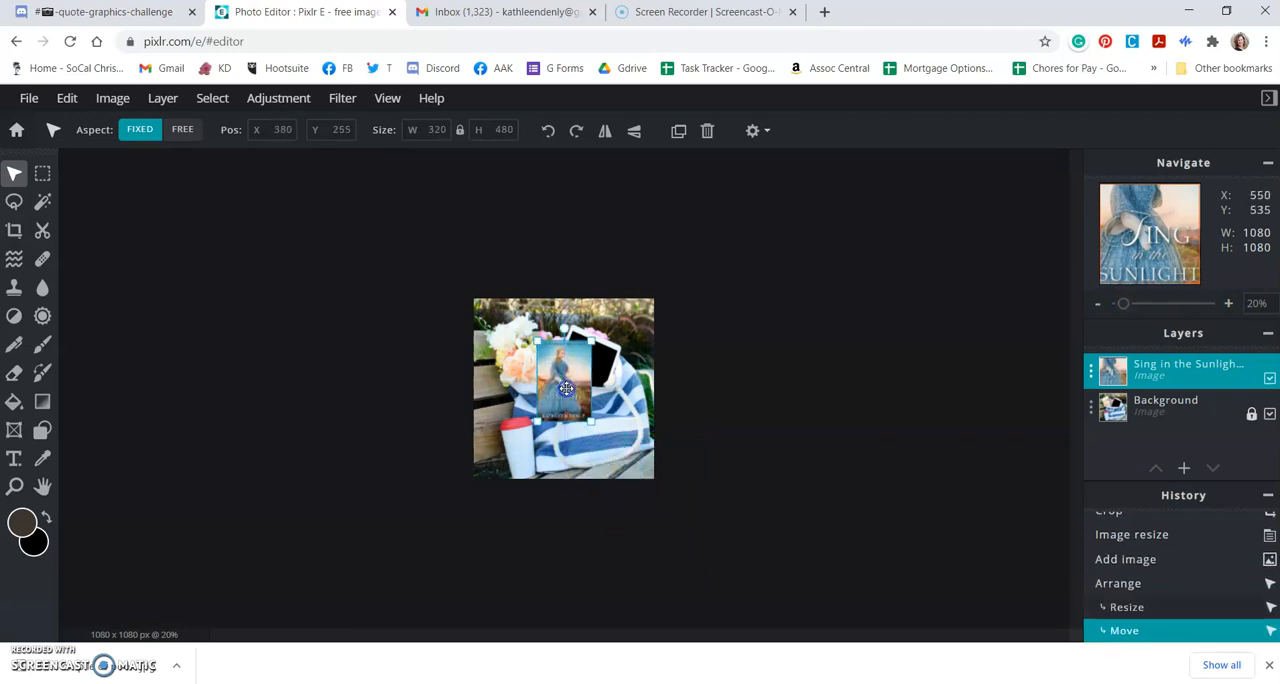
Step: Move the book cover over the tablet and rotate it clockwise to match the tablet's tilt
scroll(578, 408, up, 4)
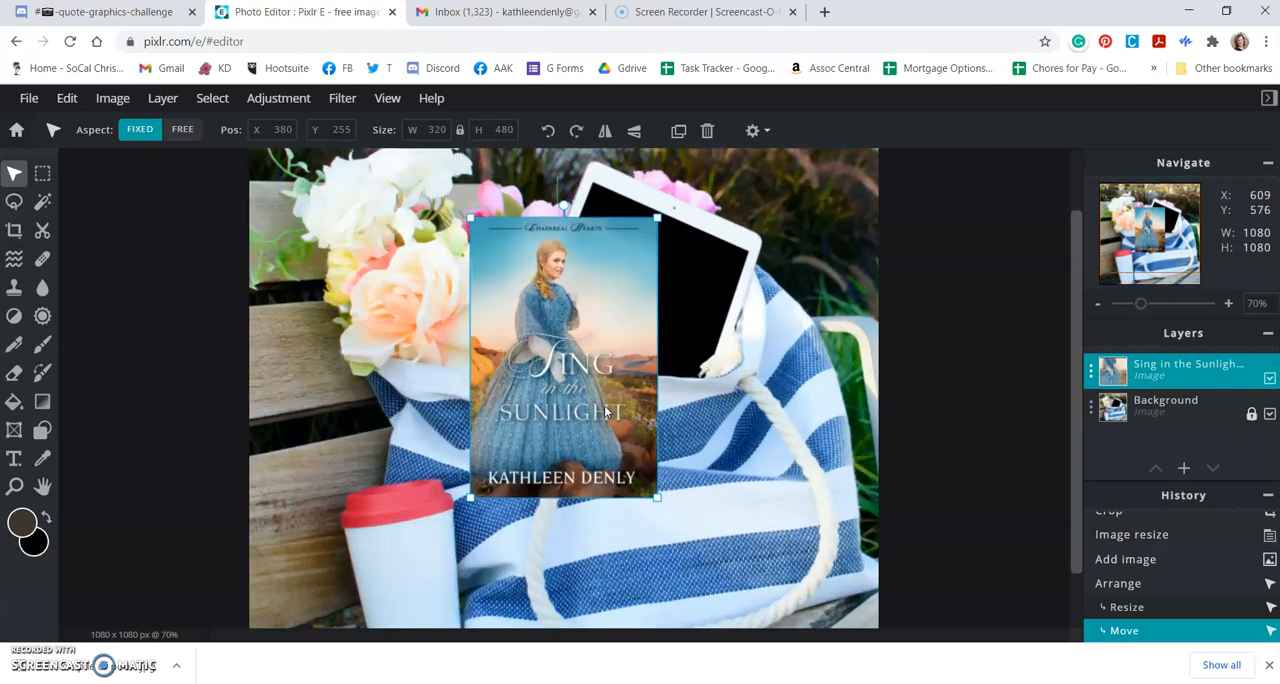
scroll(604, 405, up, 1)
drag(590, 283, 687, 304)
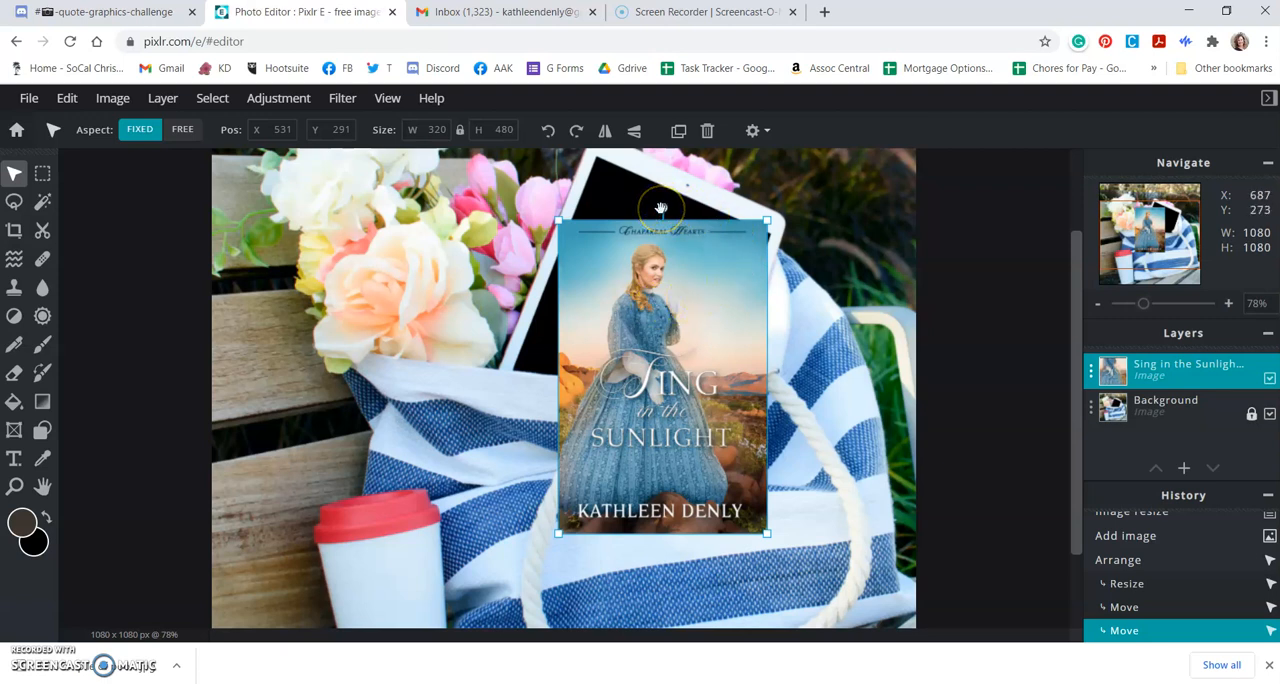
drag(661, 208, 678, 253)
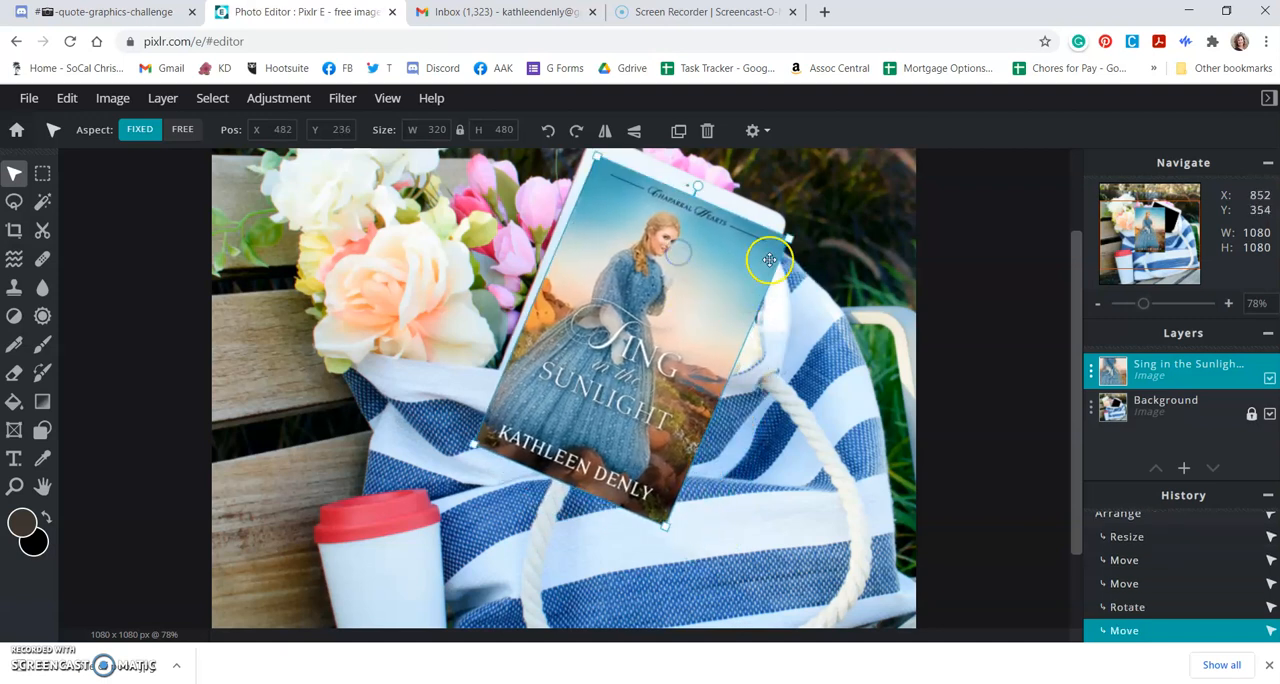
Step: Shrink the book cover to about 300 x 450 px and align its position and angle with the upper part of the tablet's screen
drag(793, 237, 768, 250)
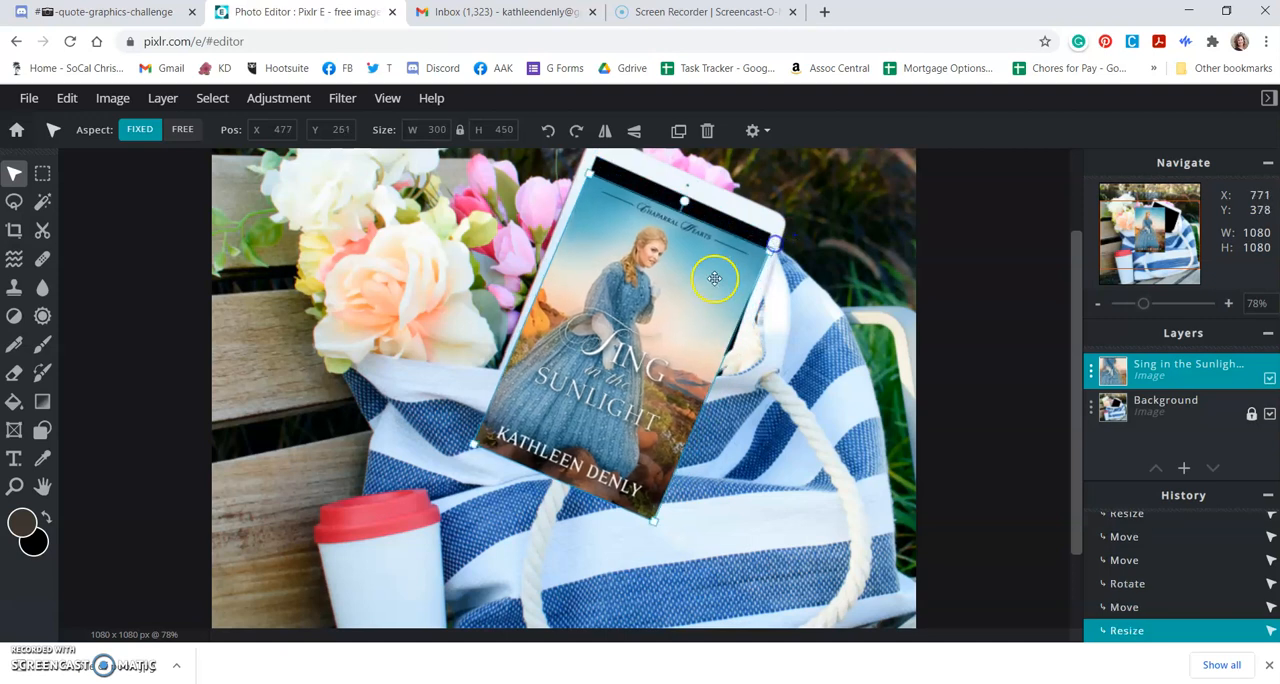
drag(685, 228, 690, 184)
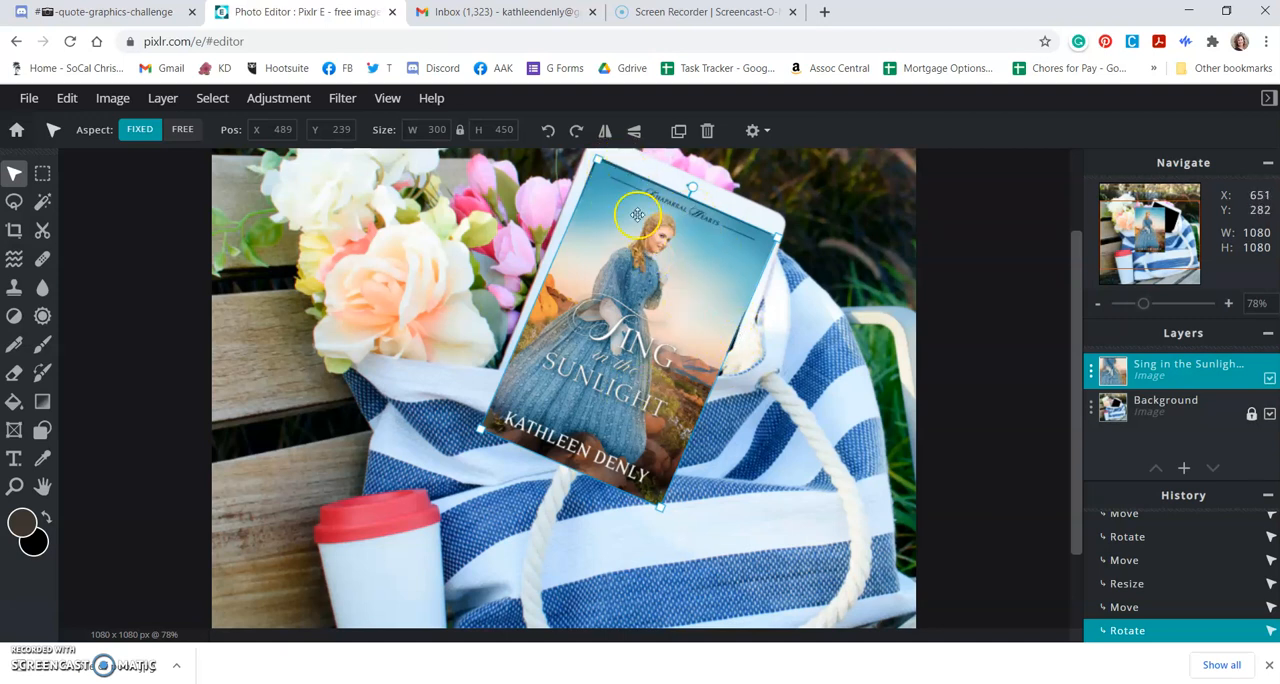
scroll(624, 268, up, 1)
scroll(624, 268, down, 1)
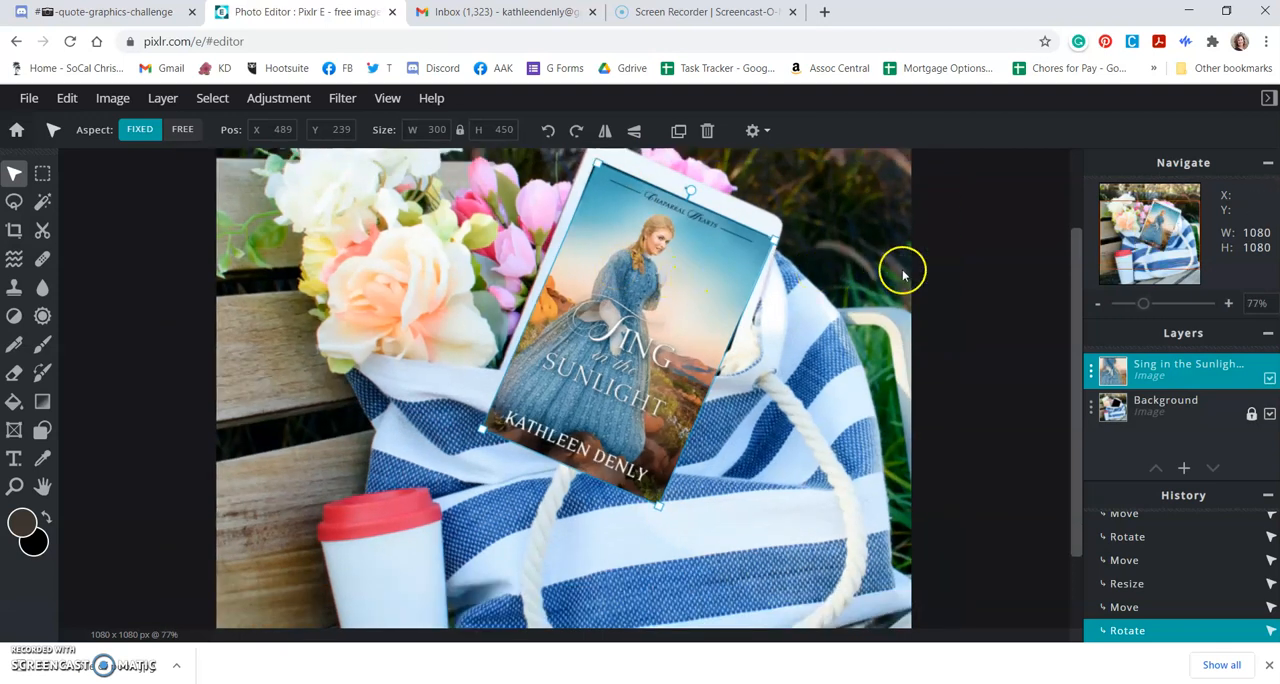
scroll(1066, 275, up, 2)
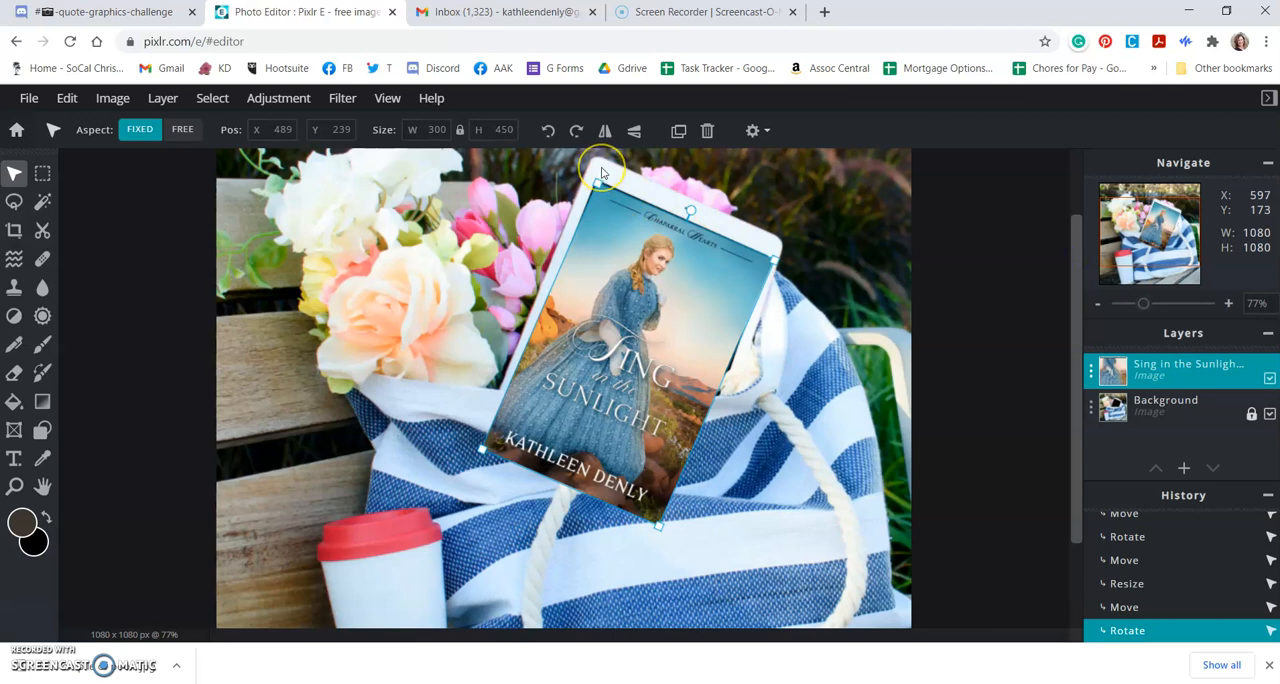
Step: Try to rotate the book cover layer counterclockwise twice in 90-degree increments
click(652, 277)
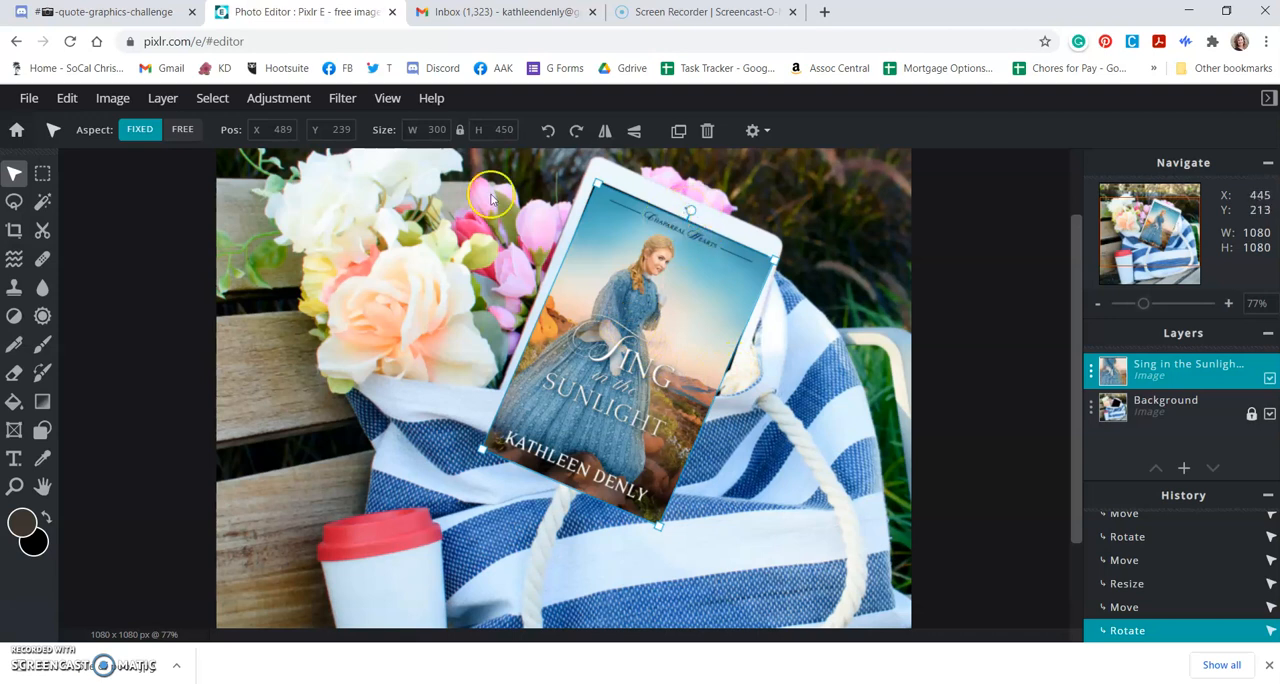
click(549, 141)
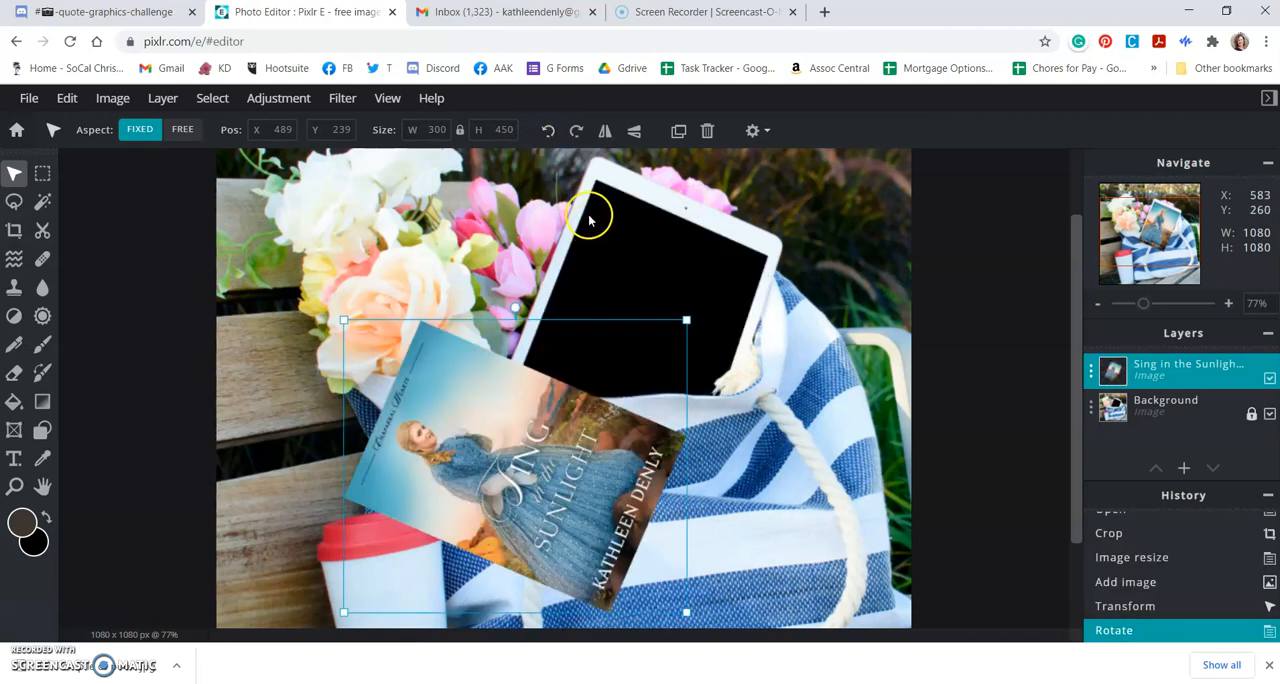
click(574, 131)
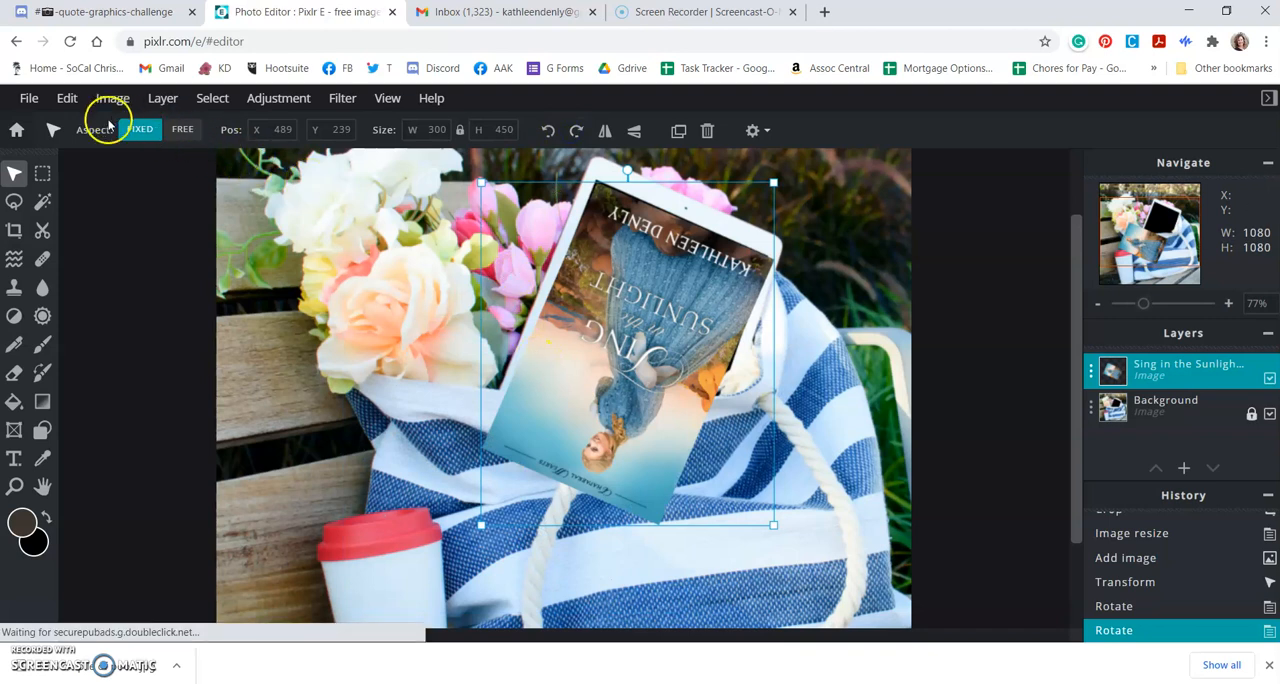
Step: Undo both rotations and the preceding transform of the book cover layer
click(72, 106)
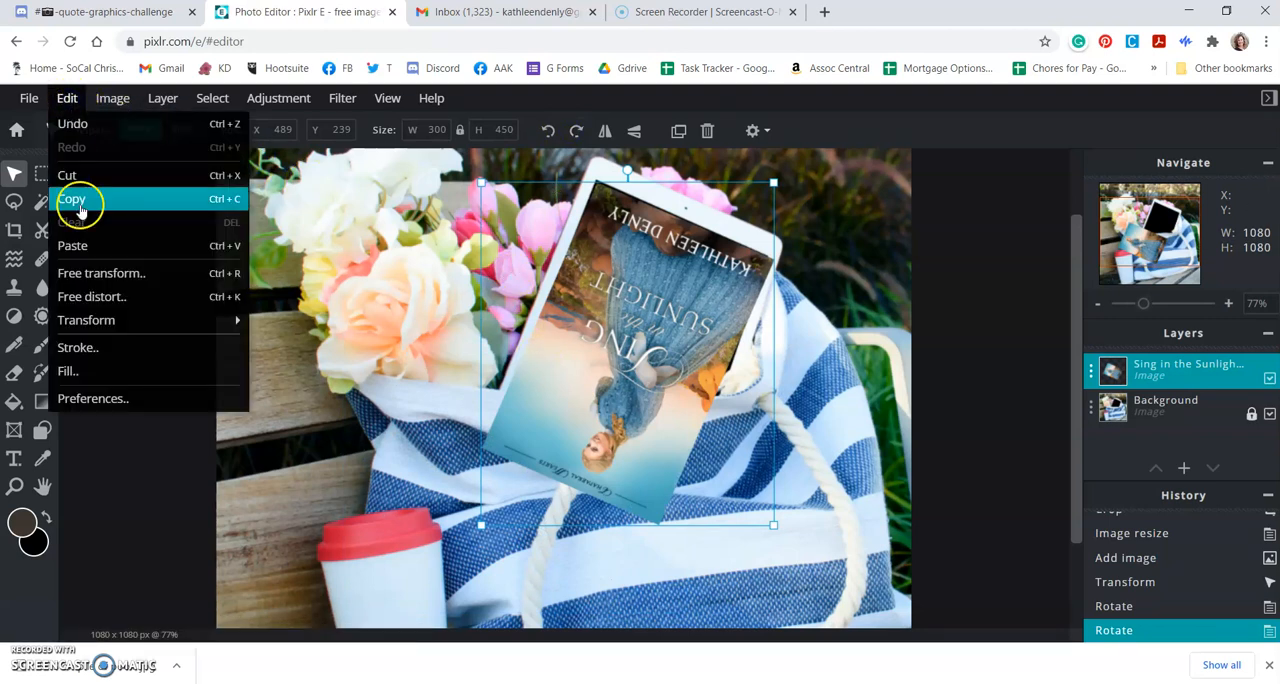
click(72, 123)
click(67, 98)
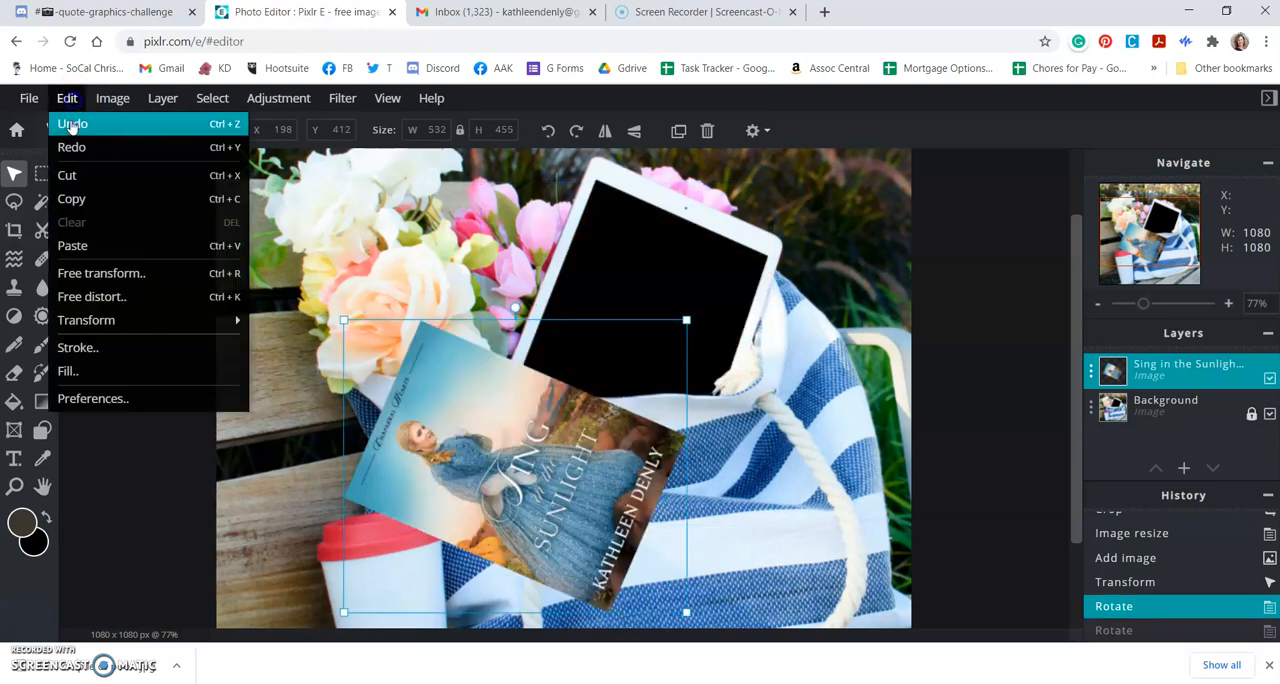
click(71, 121)
click(67, 98)
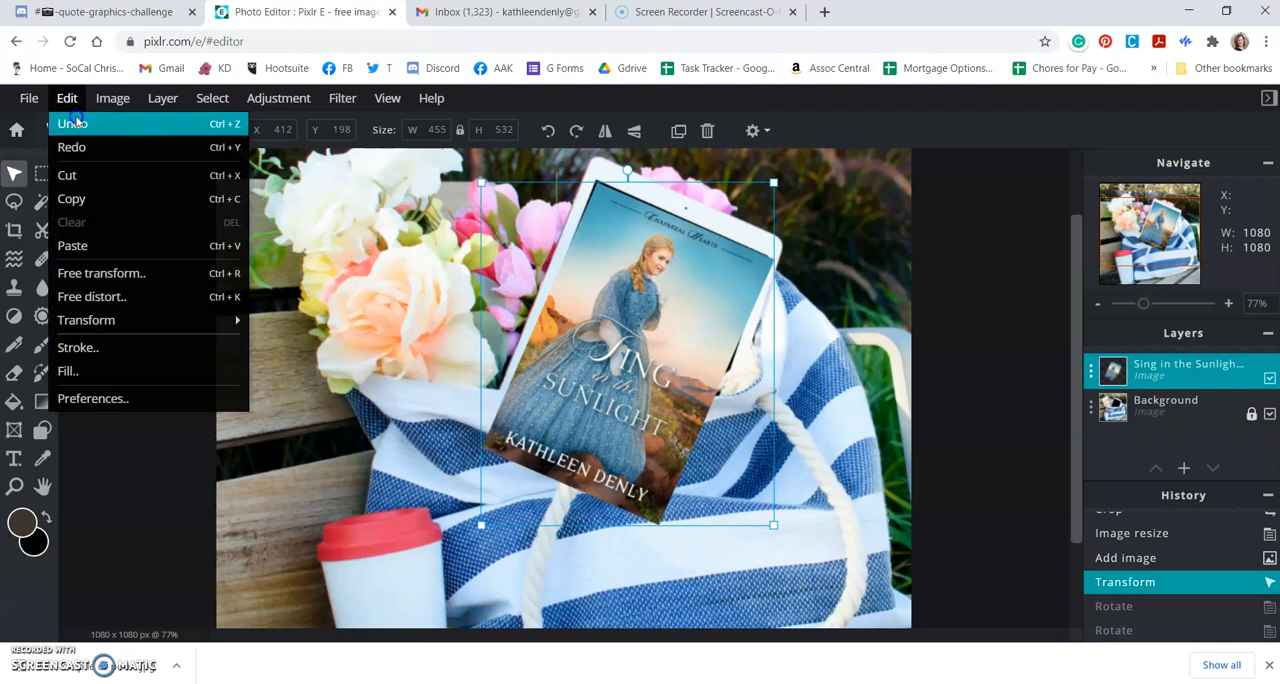
click(74, 121)
Step: Scale the book cover layer down to about 451 x 677 px and move it onto the photo over the tablet
scroll(402, 402, down, 3)
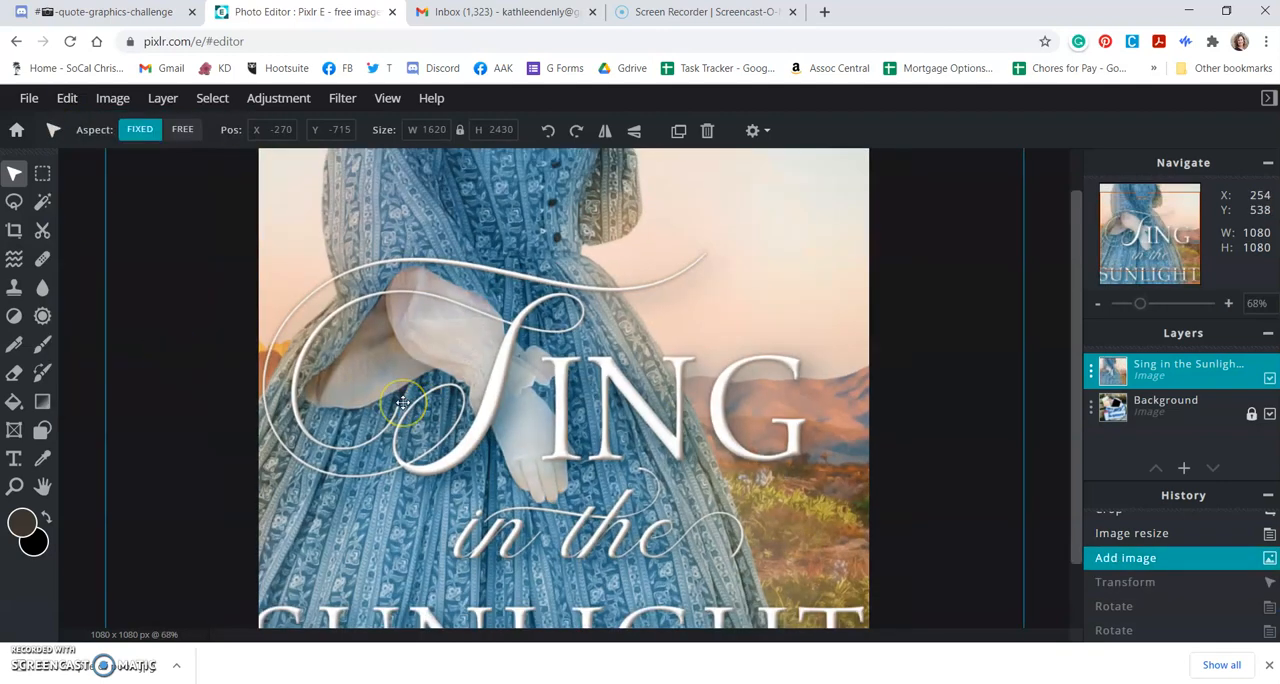
scroll(402, 402, down, 5)
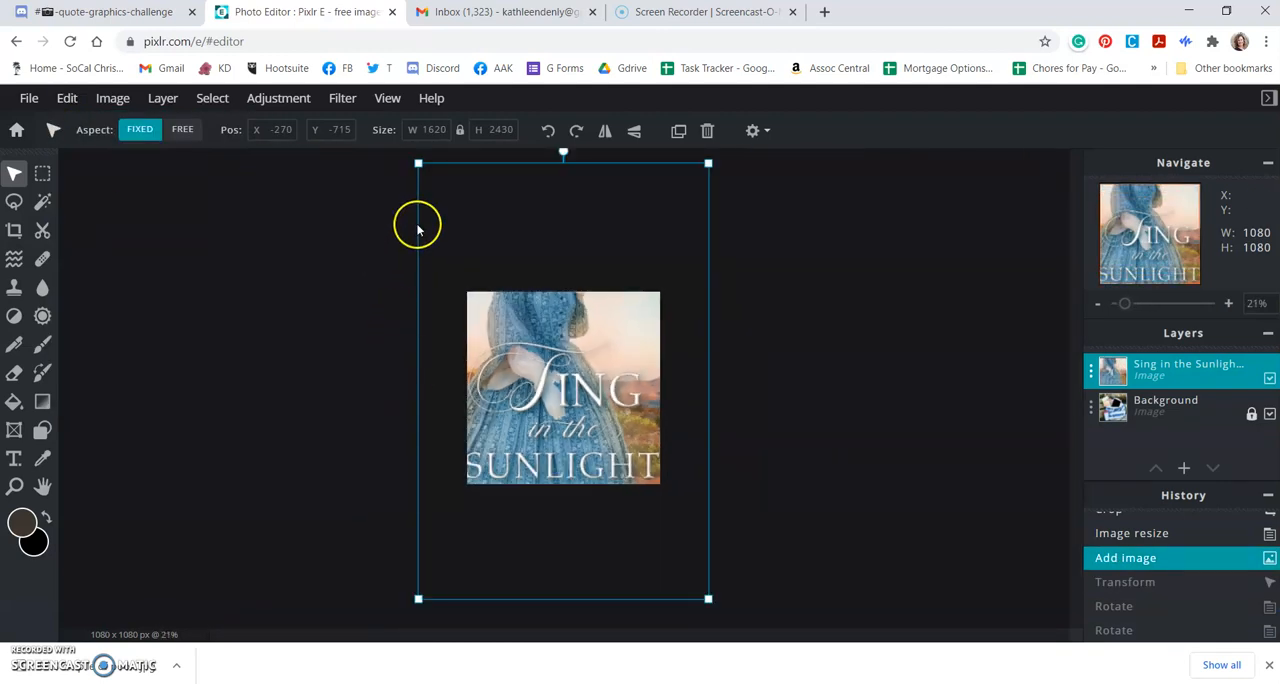
drag(418, 163, 627, 477)
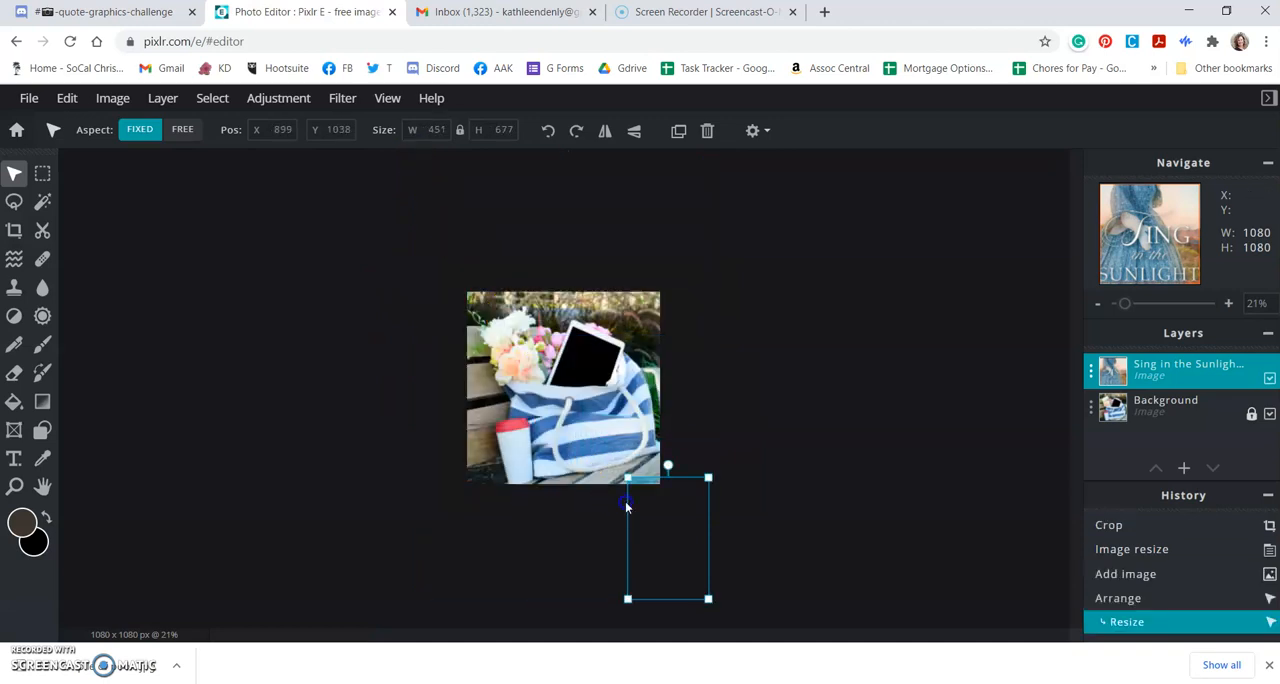
drag(658, 540, 605, 388)
scroll(605, 400, up, 6)
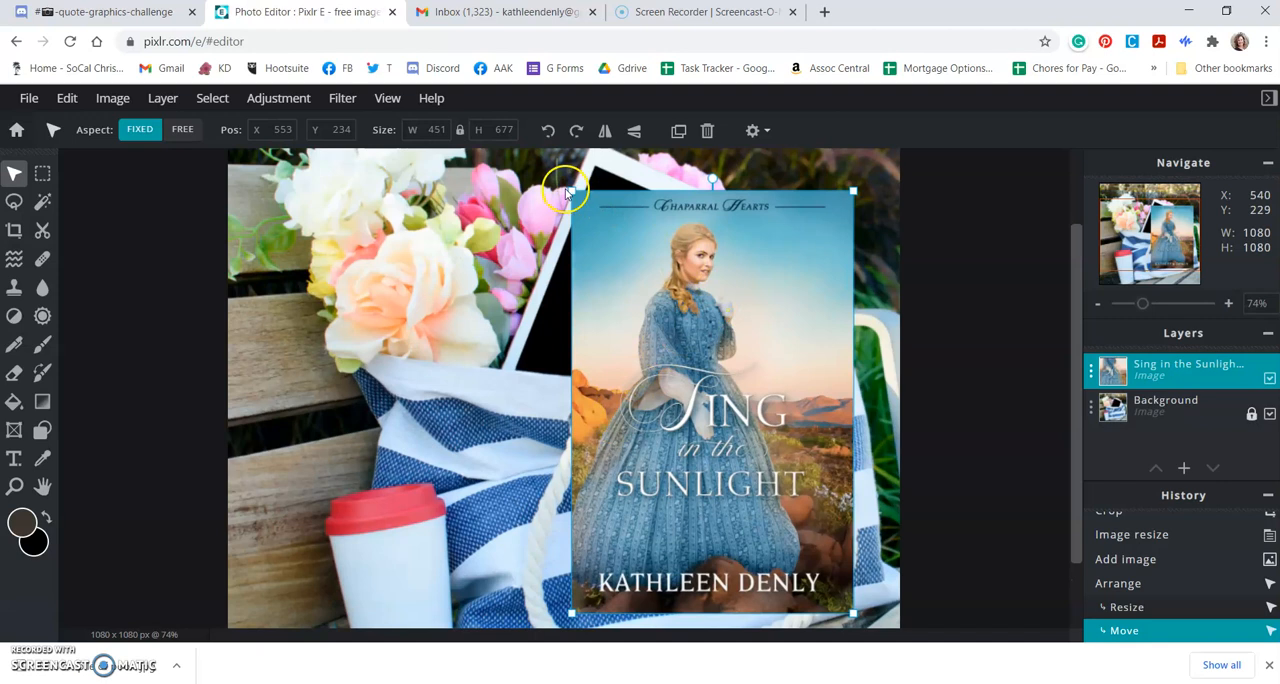
Step: Shrink the book cover to about 304 x 456 px and place it upright over the tablet at about X 549, Y 312
drag(572, 193, 685, 394)
drag(740, 496, 626, 364)
click(705, 323)
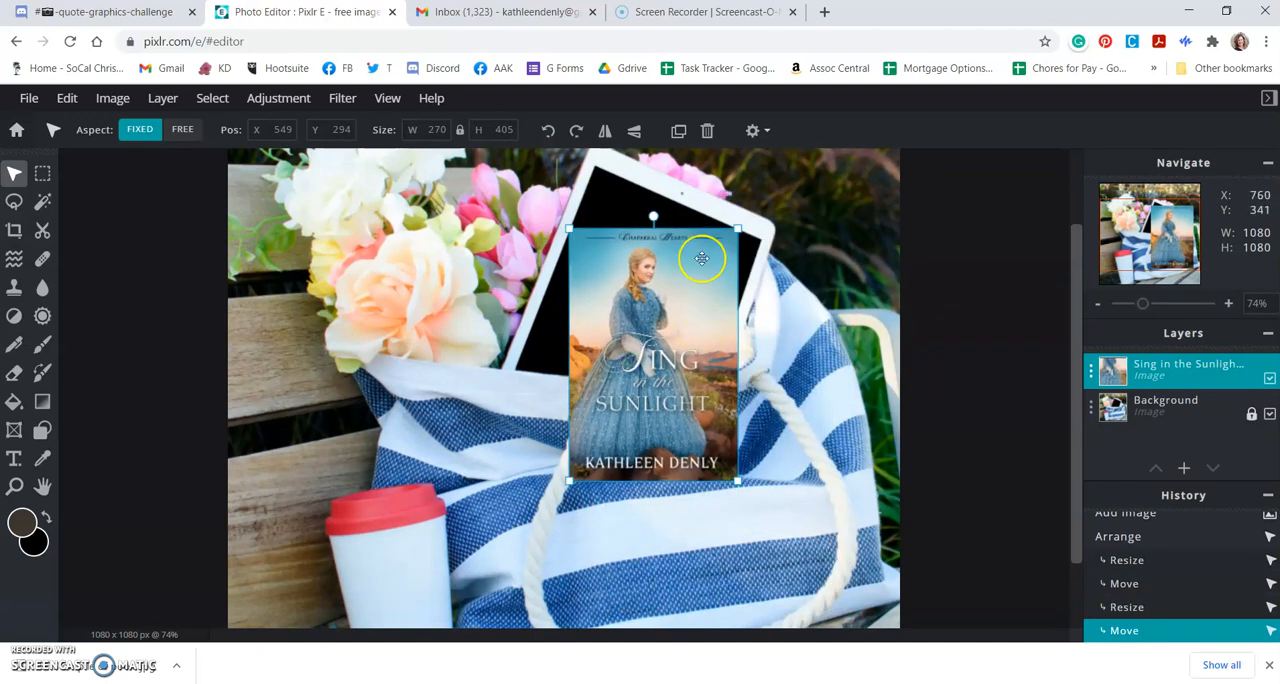
drag(736, 228, 756, 216)
drag(693, 313, 696, 355)
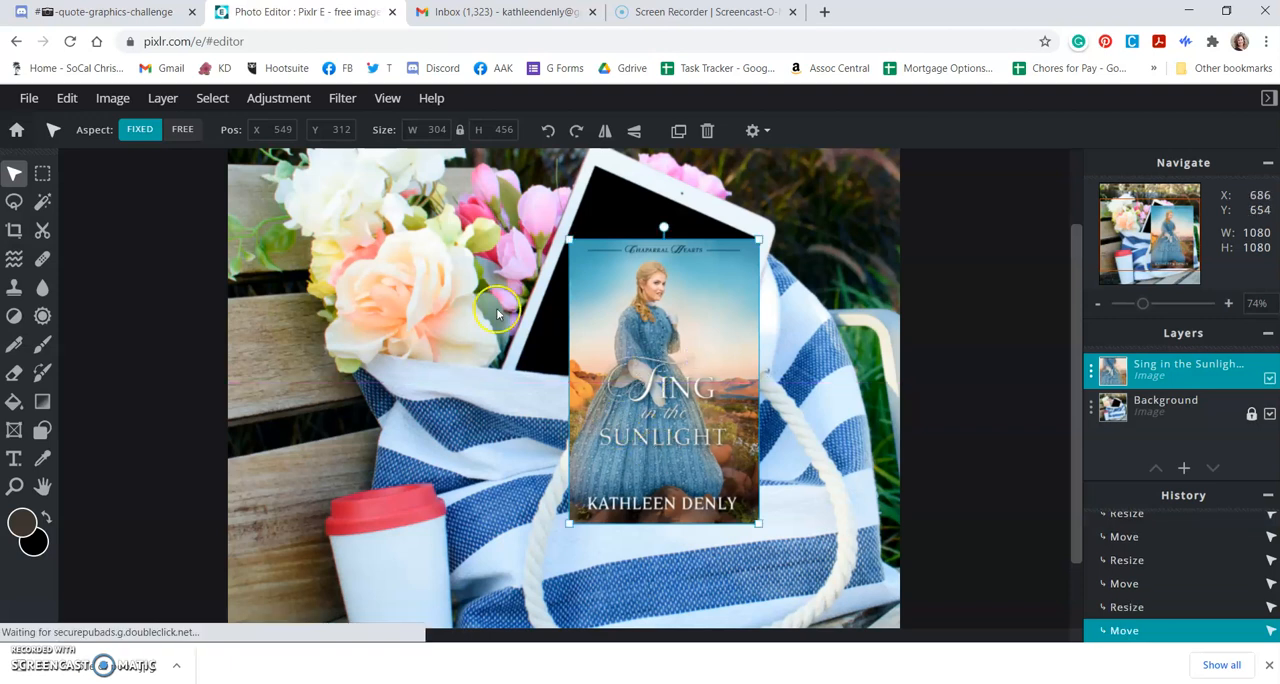
click(112, 100)
click(68, 99)
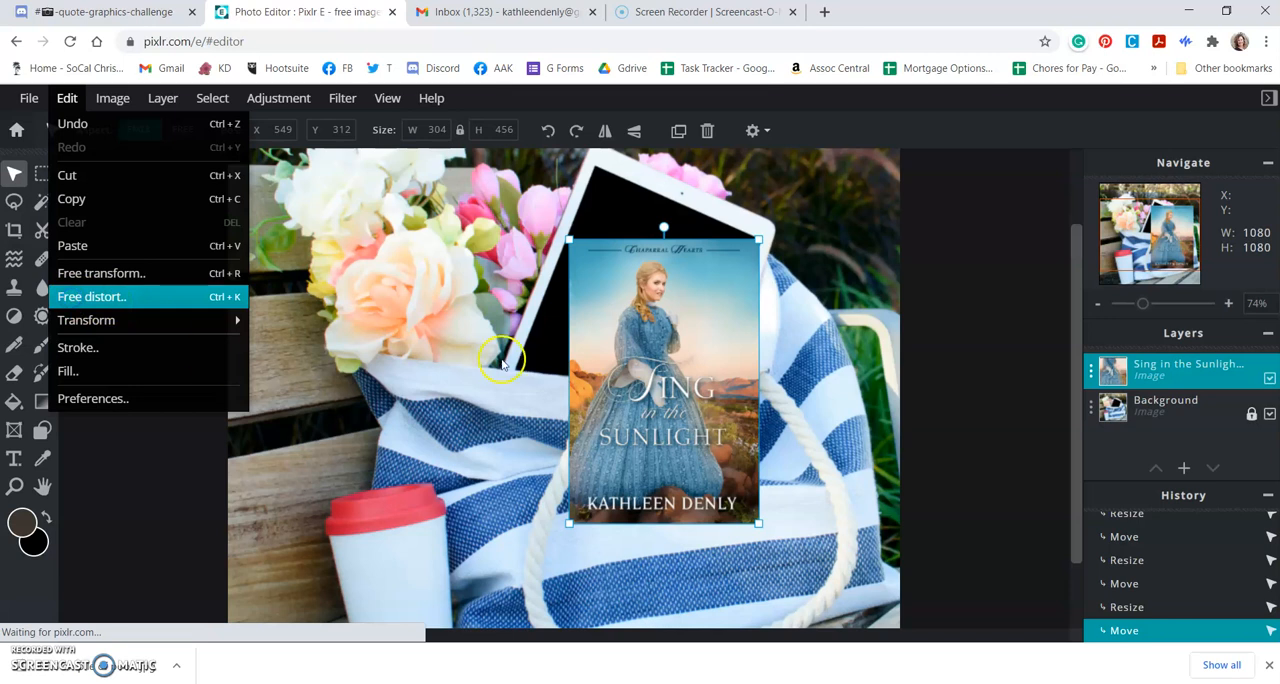
click(72, 300)
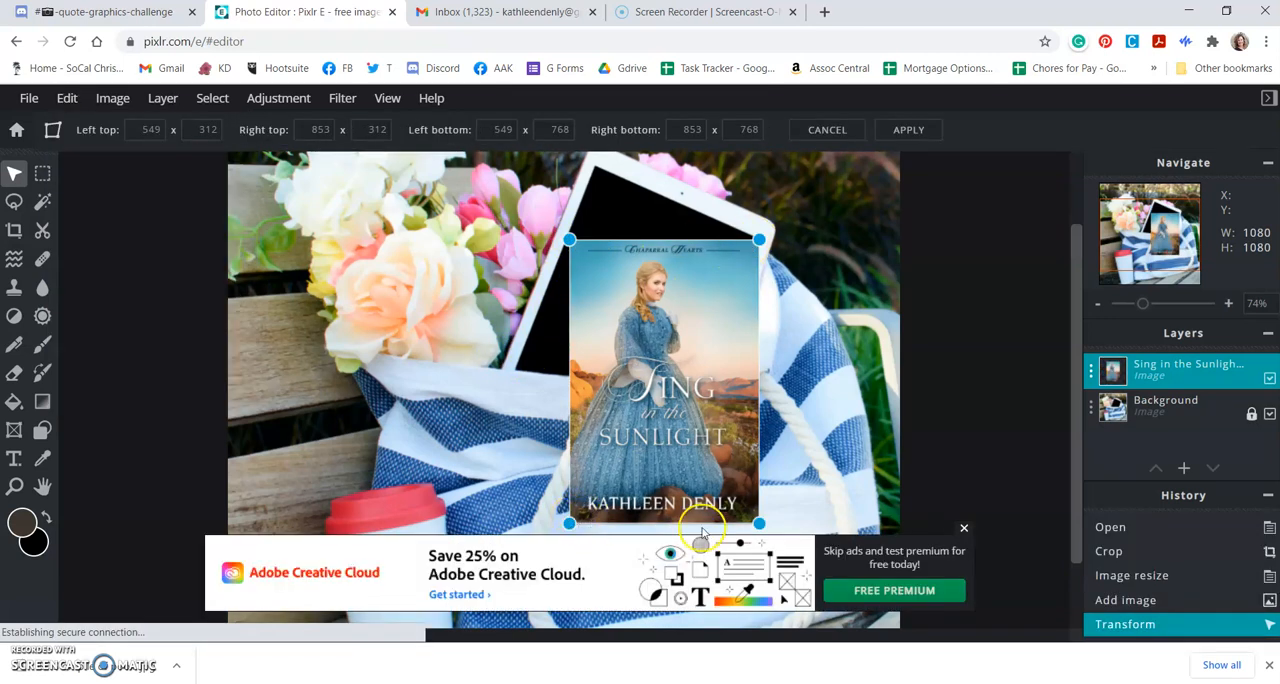
click(965, 528)
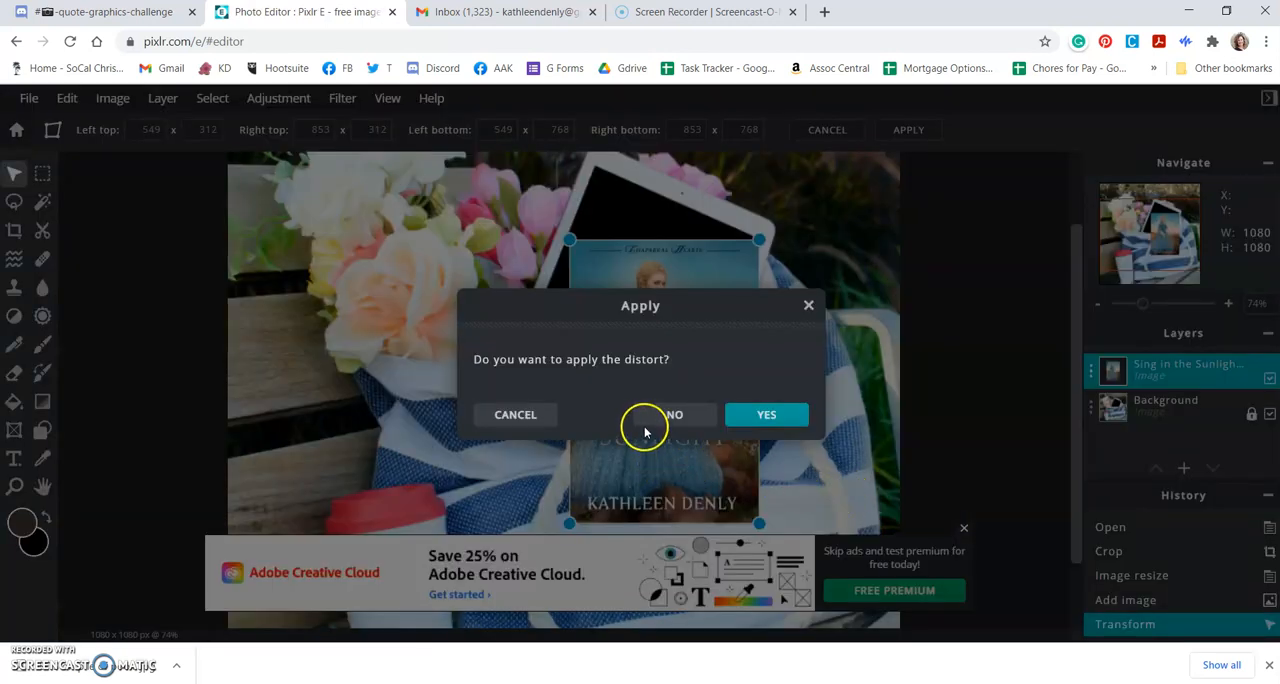
click(674, 414)
click(965, 527)
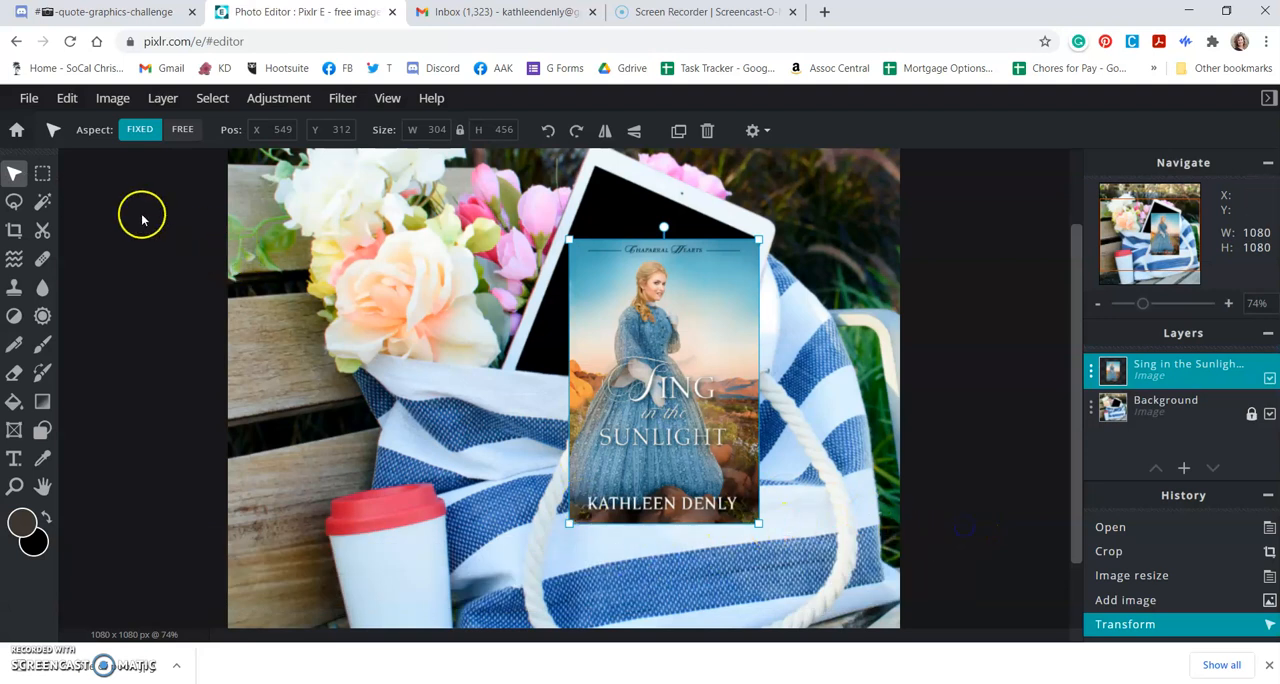
Step: Free distort the book cover to the tablet's tilt, with corners at about 590 x 191, 857 x 310, 380 x 718 and 715 x 742
click(66, 99)
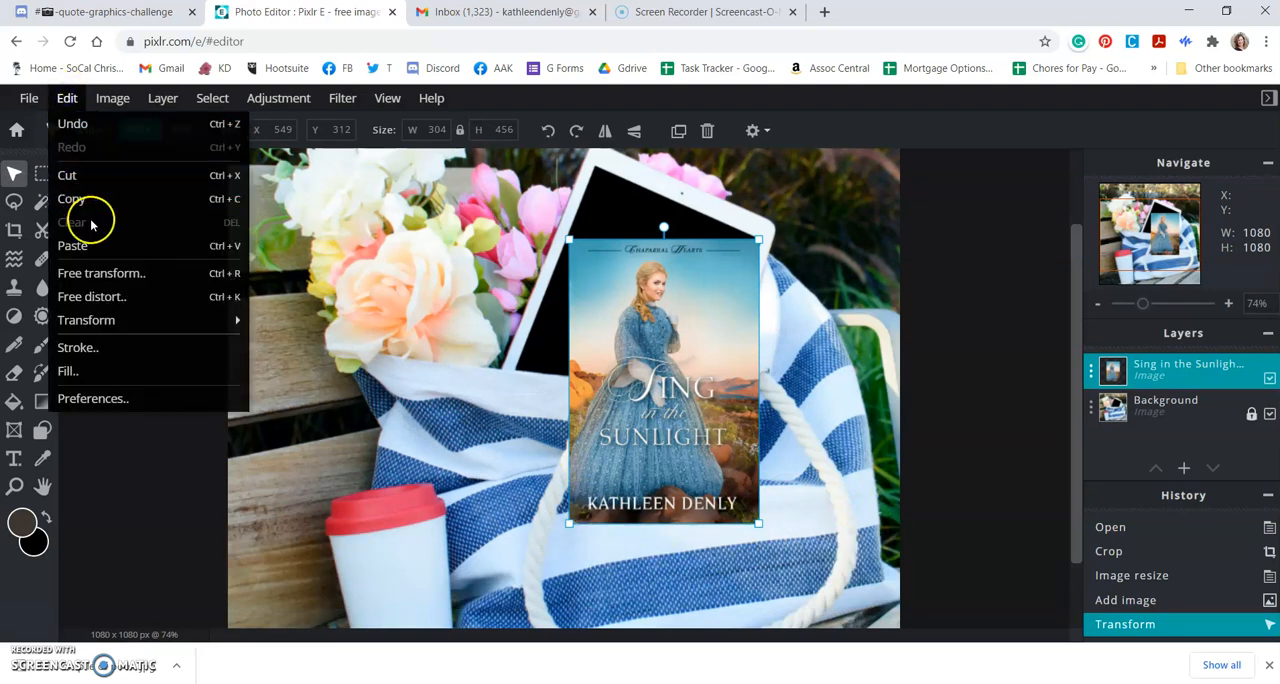
click(104, 296)
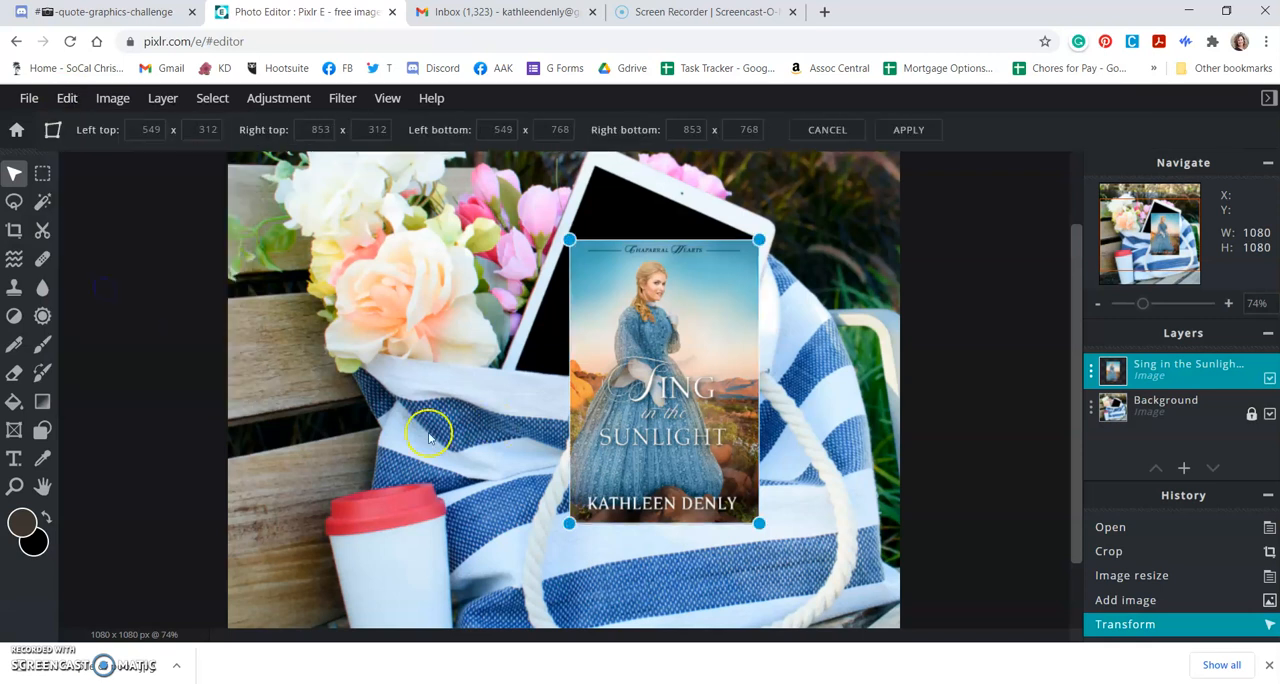
drag(569, 240, 596, 169)
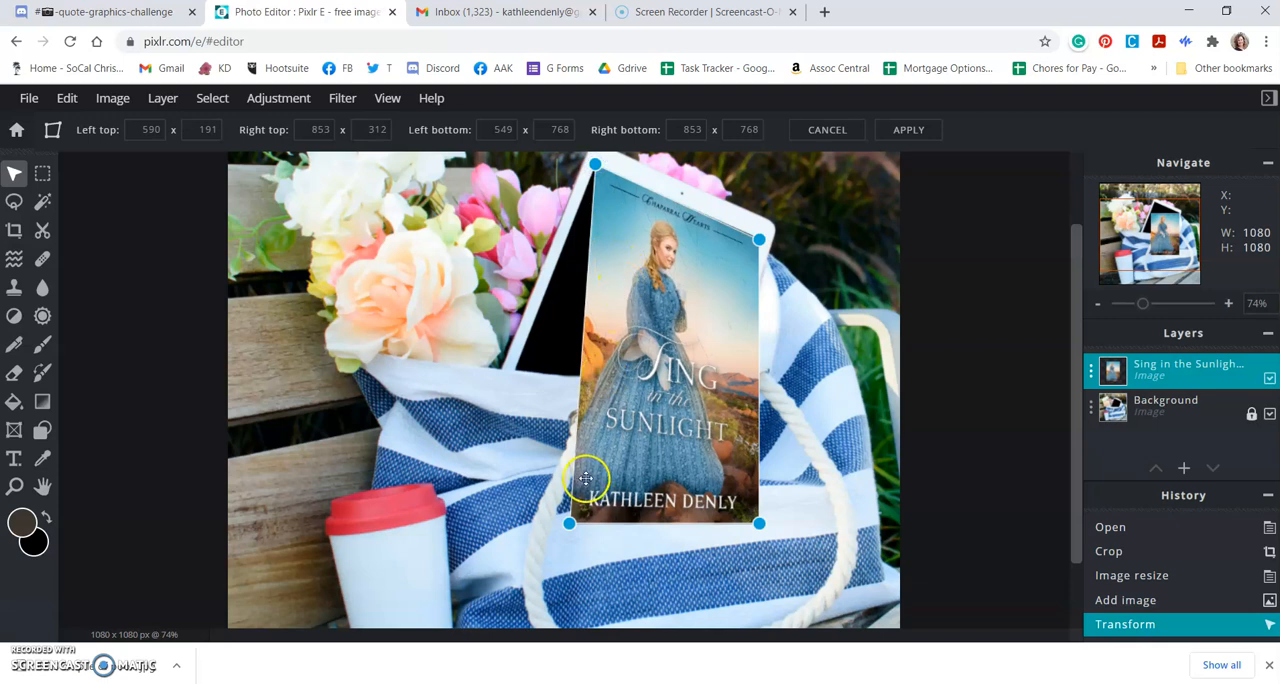
drag(569, 524, 465, 498)
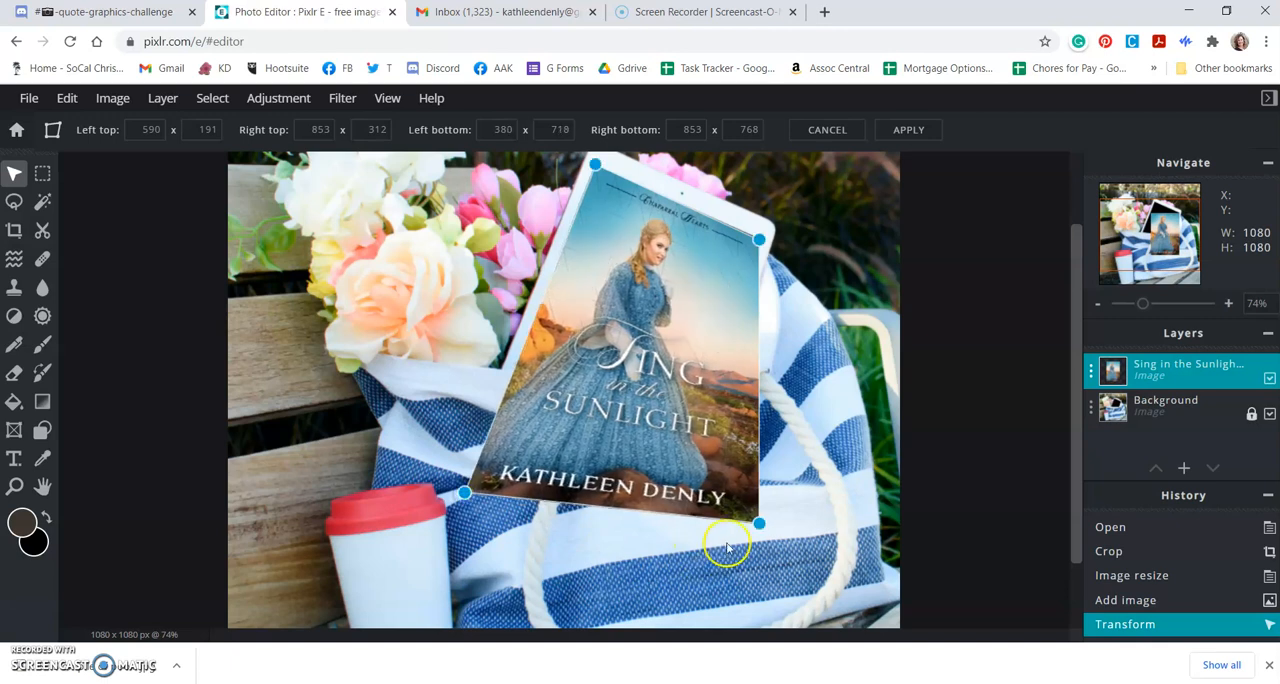
drag(759, 241, 759, 242)
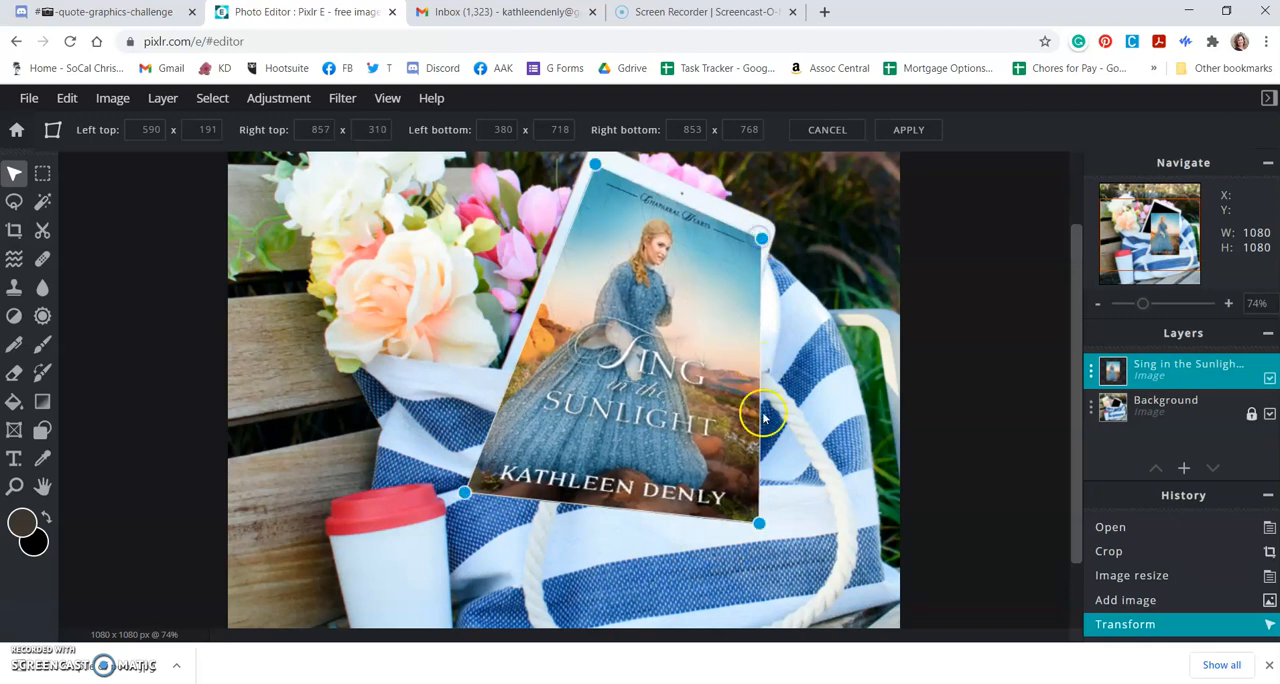
drag(759, 527, 672, 512)
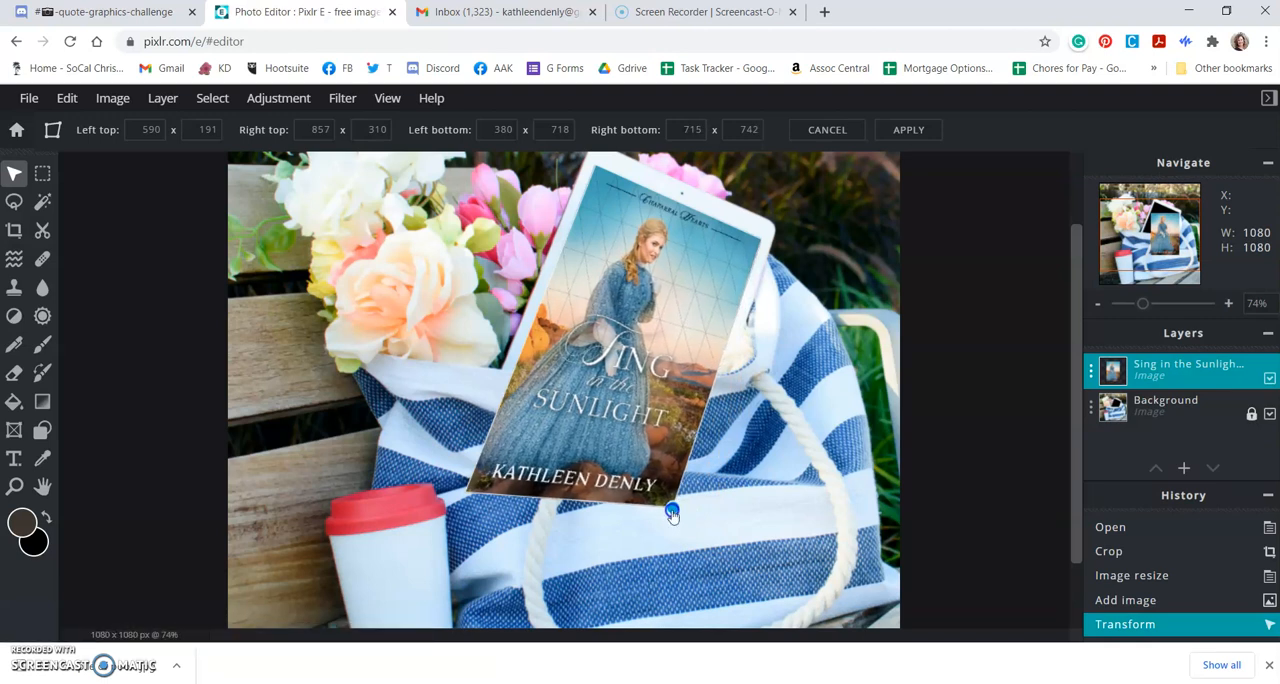
drag(672, 512, 672, 512)
Step: Pull the cover's lower corners up along the tablet's edges to about 422 x 614 on the left and 736 x 685 on the right
drag(462, 496, 480, 452)
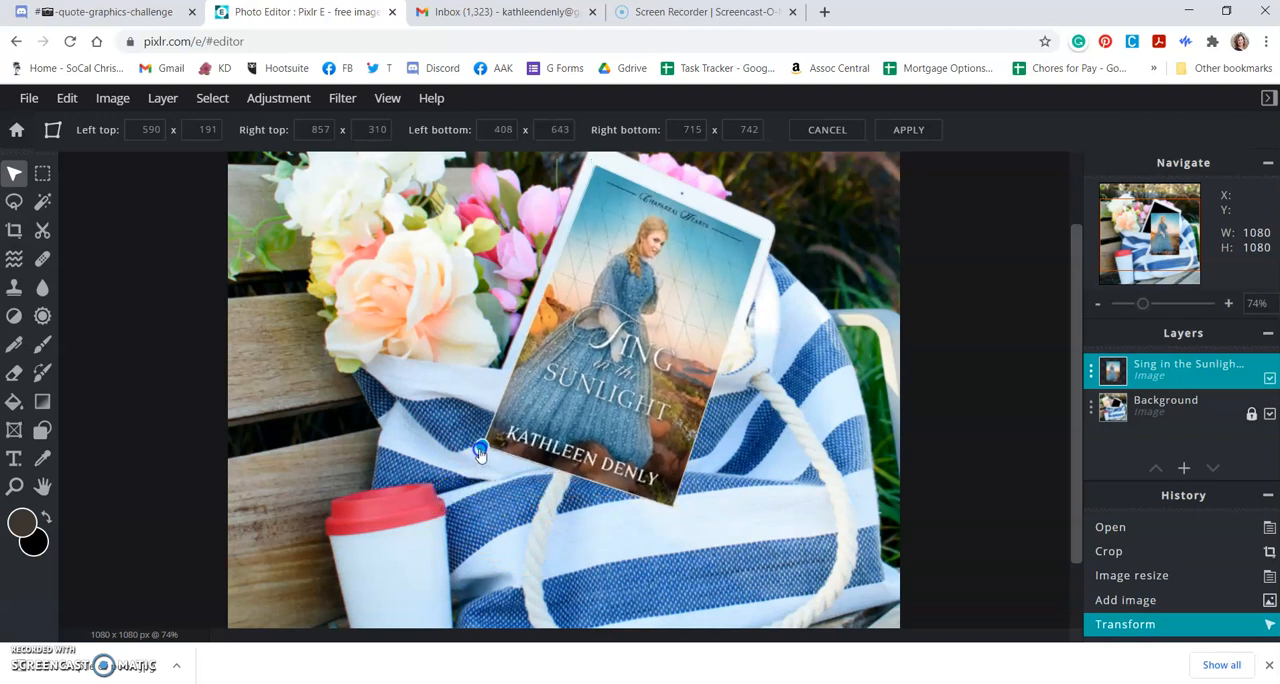
click(663, 493)
drag(672, 512, 683, 481)
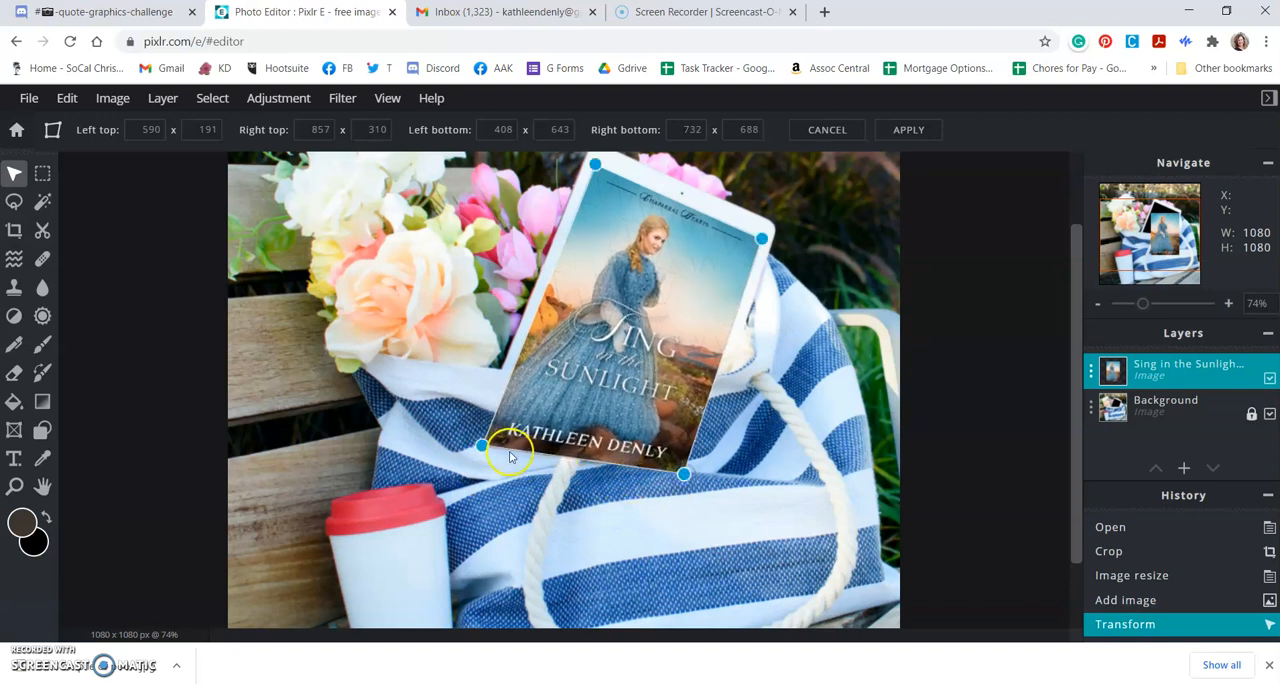
drag(481, 448, 489, 428)
mouse_move(681, 476)
mouse_down()
mouse_move(682, 487)
mouse_move(699, 419)
mouse_move(688, 476)
mouse_up()
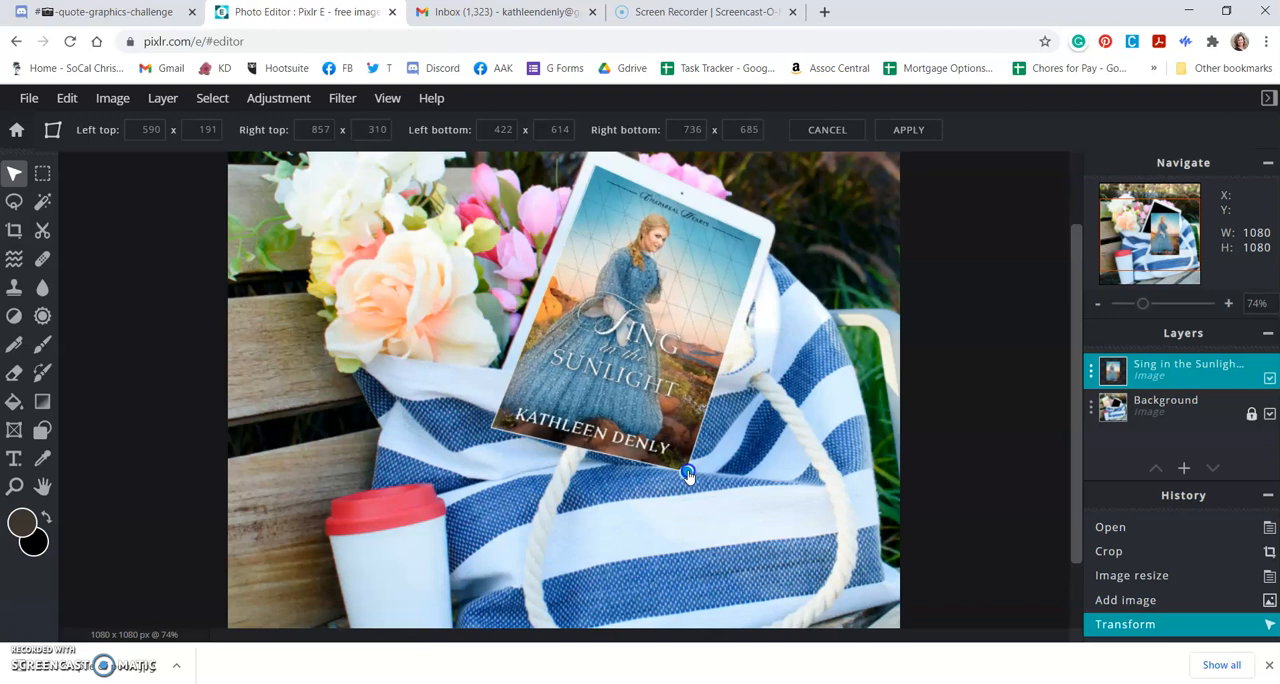
drag(688, 475, 688, 475)
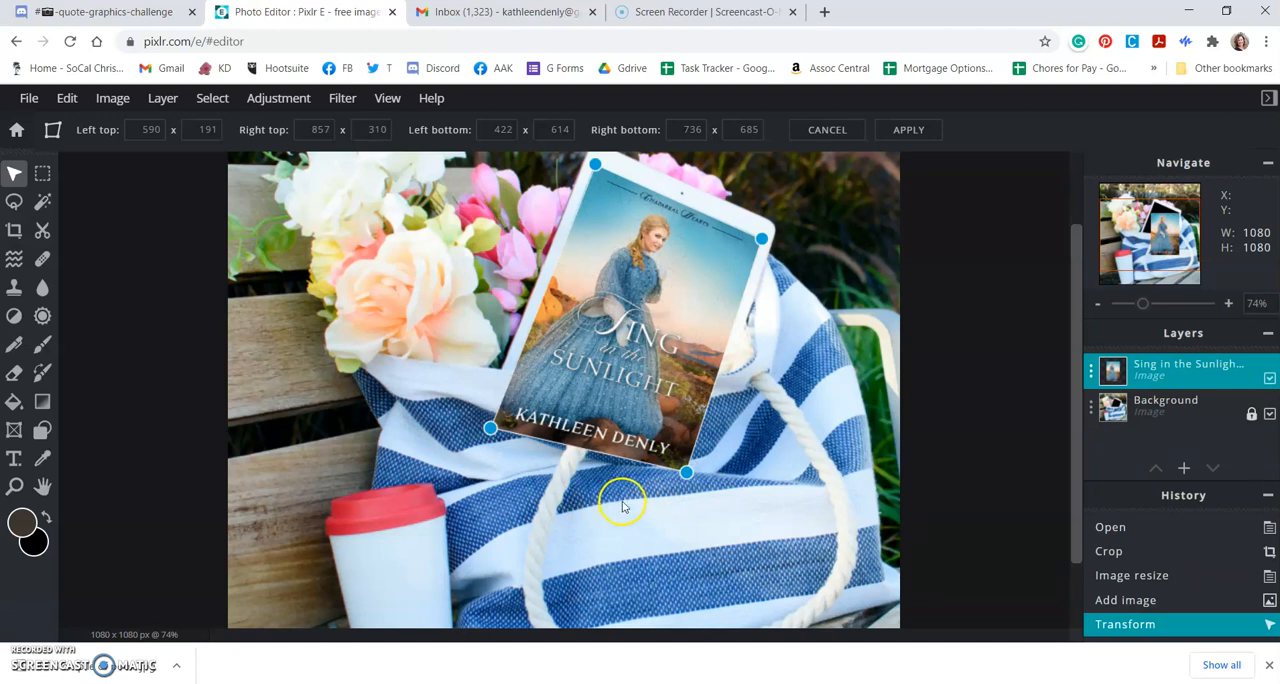
Step: Fine-tune the cover's lower corners to about 422 x 616 and 732 x 692 and apply the distortion
drag(478, 447, 491, 432)
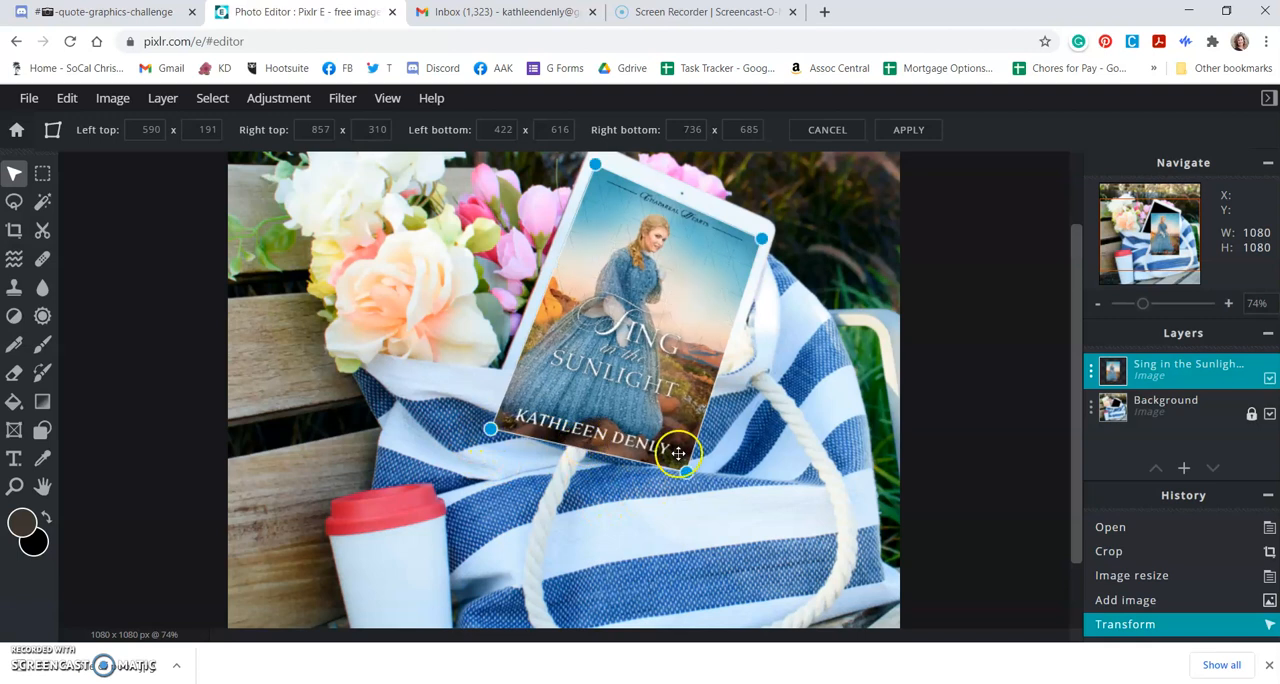
drag(686, 471, 686, 482)
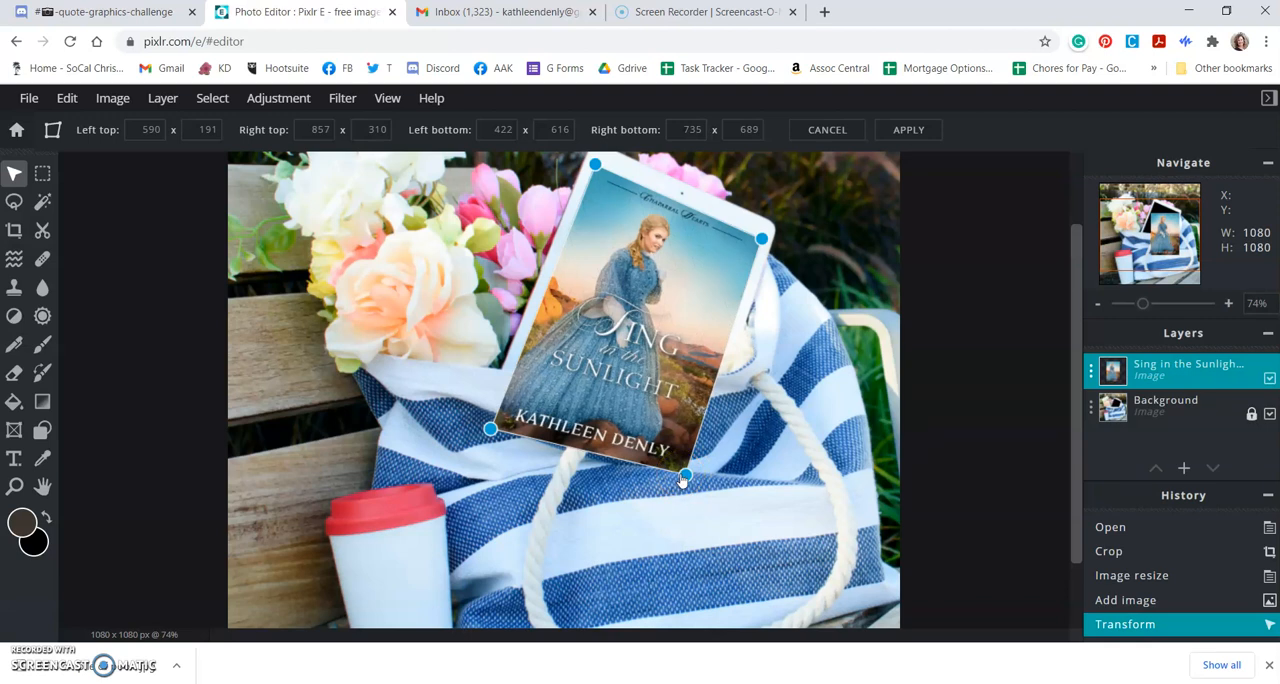
drag(683, 480, 682, 481)
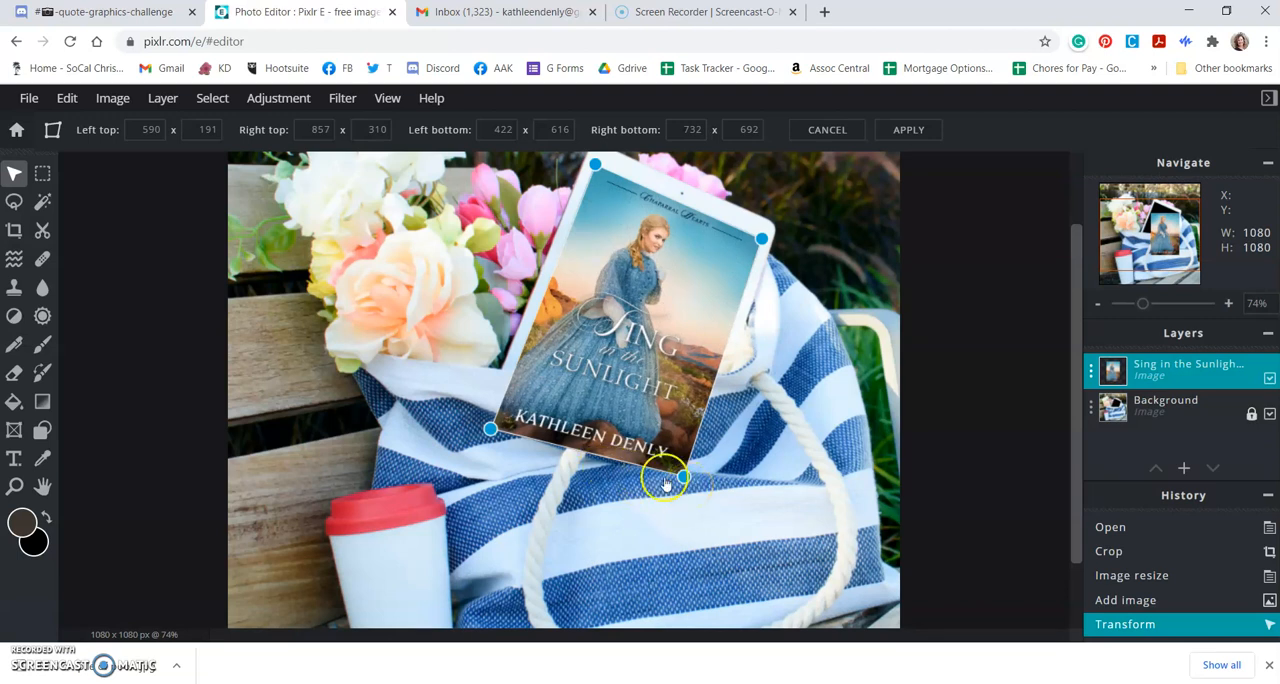
key(Return)
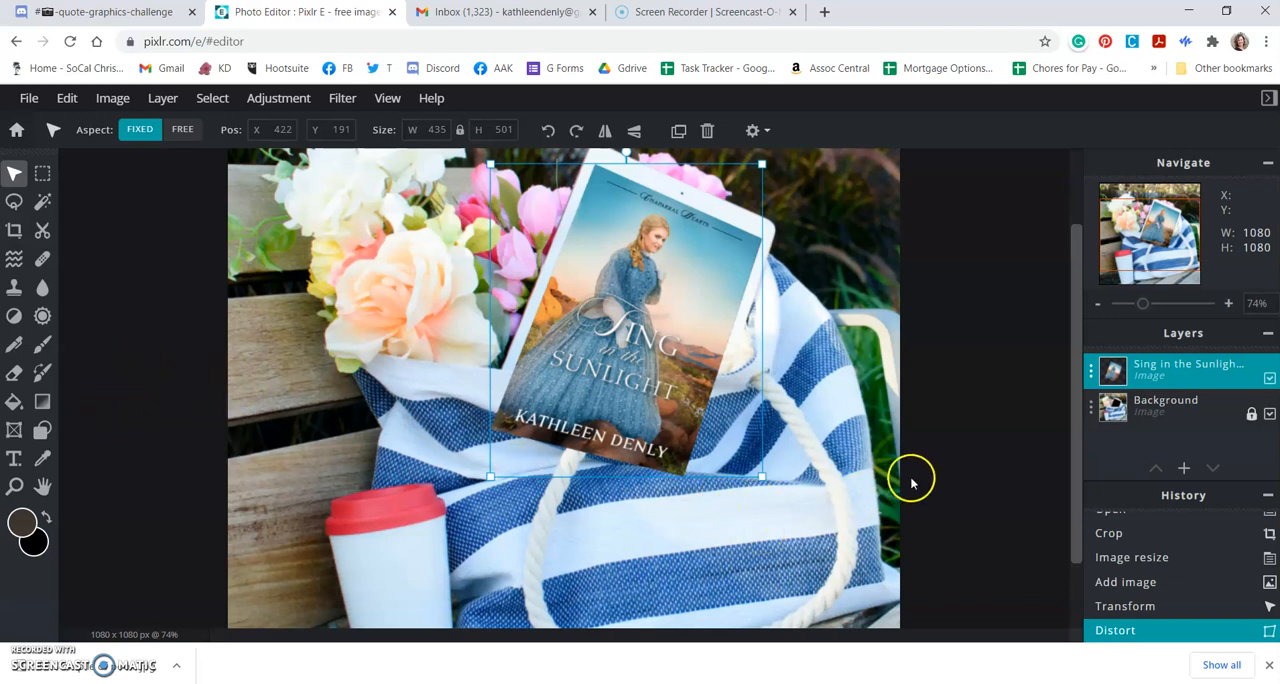
Step: Duplicate the distorted book cover layer
click(885, 420)
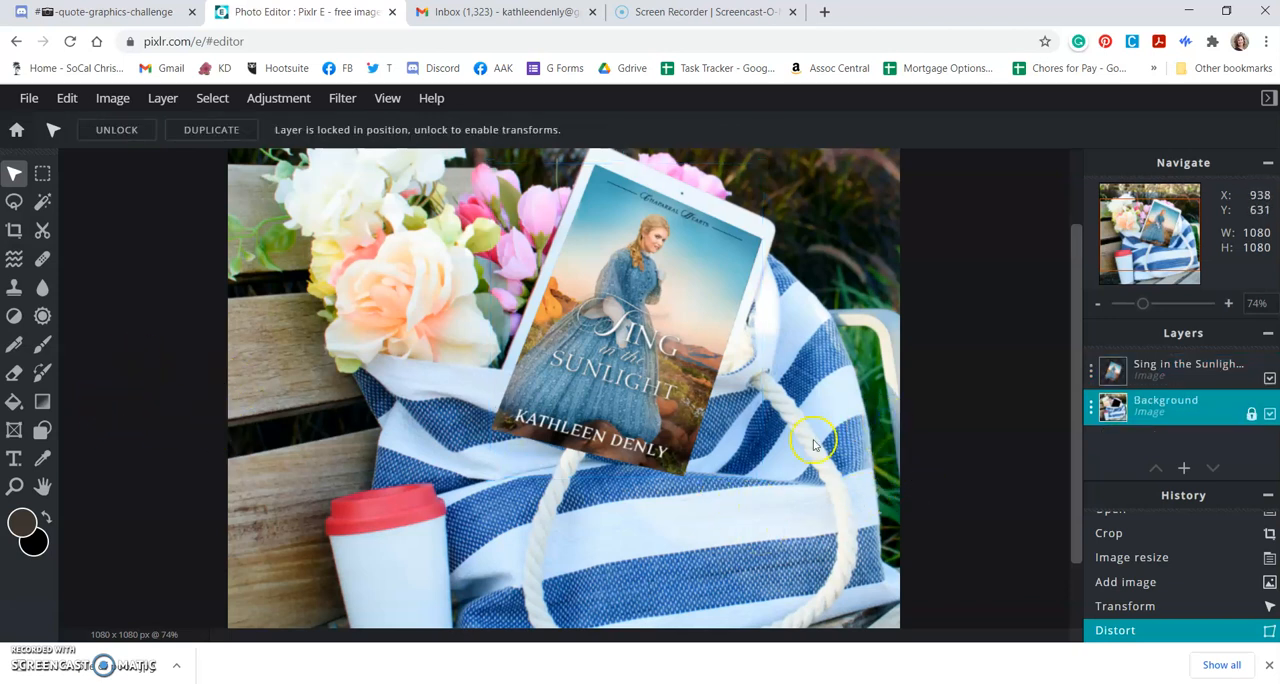
double_click(1158, 373)
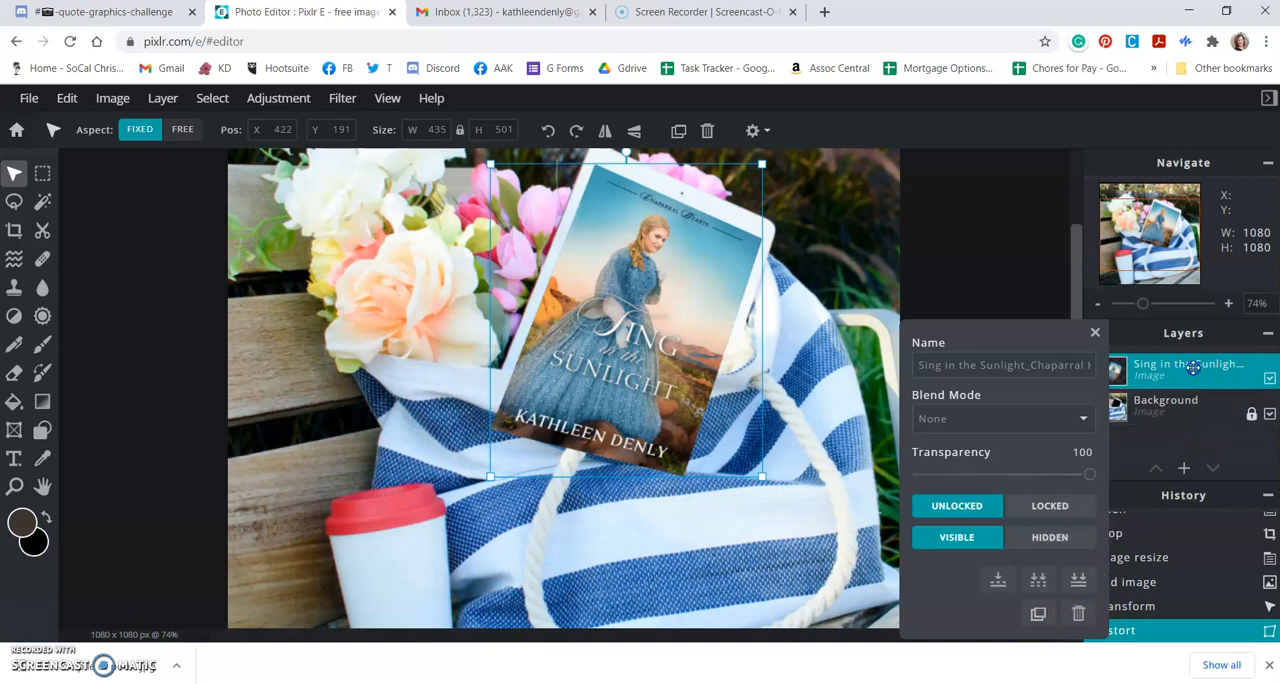
click(1096, 333)
click(1168, 376)
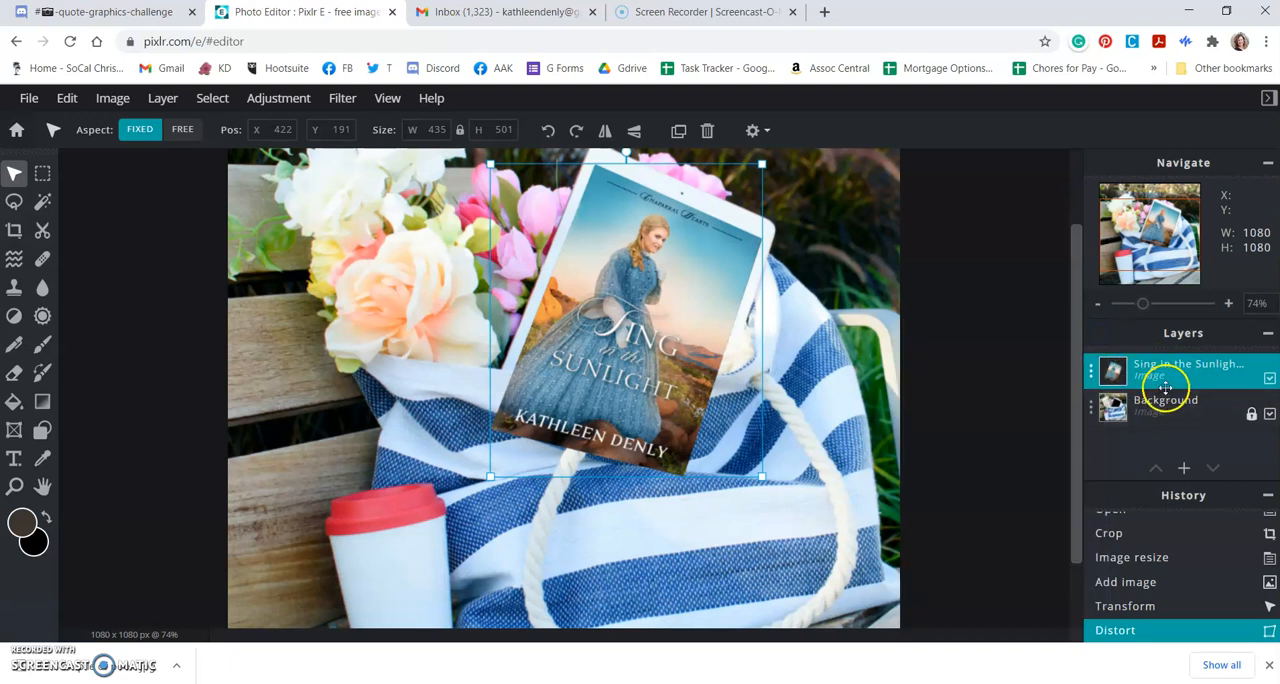
click(1172, 373)
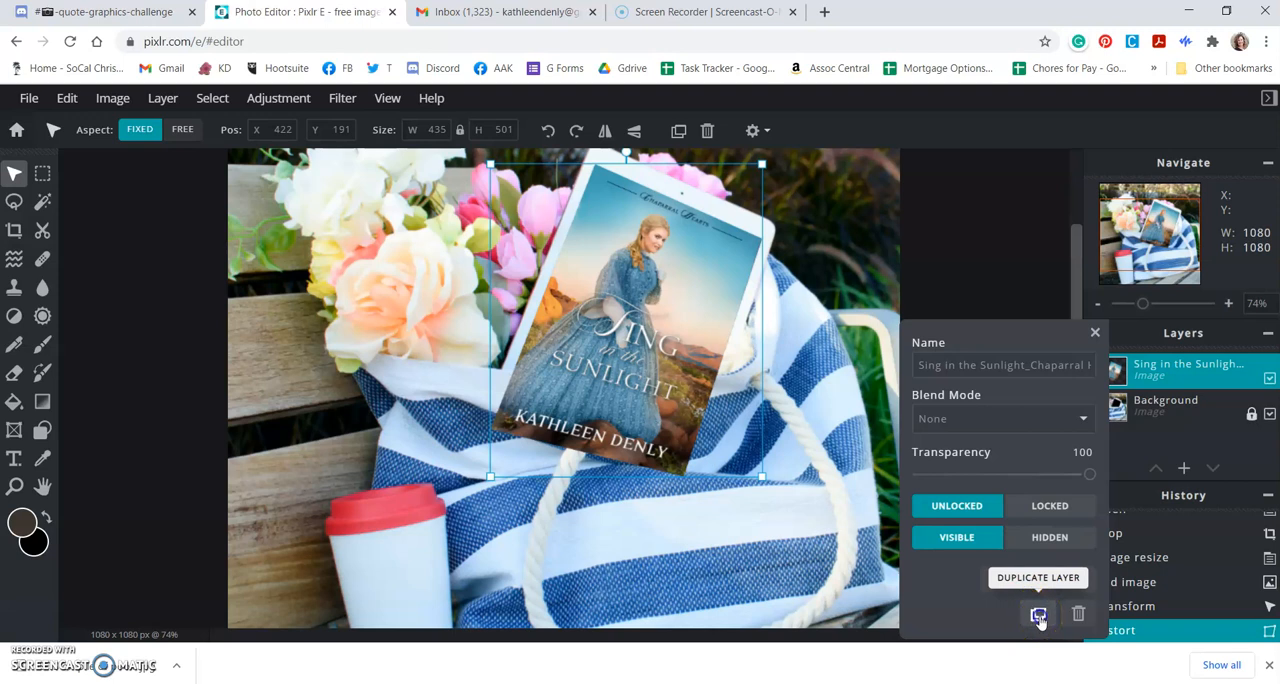
click(1039, 616)
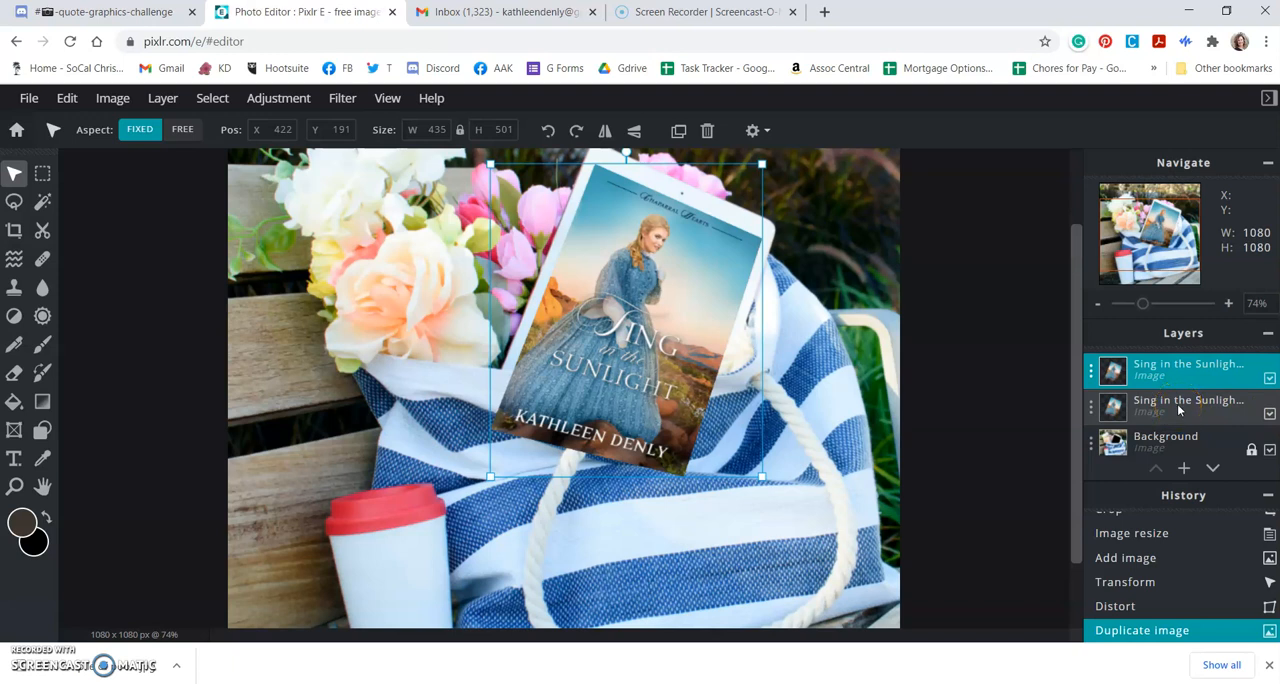
Step: Hide the lower book cover layer as a backup, and toggle the upper copy's visibility off and back on
click(1269, 414)
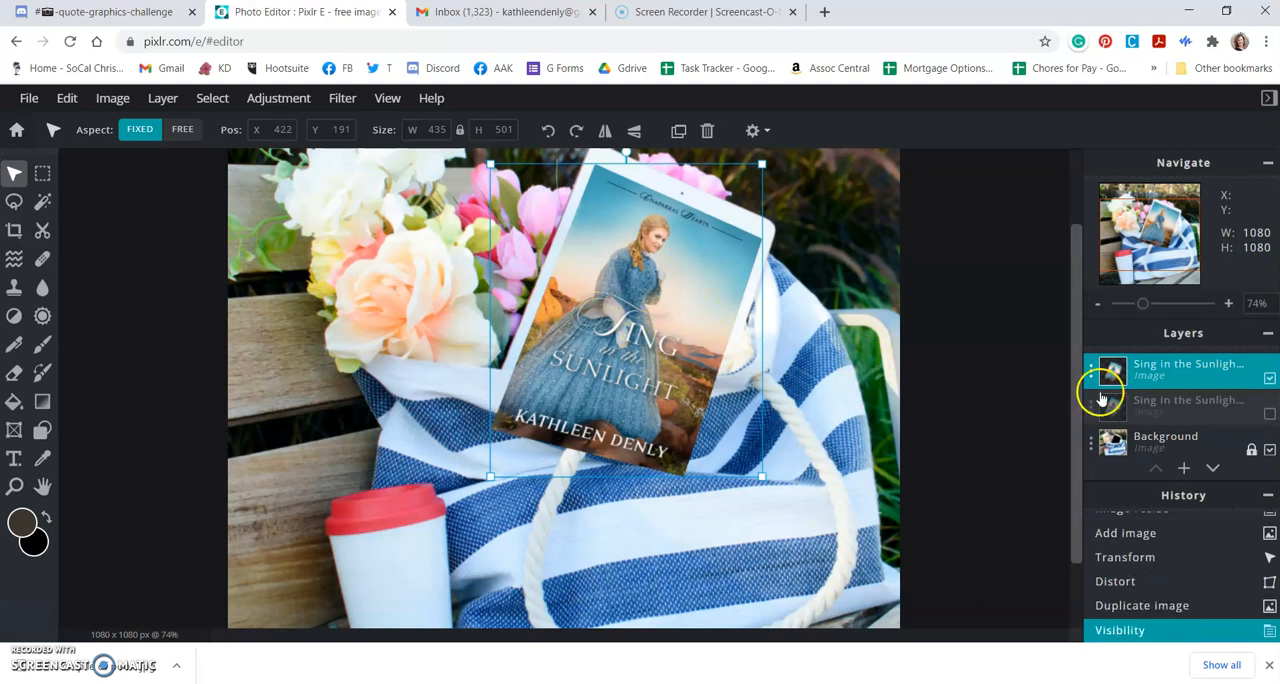
click(1269, 379)
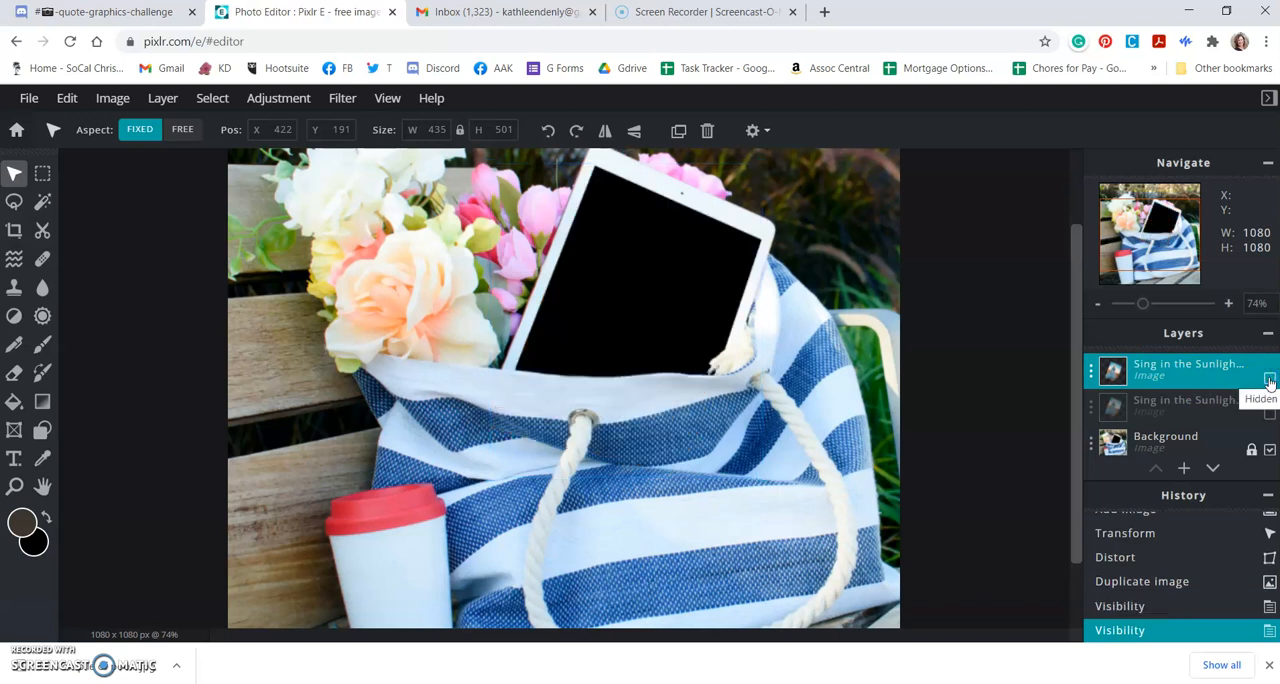
click(1269, 379)
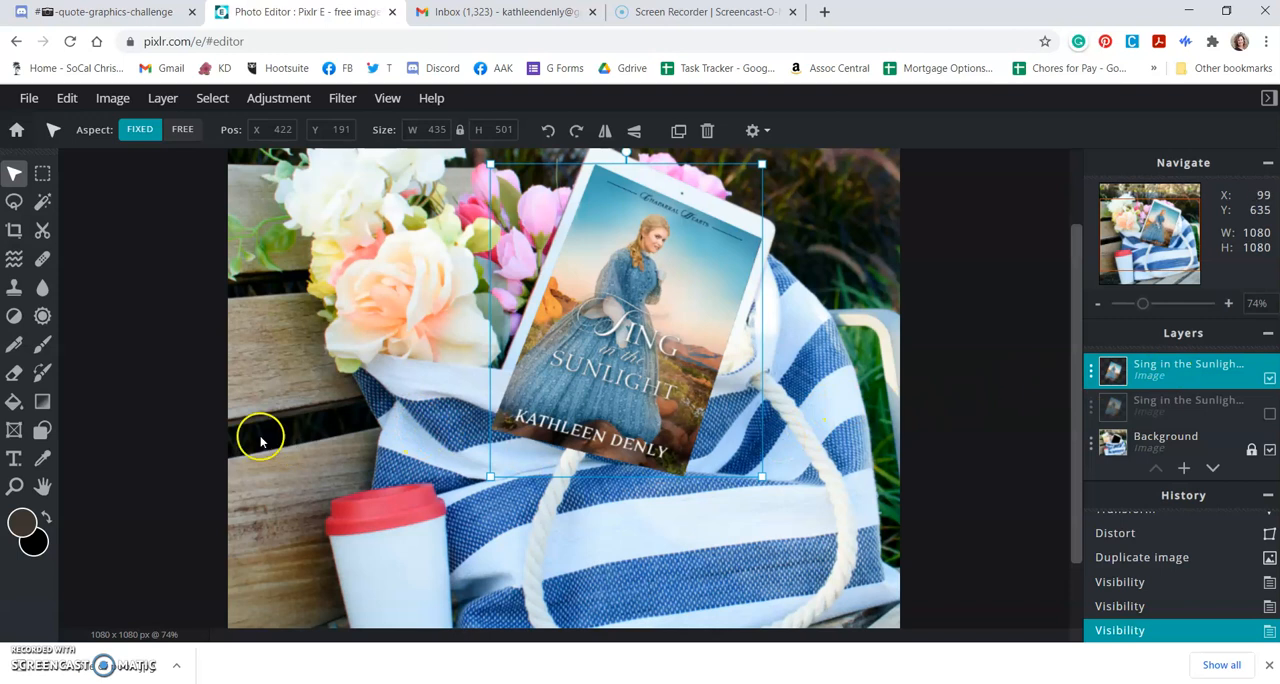
Step: Erase the lower part of the upper book cover copy where it overlaps the bag, using a size 40 soft Eraser
click(15, 374)
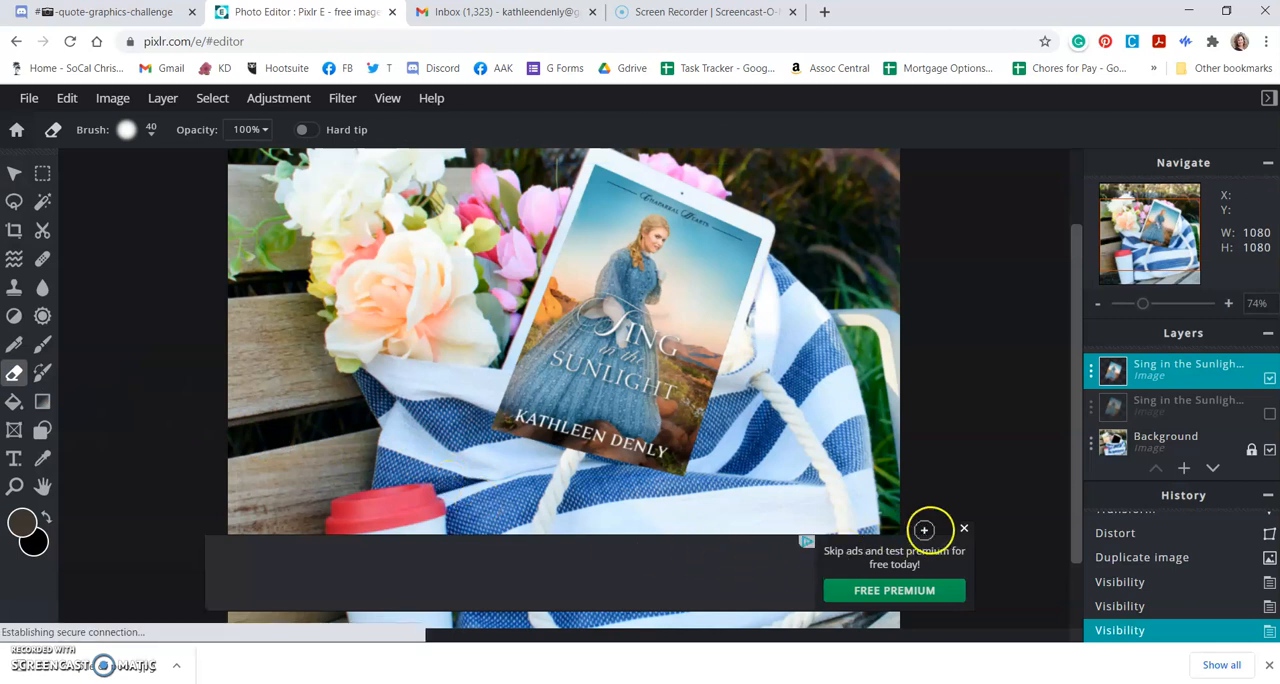
click(963, 530)
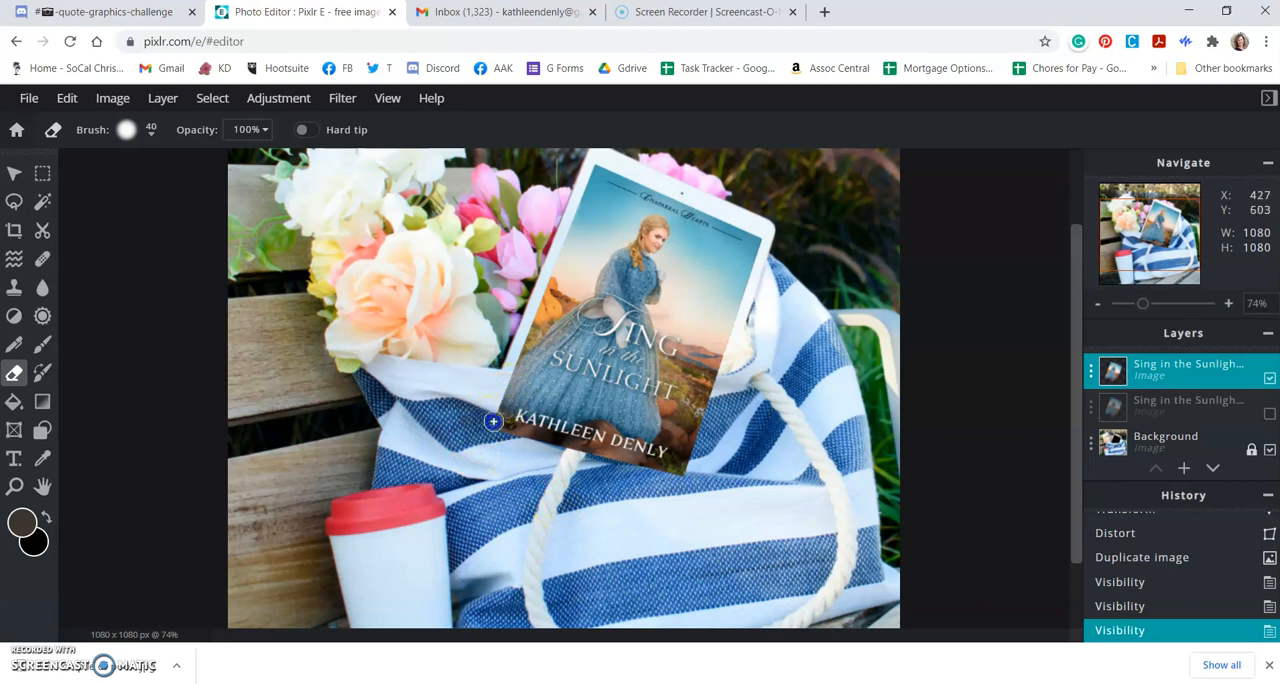
mouse_move(630, 460)
mouse_down()
mouse_move(711, 484)
mouse_move(689, 458)
mouse_move(606, 453)
mouse_up()
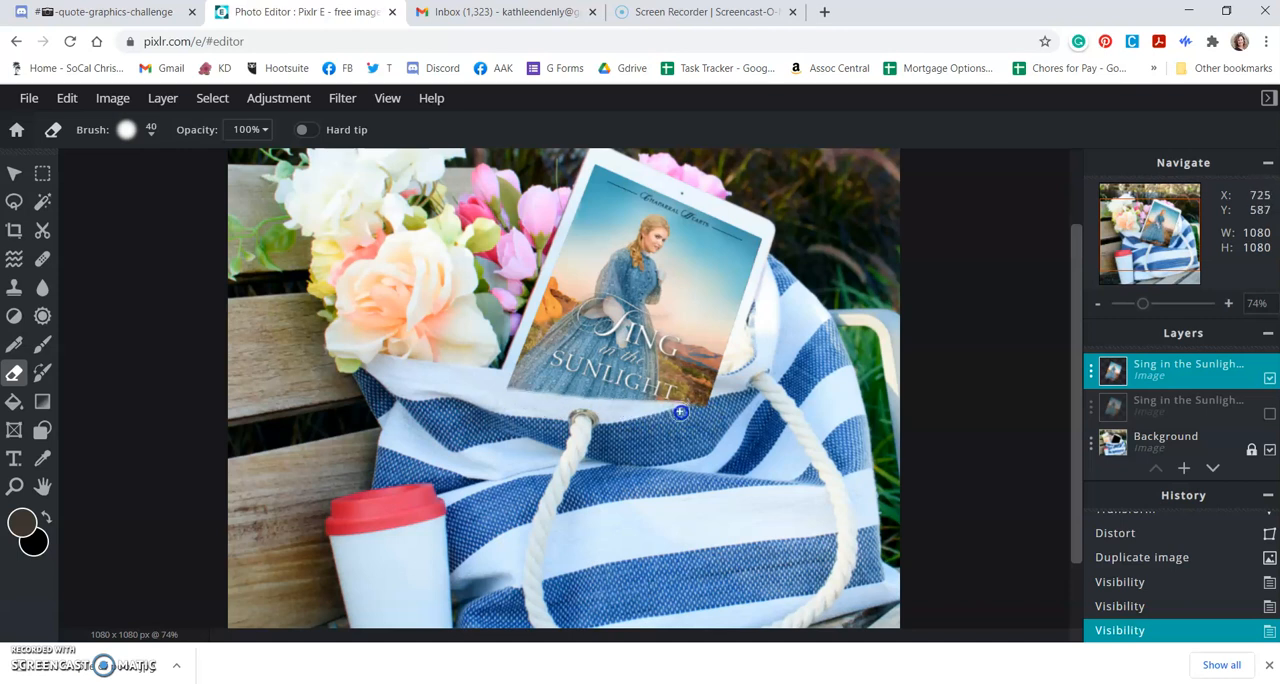
click(724, 411)
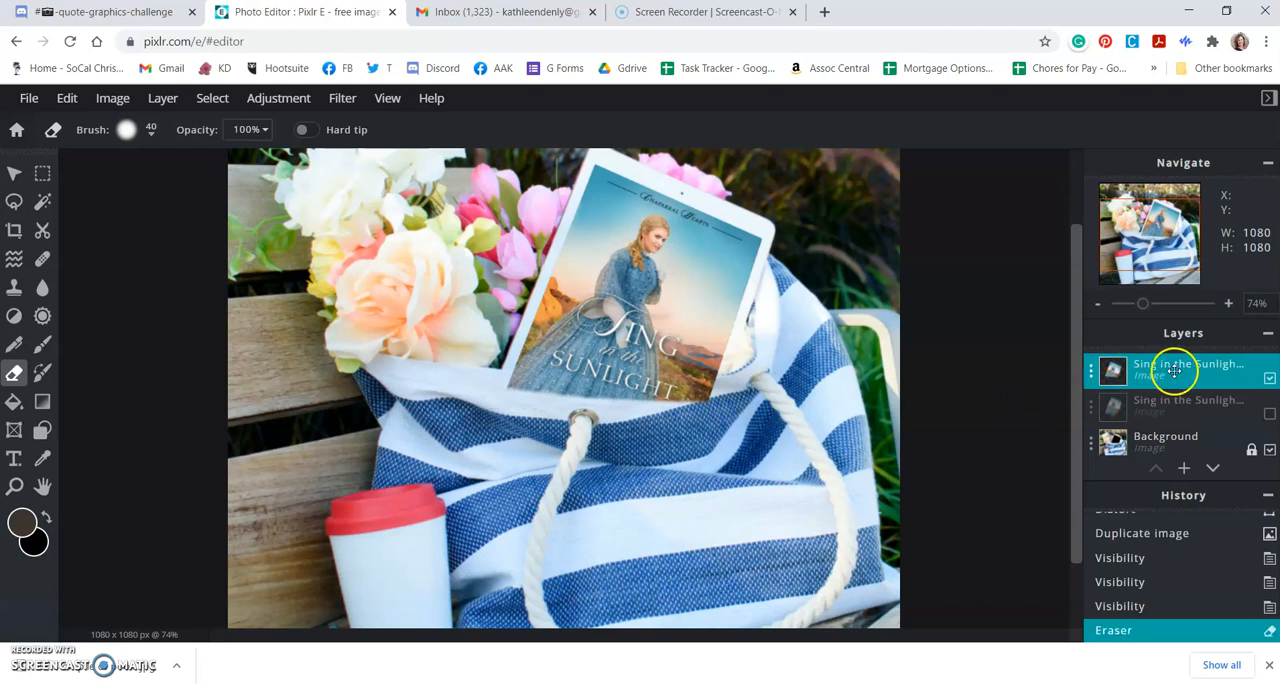
Step: Erase a test stroke across the bag on the Background layer and undo it
click(1170, 442)
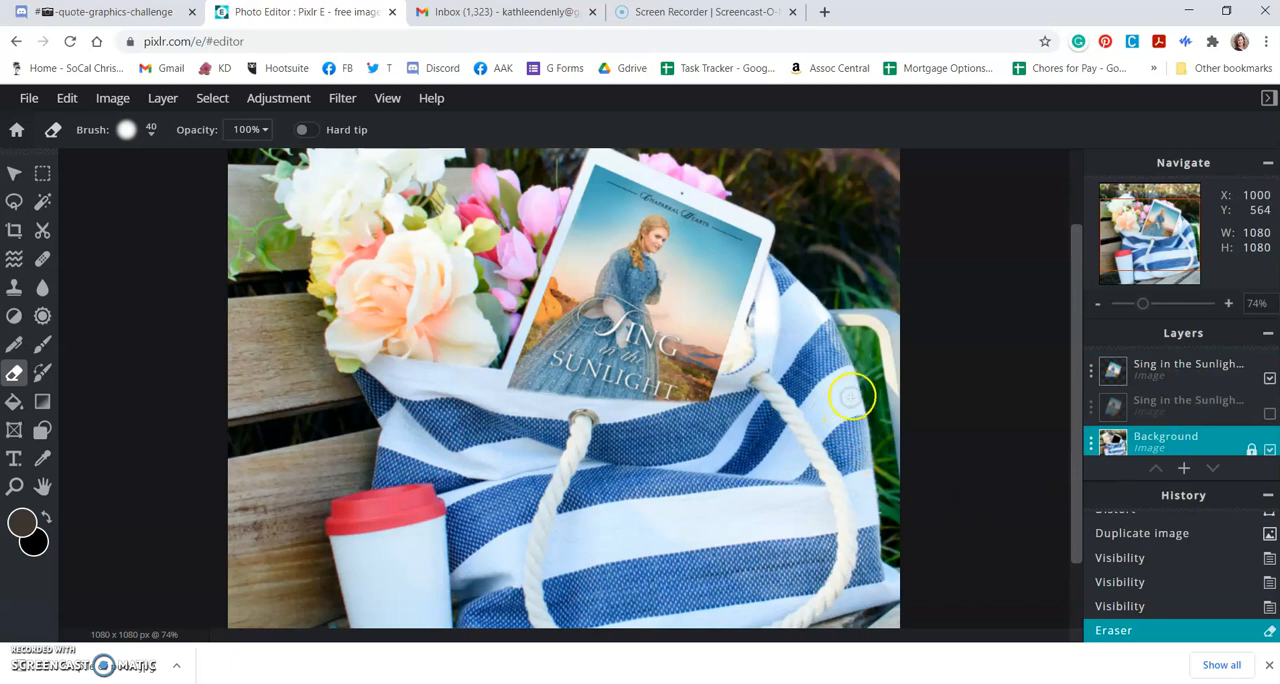
drag(821, 413, 760, 473)
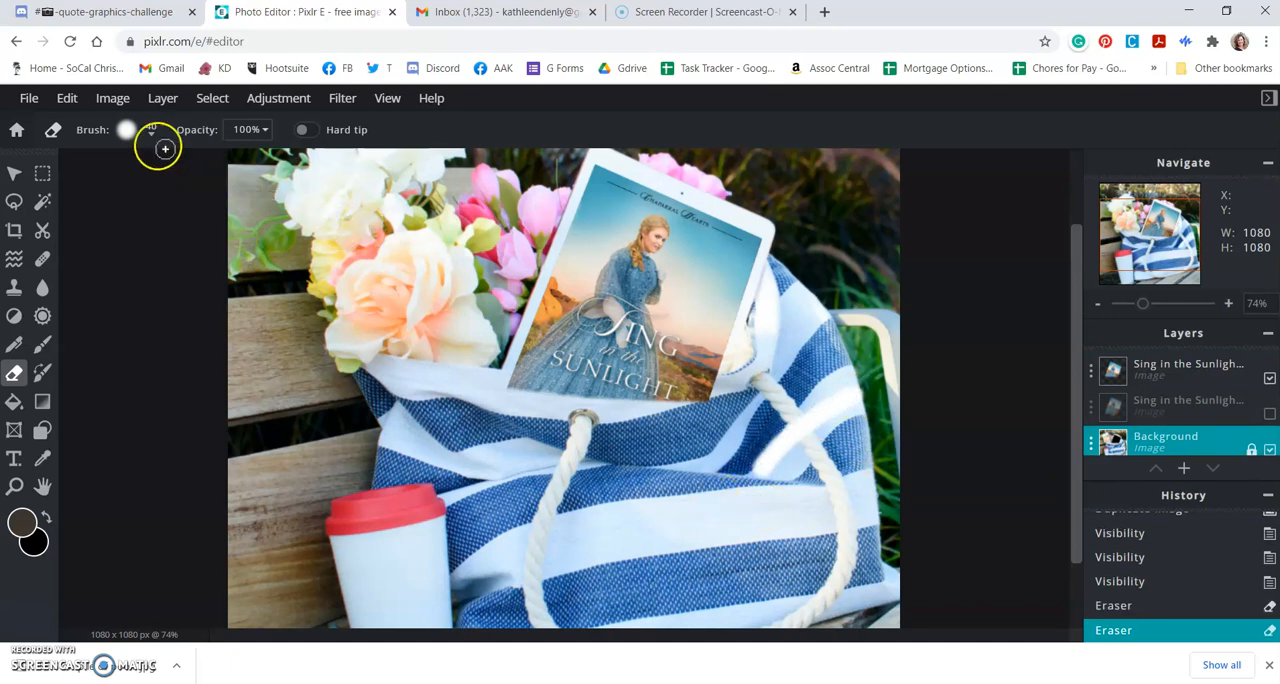
click(66, 98)
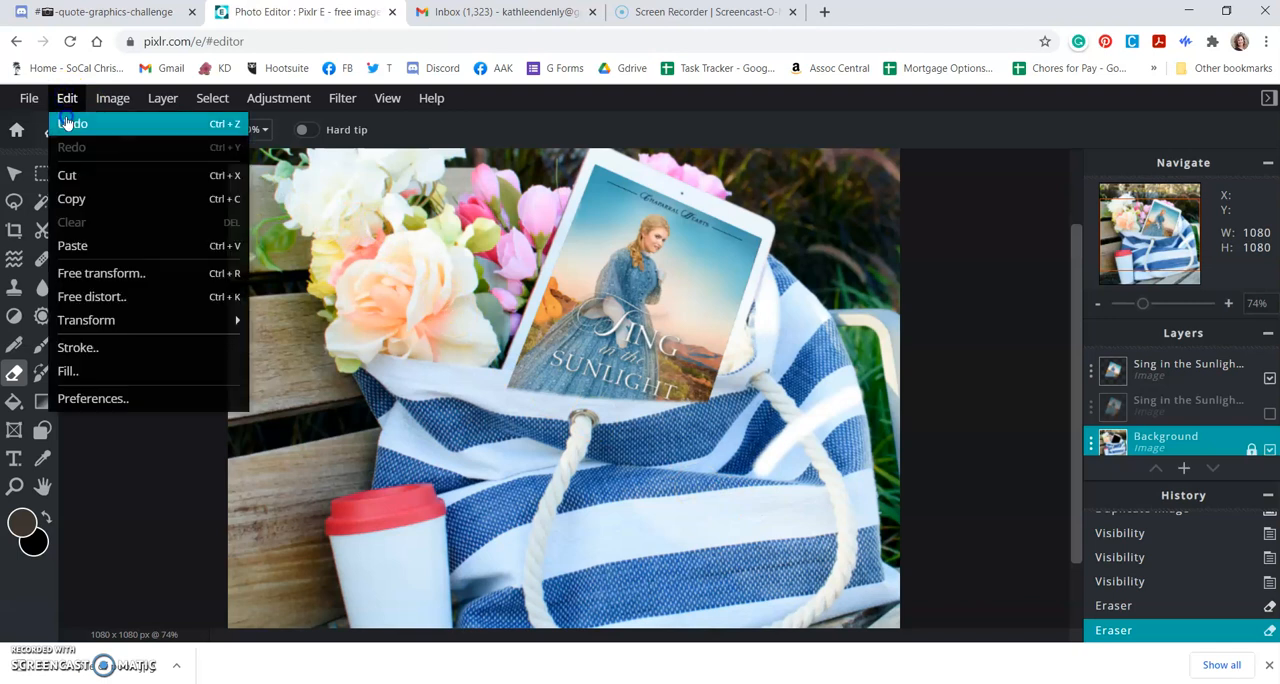
click(68, 123)
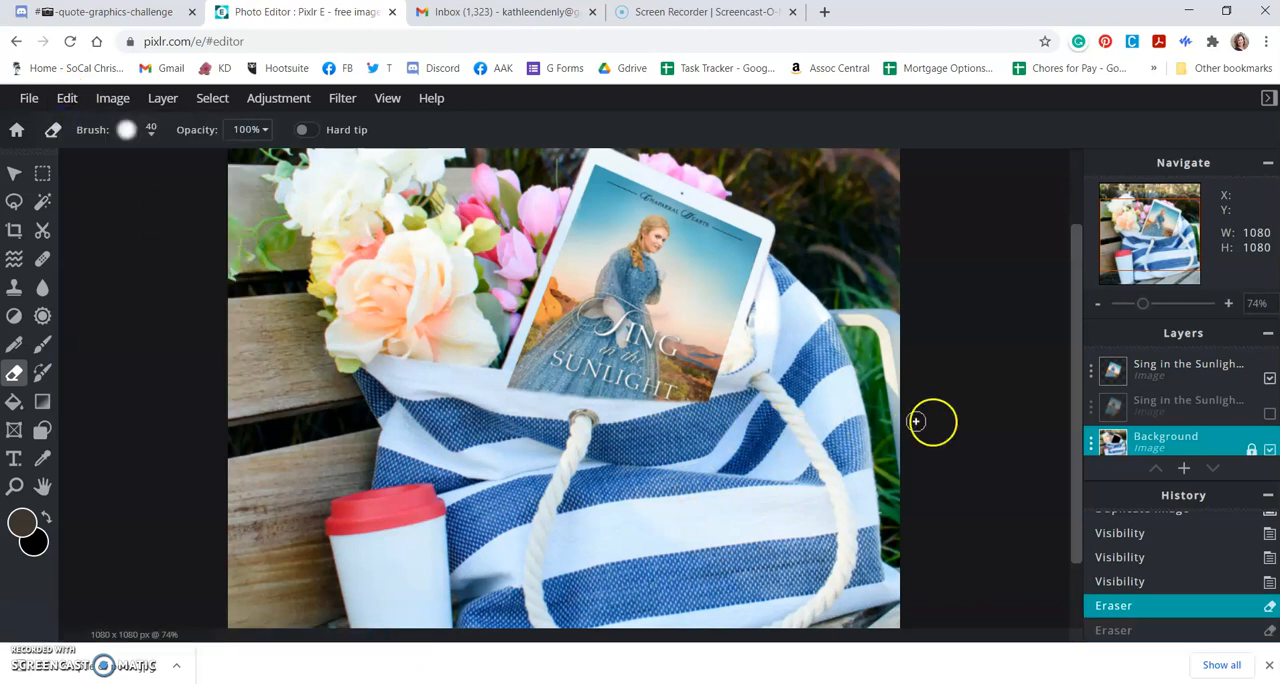
Step: On the upper book cover layer, erase the remaining overlap along the bag's white rim across the cover's full width
click(1166, 365)
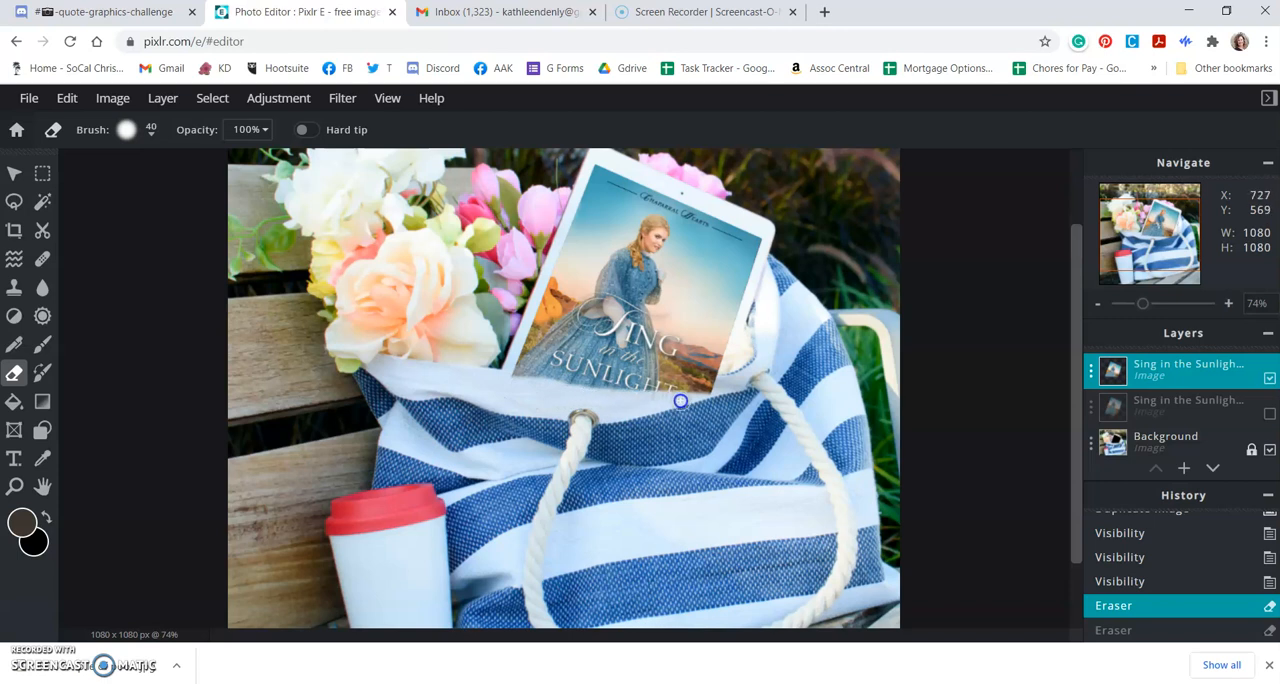
click(721, 399)
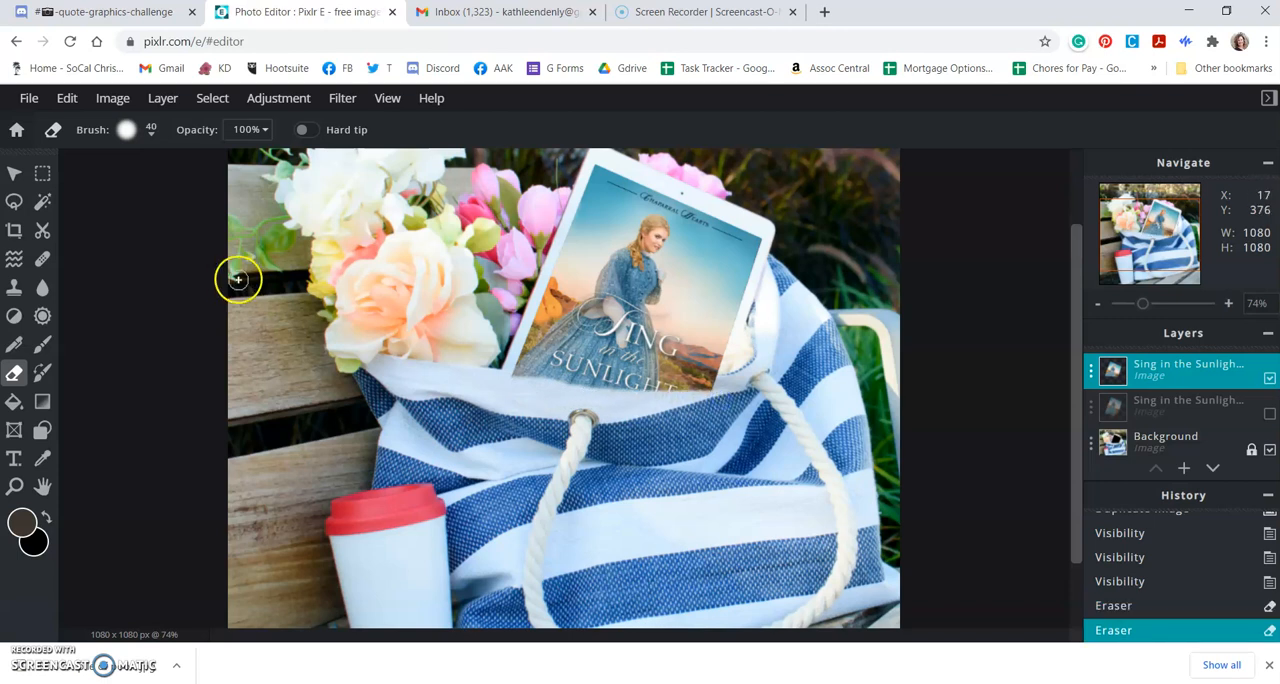
scroll(628, 369, up, 2)
scroll(628, 369, up, 4)
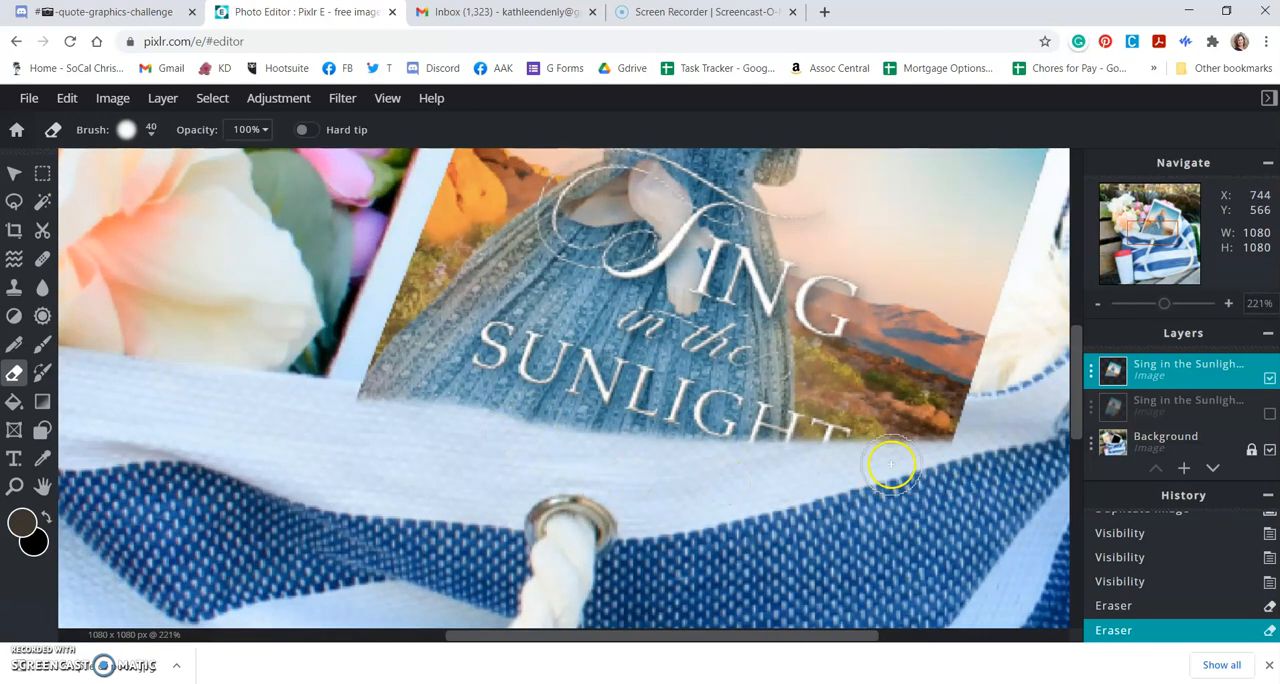
mouse_move(965, 426)
mouse_down()
mouse_move(737, 464)
mouse_move(556, 468)
mouse_up()
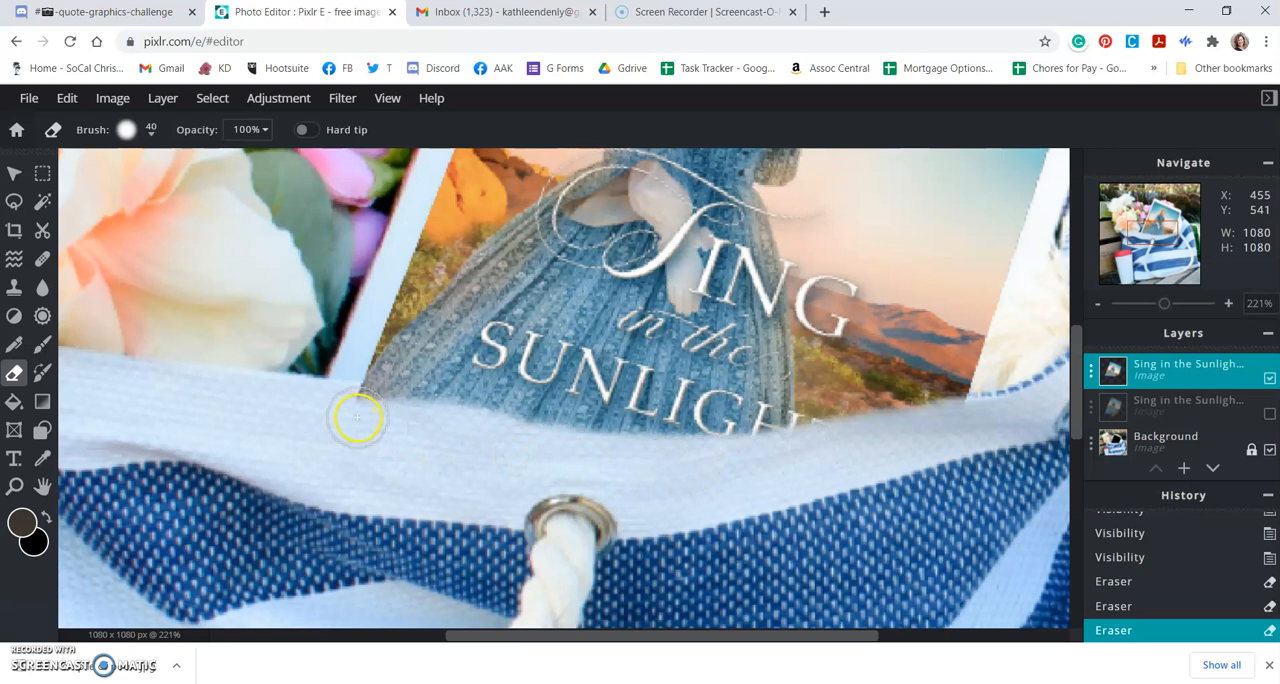
mouse_move(361, 414)
mouse_down()
mouse_move(634, 458)
mouse_move(797, 466)
mouse_up()
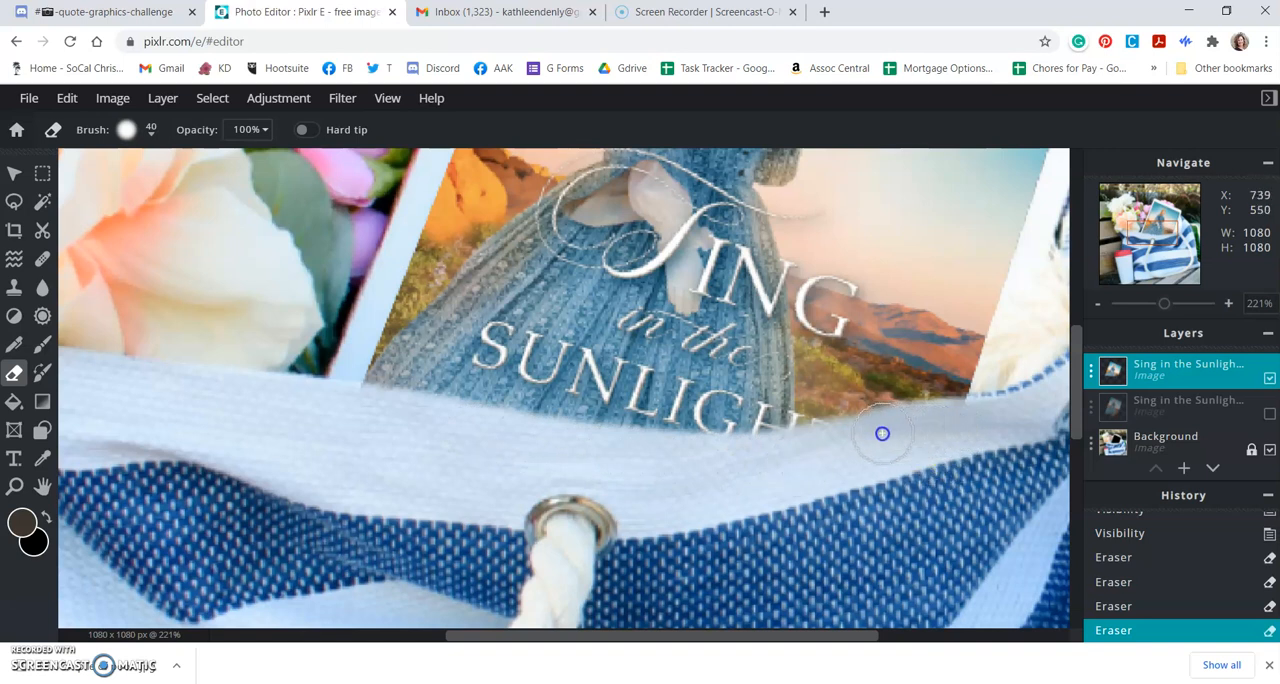
Step: Erase more of the cover along the bag's rim beneath SUNLIGHT, including the stray parts around its last letters
drag(828, 441, 706, 468)
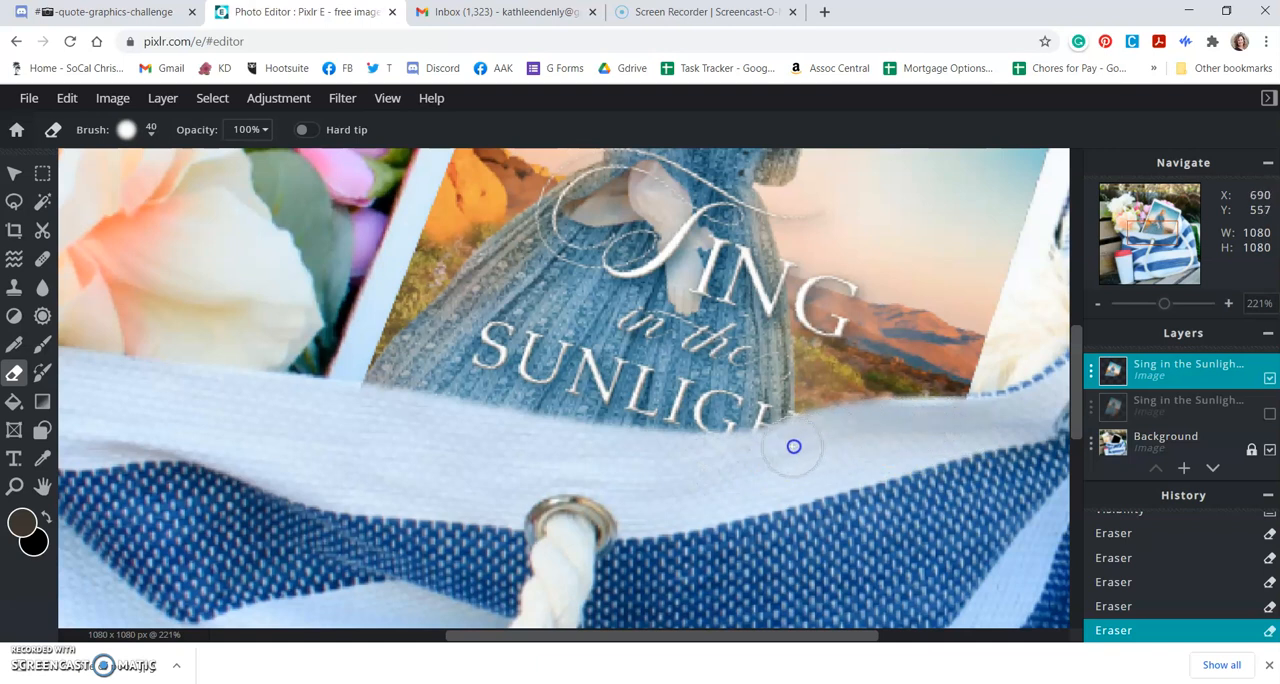
mouse_move(700, 462)
mouse_down()
mouse_move(353, 444)
mouse_move(349, 421)
mouse_move(371, 411)
mouse_move(577, 449)
mouse_move(530, 442)
mouse_up()
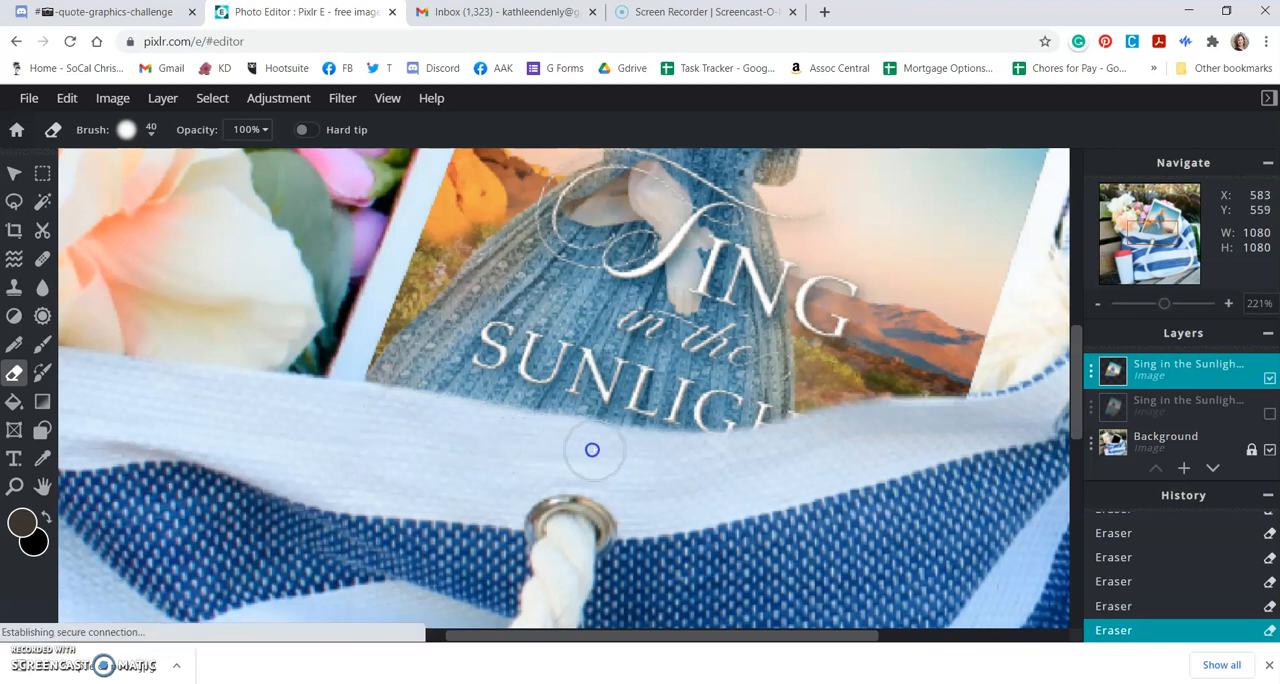
mouse_move(620, 464)
mouse_down()
mouse_move(551, 477)
mouse_move(472, 437)
mouse_move(483, 431)
mouse_up()
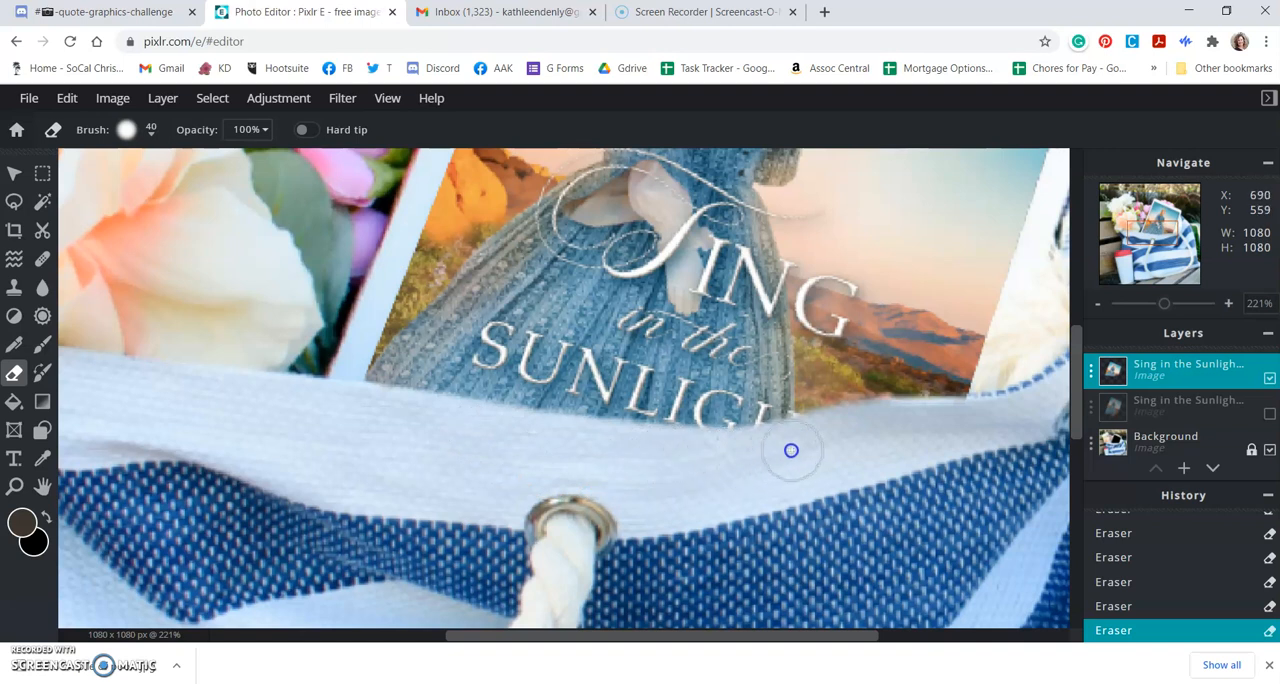
drag(853, 428, 873, 426)
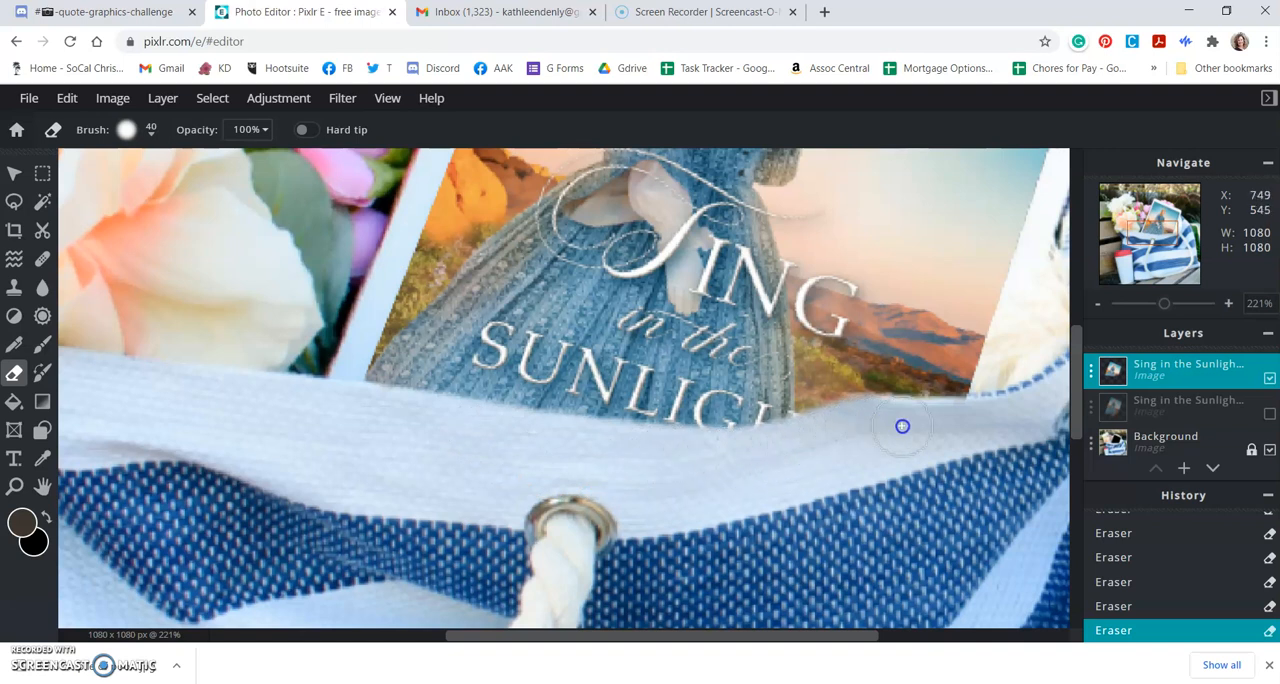
mouse_move(893, 450)
mouse_down()
mouse_move(900, 429)
mouse_move(869, 428)
mouse_move(820, 431)
mouse_move(774, 457)
mouse_up()
click(806, 440)
click(806, 431)
drag(815, 437, 810, 425)
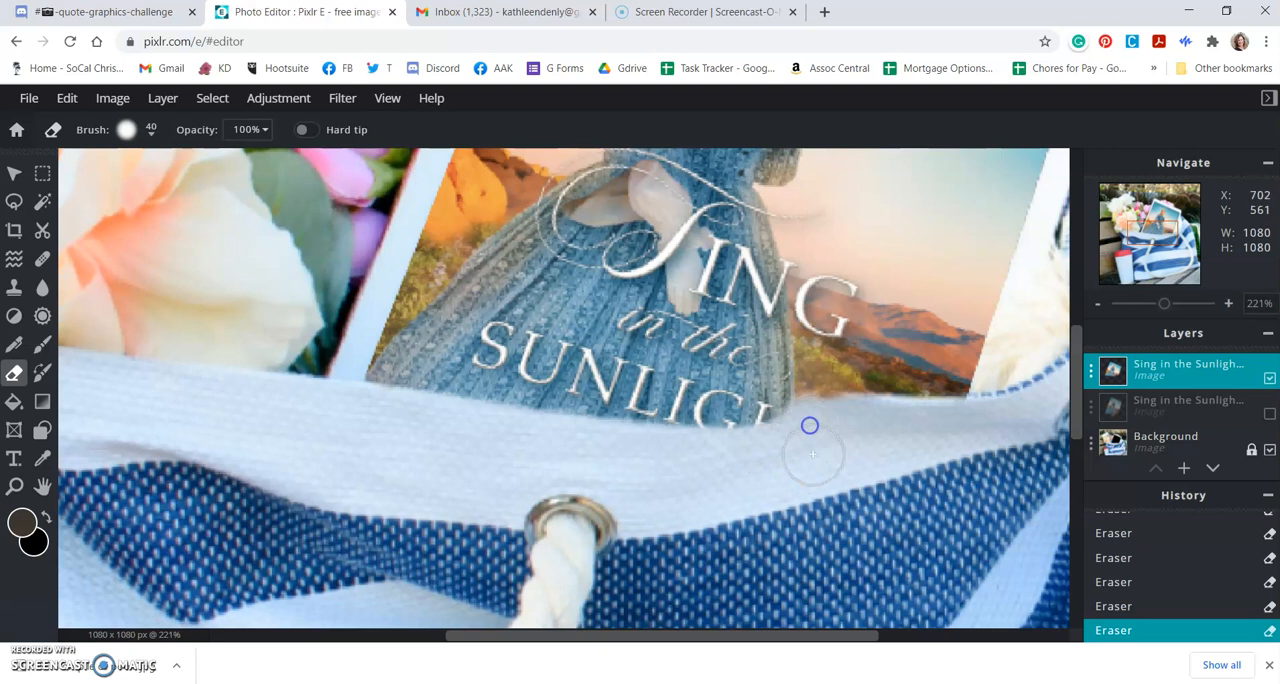
Step: Try short eraser strokes over the bag's rim around the last letters of SUNLIGHT, undoing each attempt
click(822, 423)
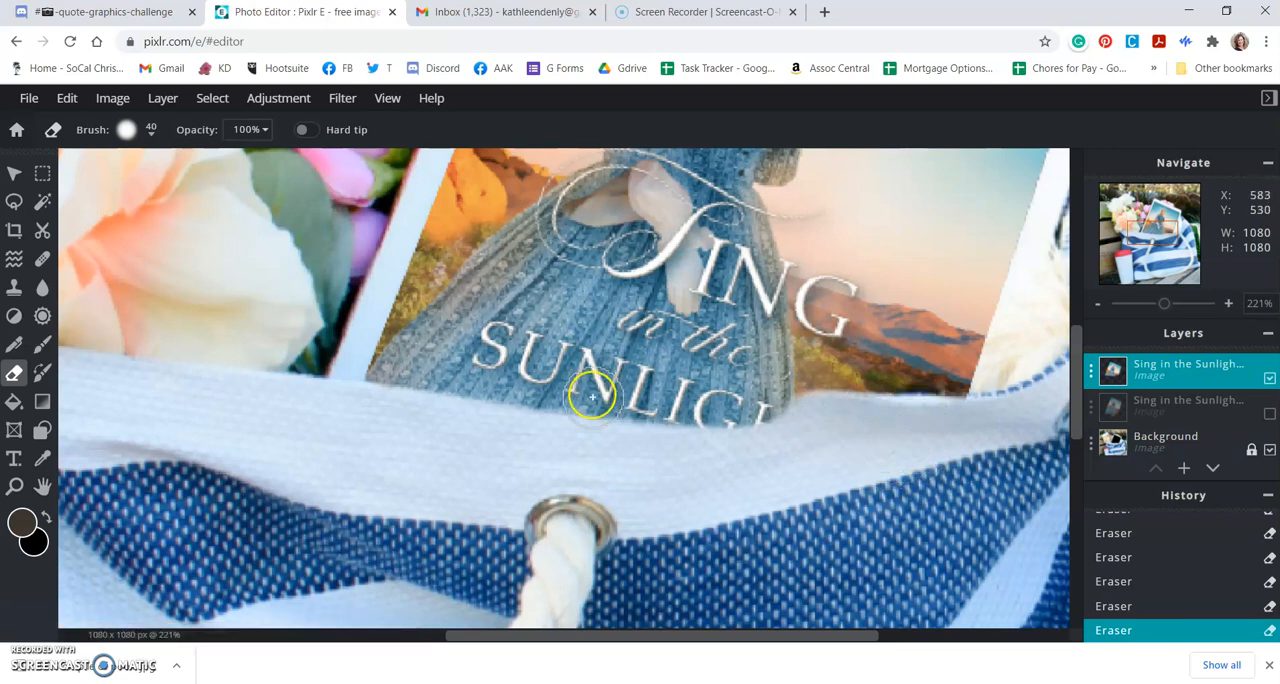
click(67, 98)
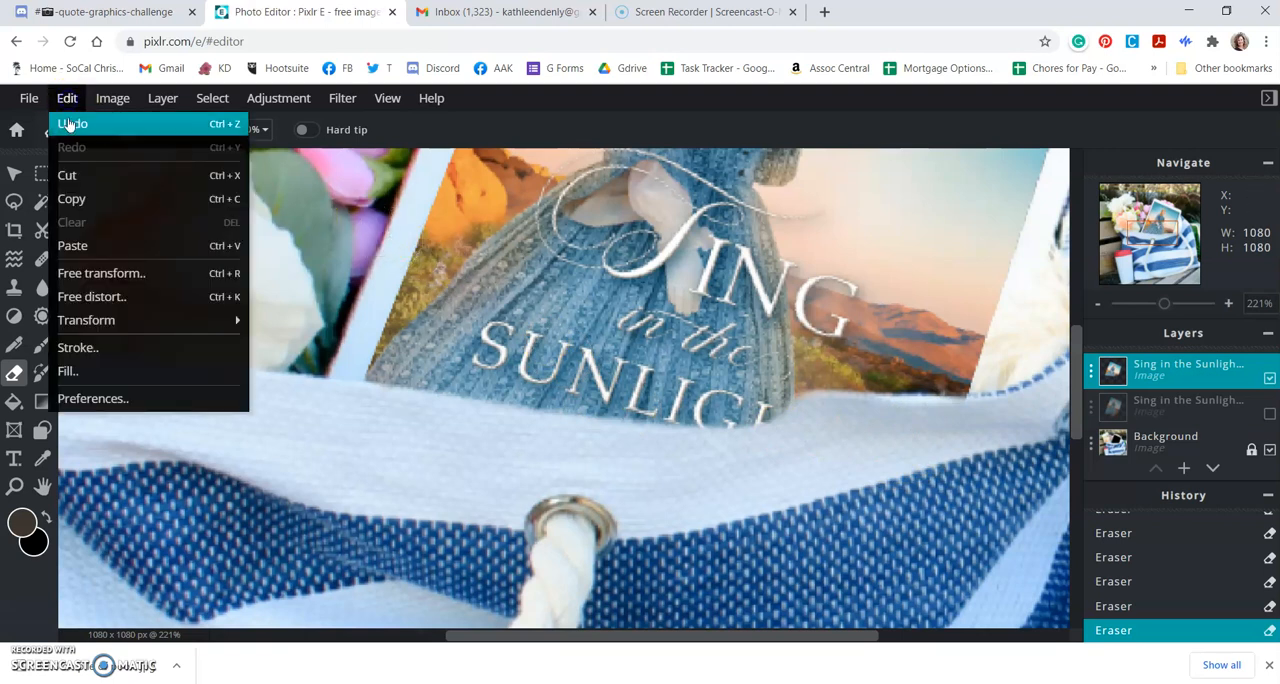
click(68, 122)
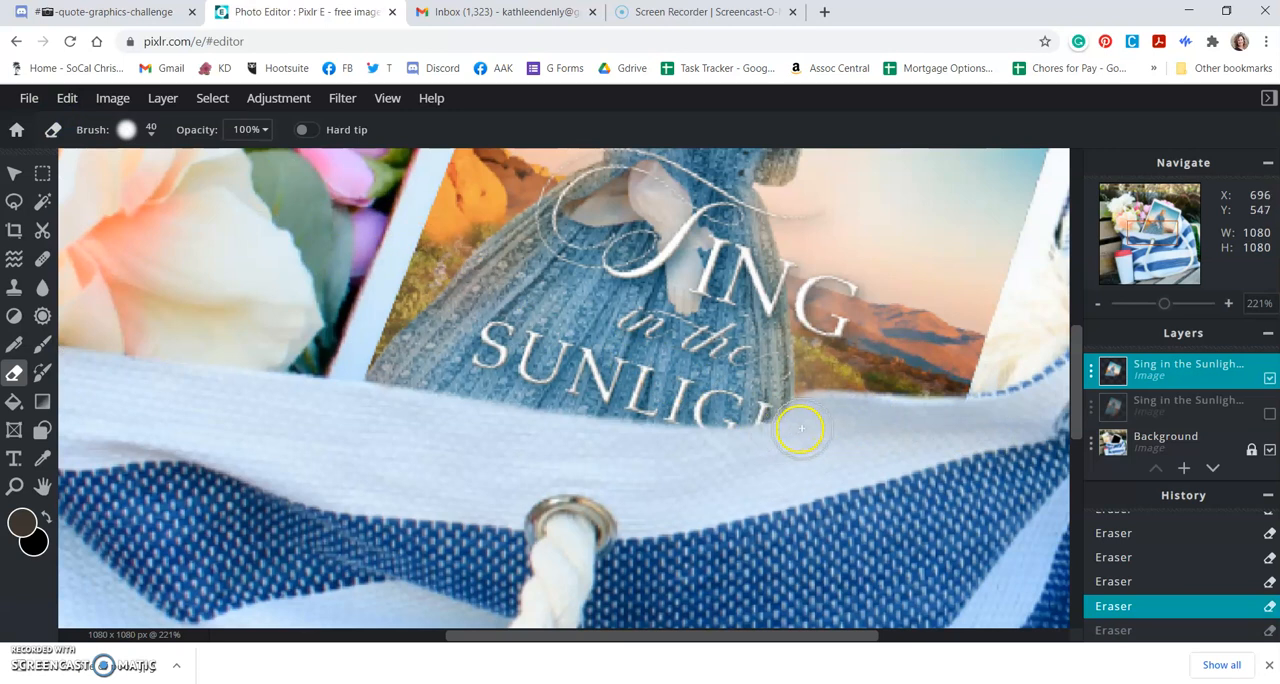
mouse_move(808, 429)
mouse_down()
mouse_move(709, 450)
mouse_move(556, 441)
mouse_move(680, 450)
mouse_move(785, 438)
mouse_move(739, 420)
mouse_up()
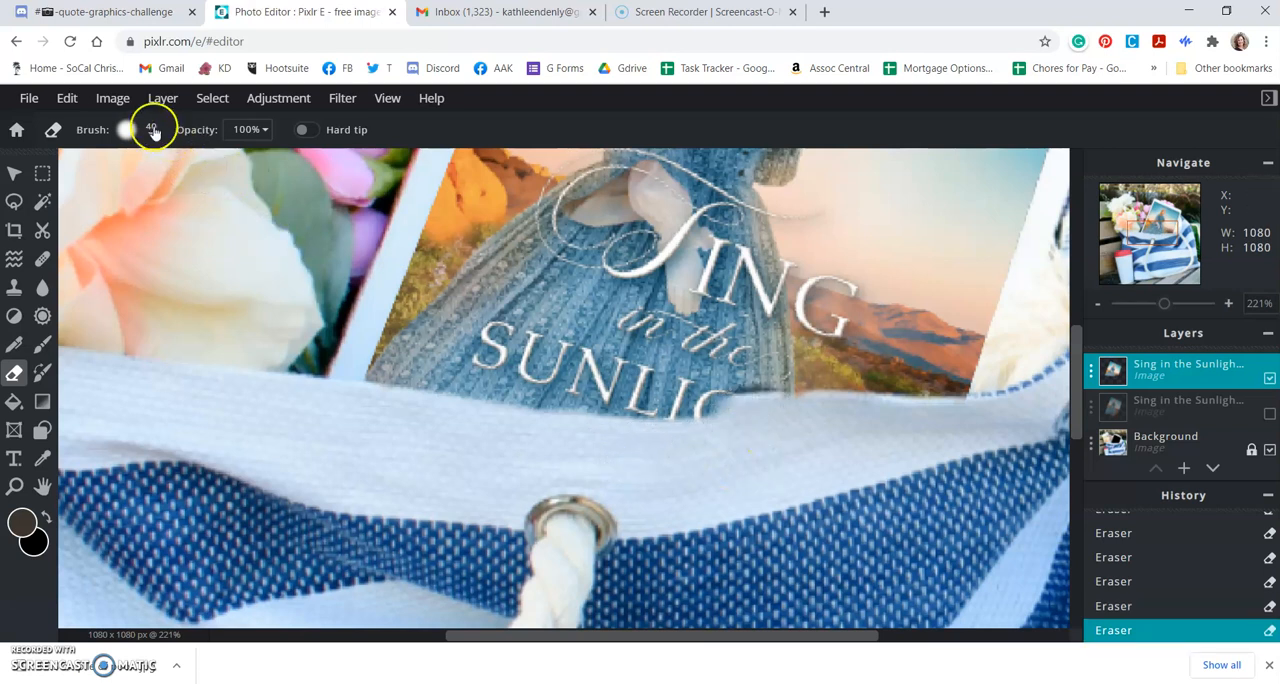
click(67, 97)
click(77, 123)
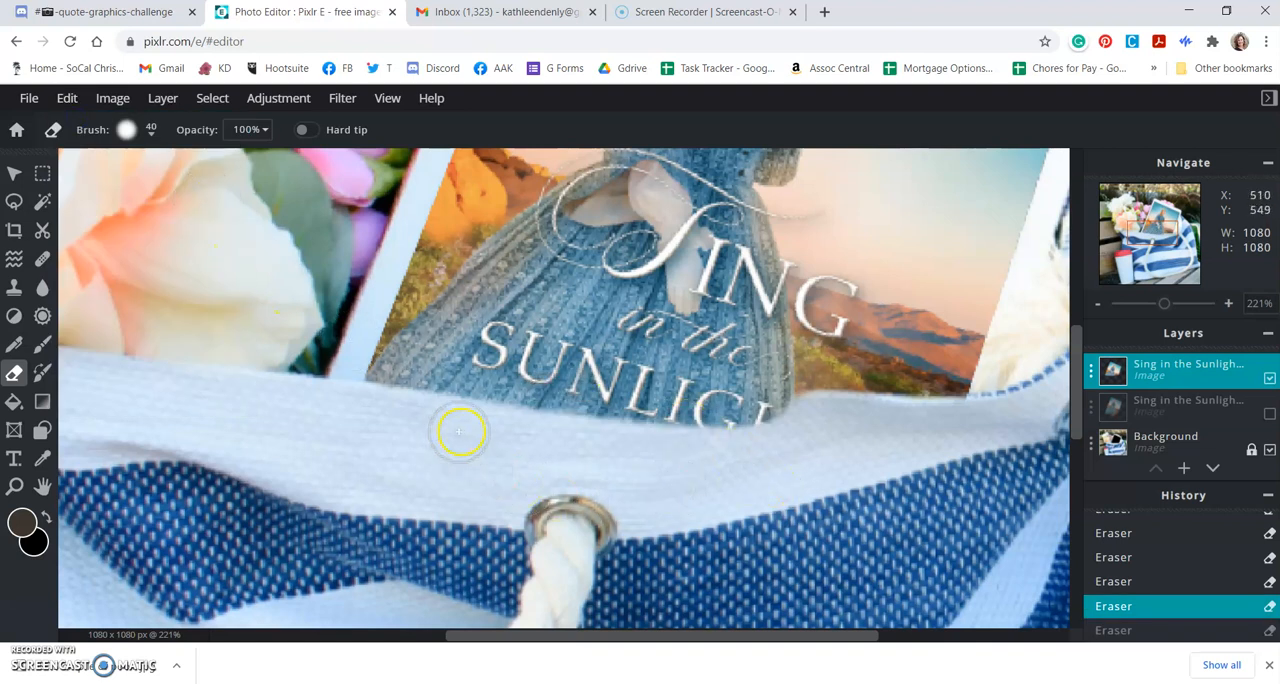
Step: Erase the cover's lower edge up to the bag's rim with repeated strokes from the cover's left edge to the G
drag(622, 452, 669, 449)
drag(581, 444, 757, 448)
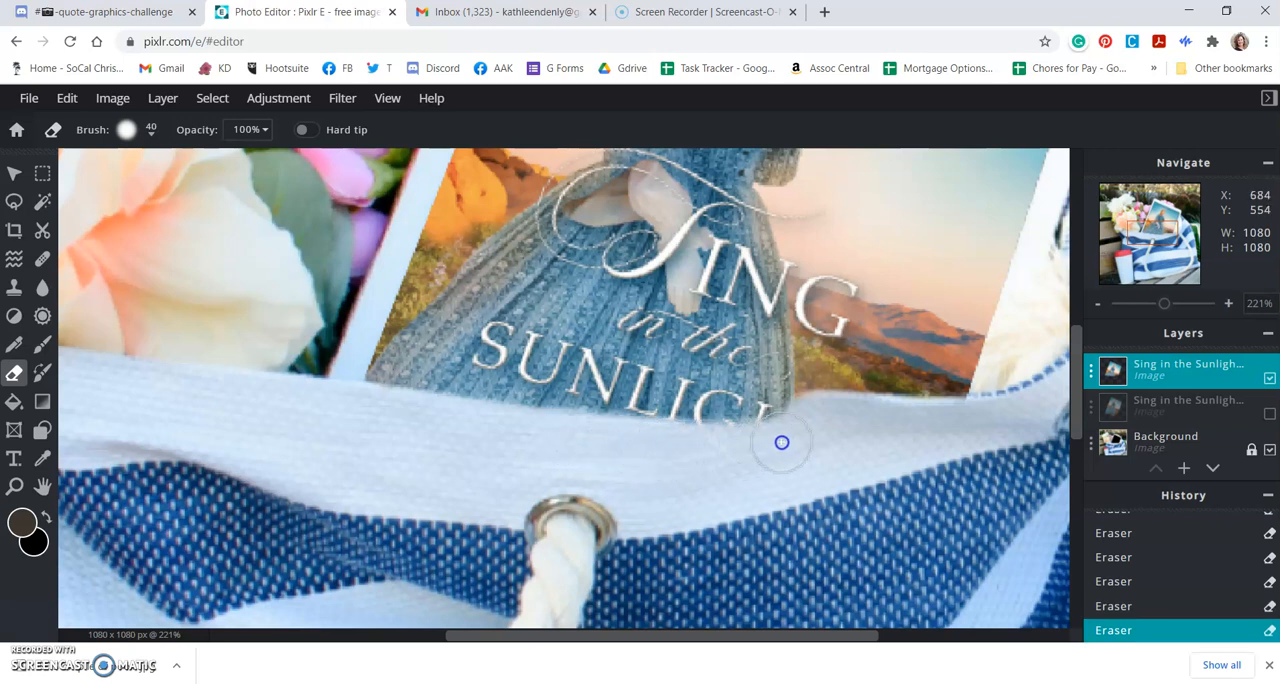
click(805, 422)
mouse_move(792, 436)
mouse_down()
mouse_move(647, 453)
mouse_move(800, 420)
mouse_move(746, 440)
mouse_move(754, 446)
mouse_up()
drag(404, 426, 705, 449)
mouse_move(464, 422)
mouse_down()
mouse_move(596, 436)
mouse_move(494, 428)
mouse_move(447, 447)
mouse_move(564, 439)
mouse_move(491, 429)
mouse_move(768, 440)
mouse_up()
mouse_move(574, 430)
mouse_down()
mouse_move(682, 440)
mouse_move(794, 423)
mouse_up()
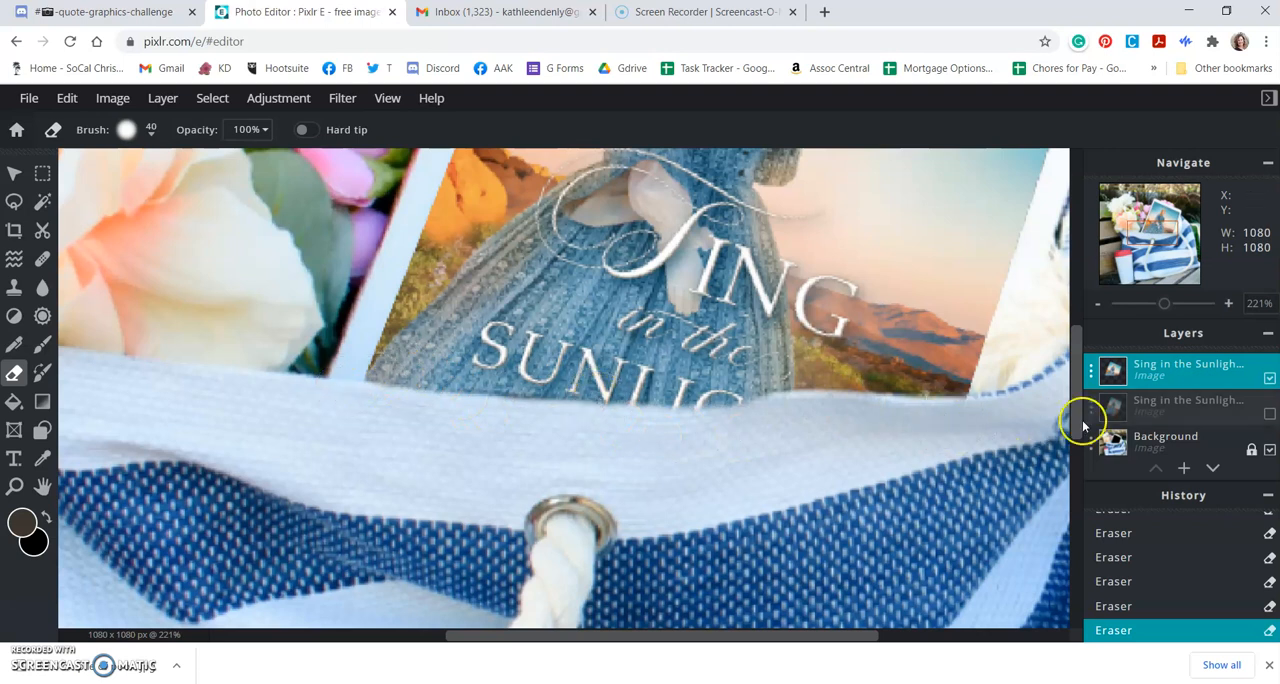
Step: Toggle the upper book cover layer's visibility off and on twice to compare its erased edge with the bag's rim
click(1269, 379)
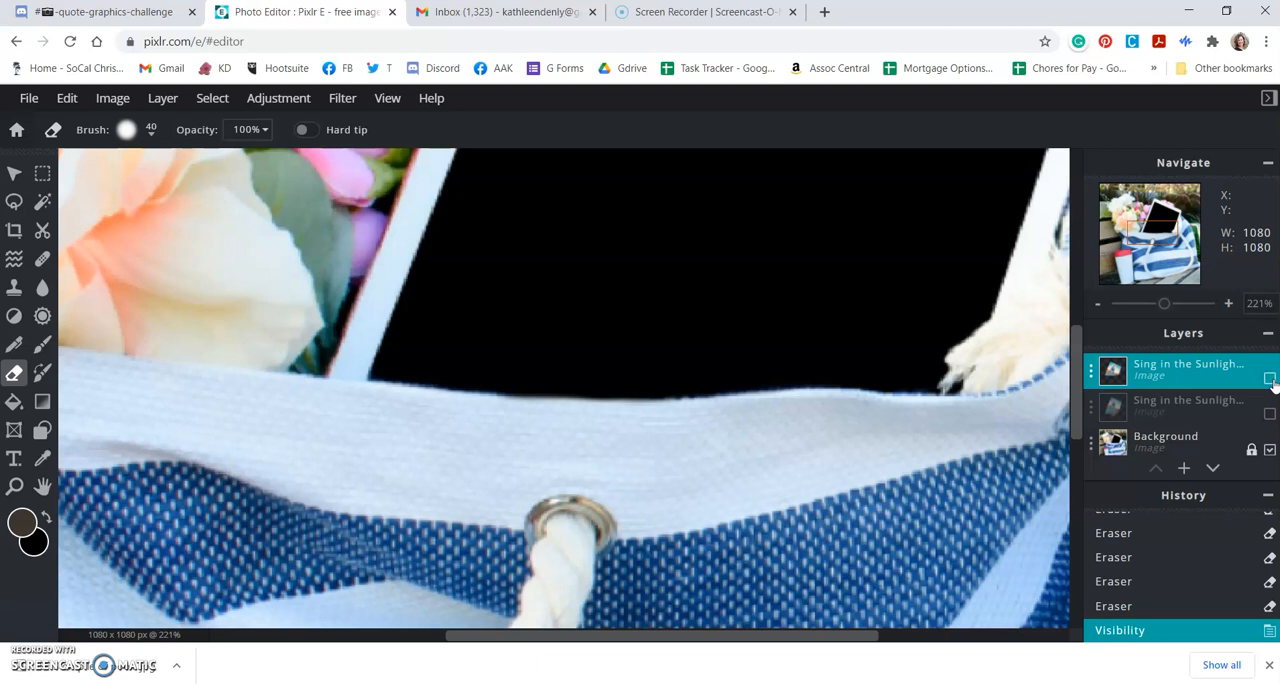
click(1269, 379)
click(1269, 379)
click(1269, 379)
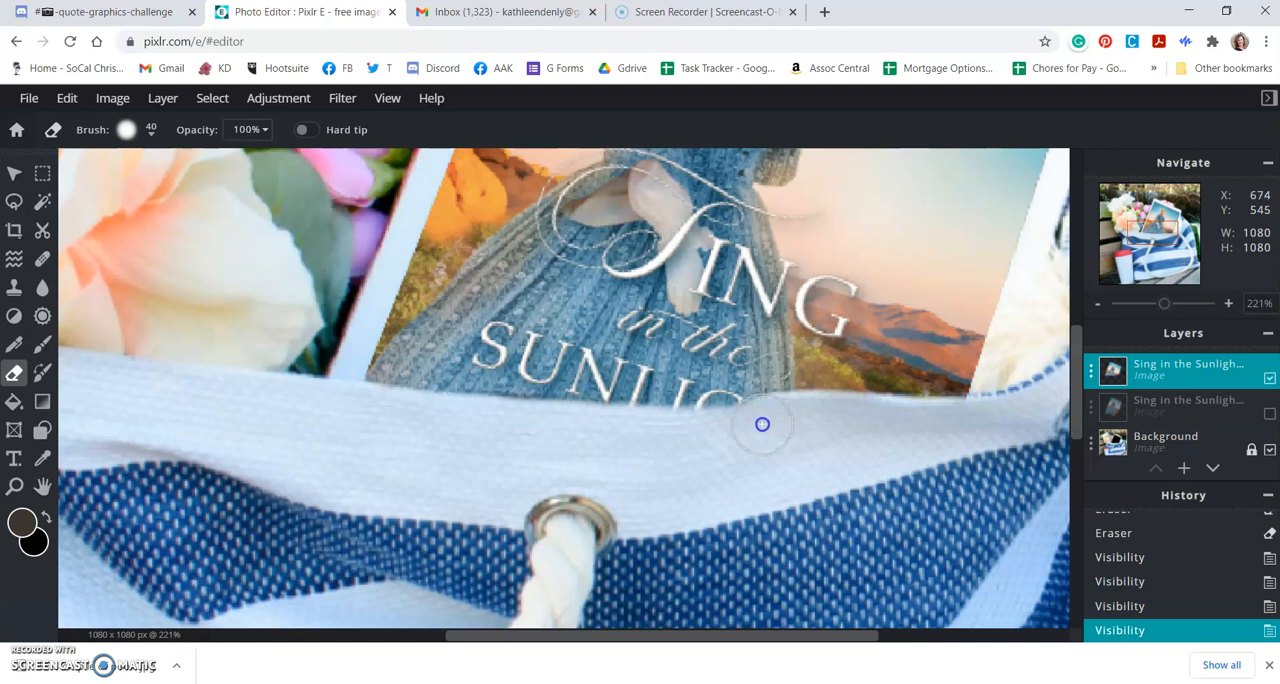
Step: Erase the leftover cover sliver around the G of SUNLIGHT at the bag's rim, and undo the last dab
drag(740, 428, 669, 437)
click(758, 426)
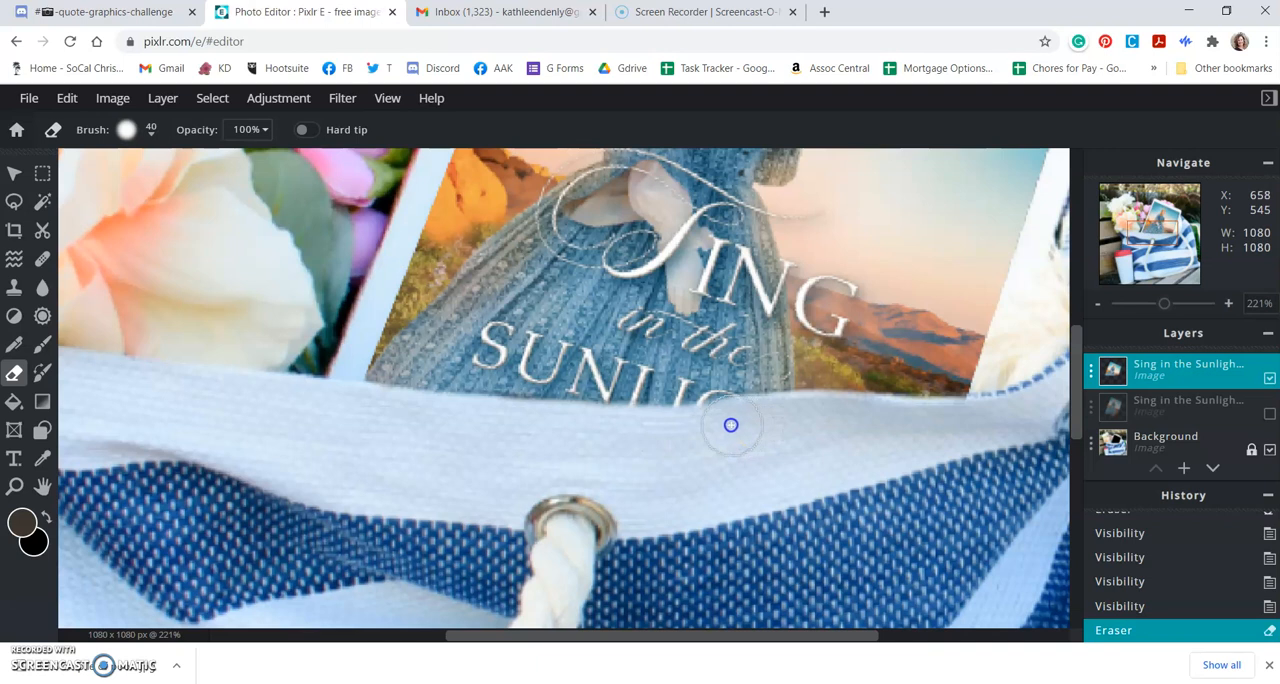
drag(660, 443, 787, 421)
click(740, 422)
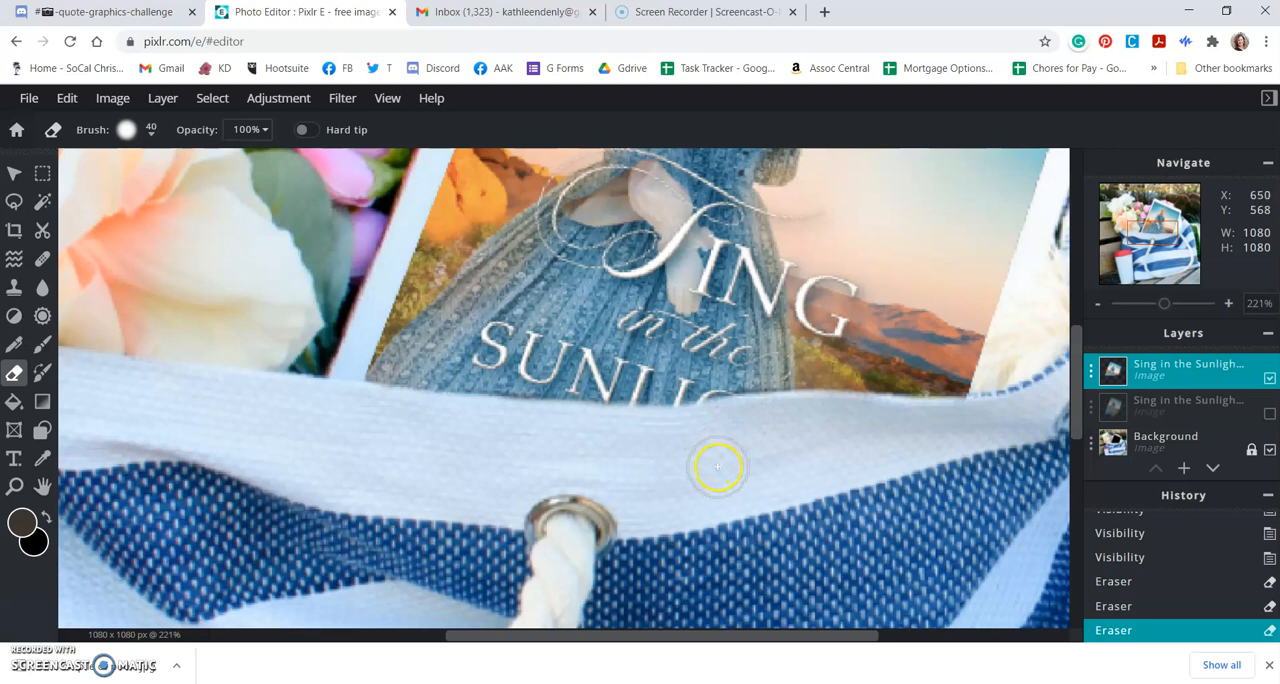
key(ctrl+z)
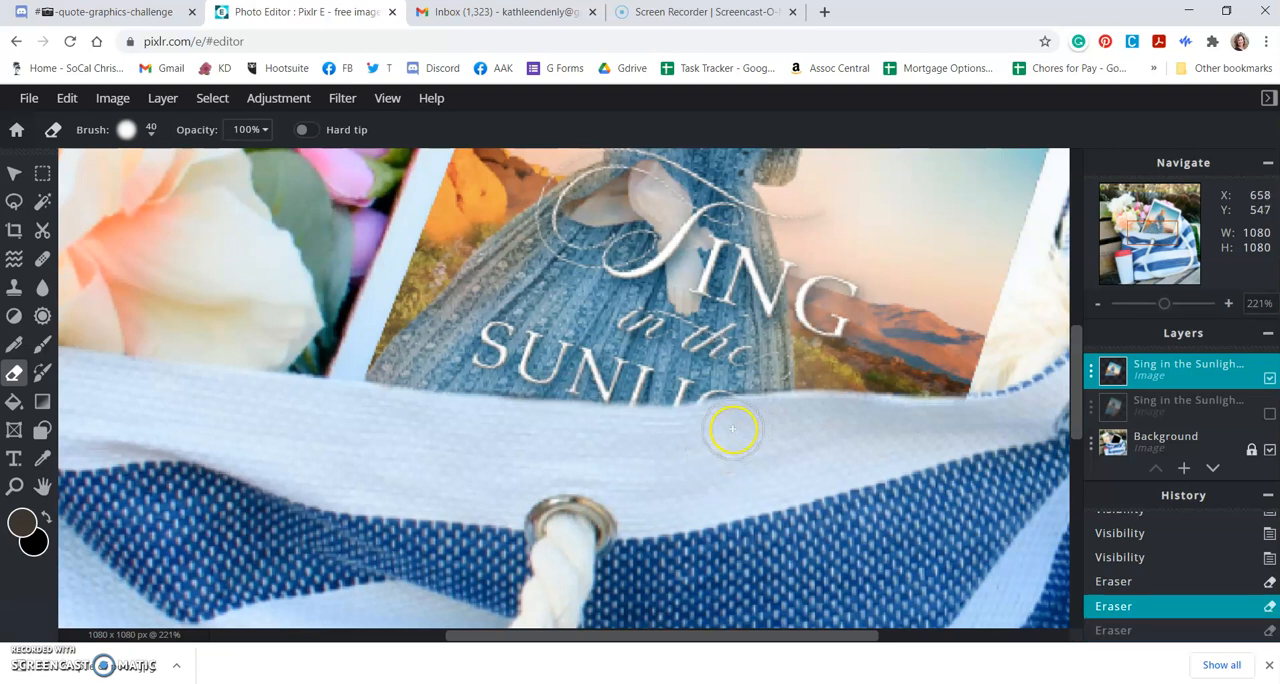
Step: Smooth the cover's lower edge left of the G with eraser strokes, undoing the long stroke and replacing it with shorter ones
drag(716, 428, 639, 438)
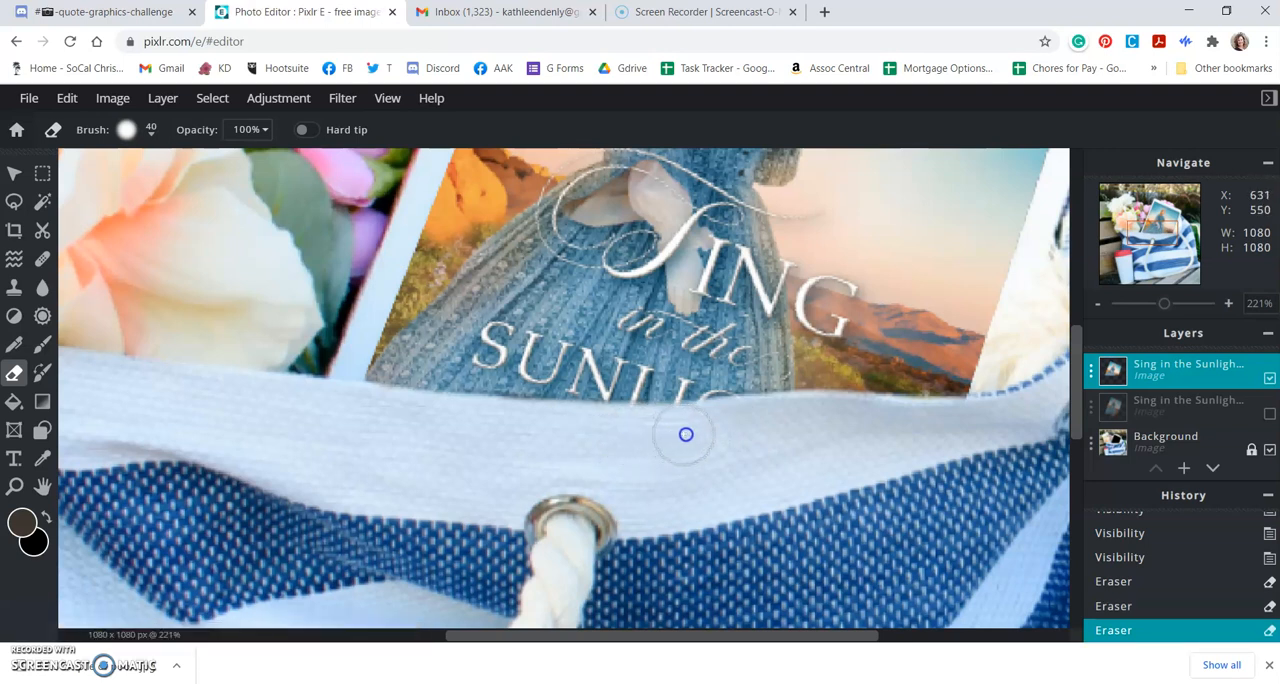
mouse_move(714, 435)
mouse_down()
mouse_move(459, 423)
mouse_move(527, 424)
mouse_up()
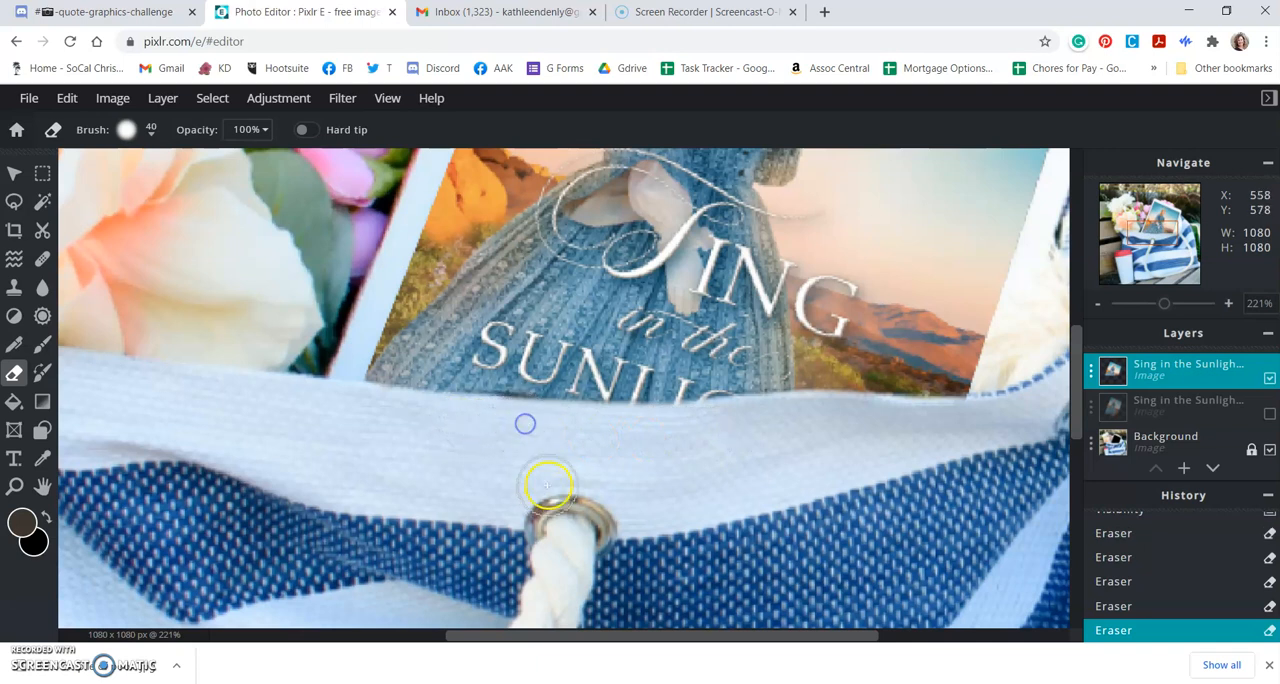
key(ctrl+z)
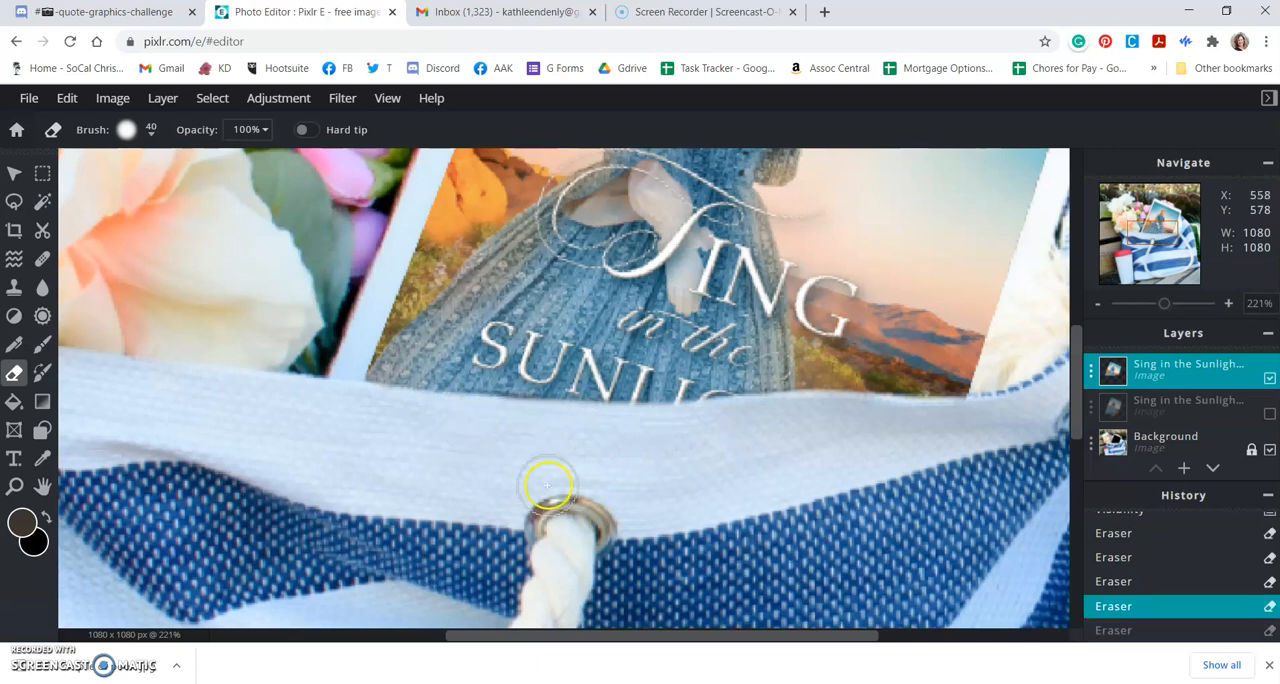
click(517, 427)
drag(518, 427, 536, 432)
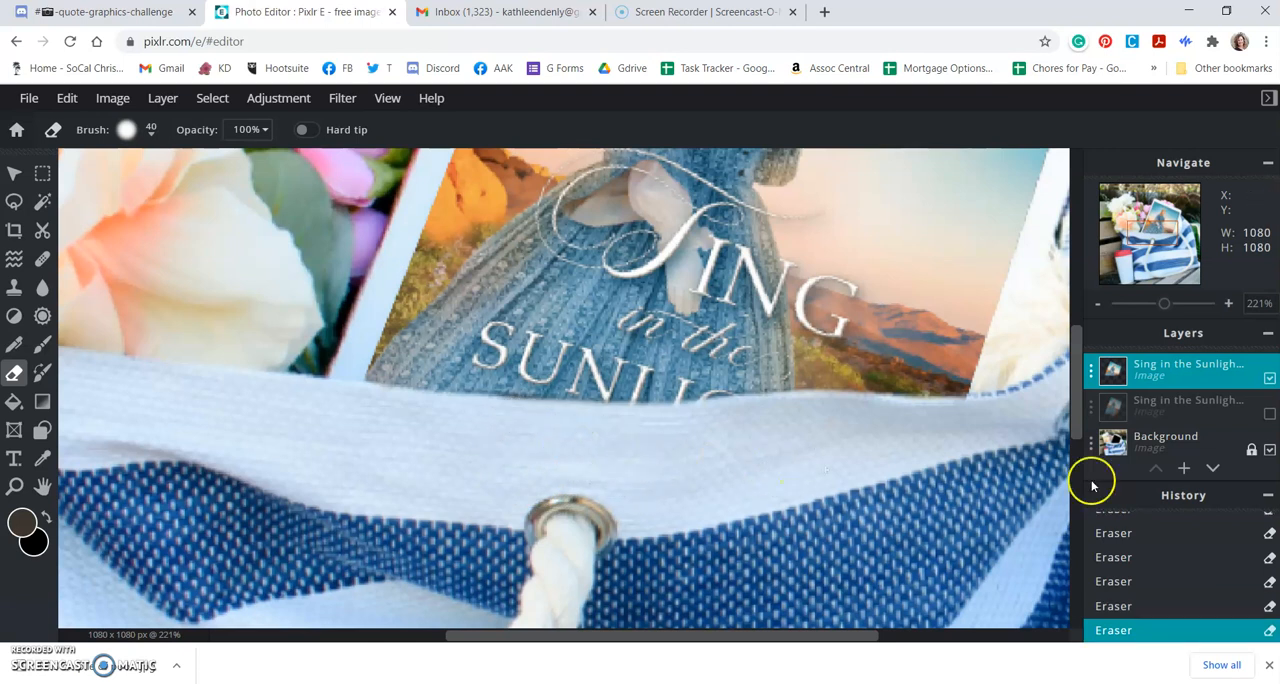
Step: Hide and show the upper book cover layer to check its lower edge against the bag's rim, and undo both visibility changes
click(1269, 380)
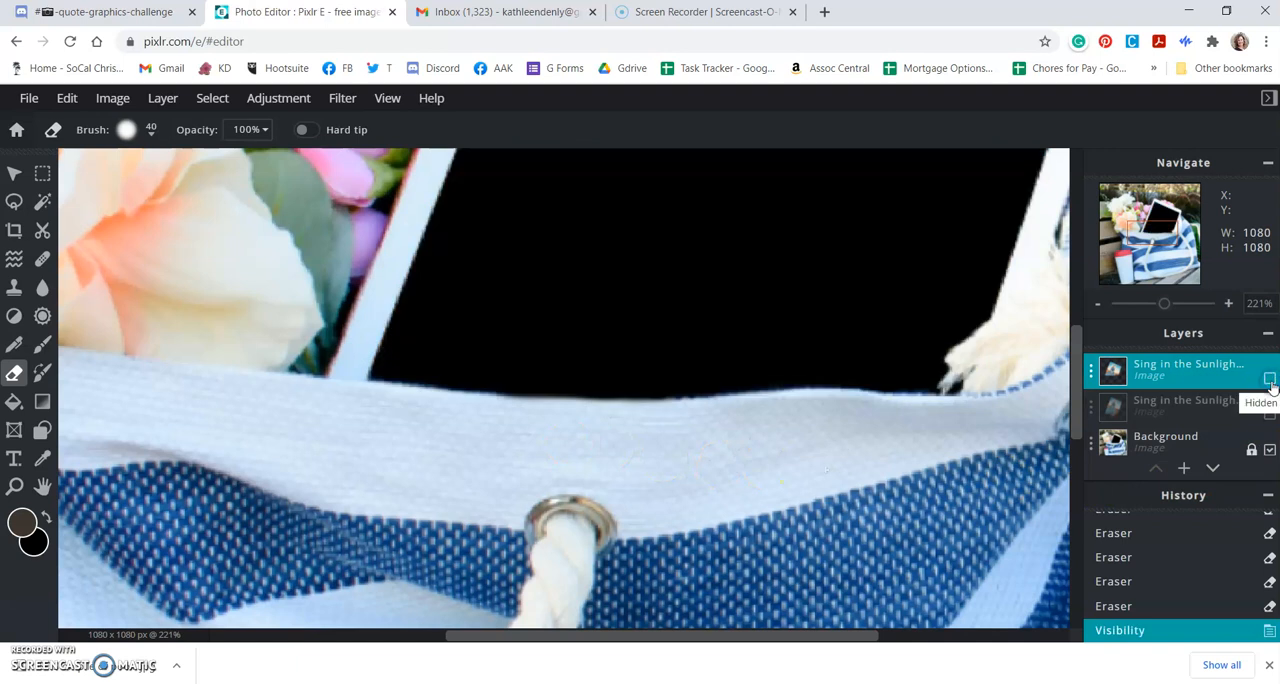
click(1270, 381)
key(ctrl+z)
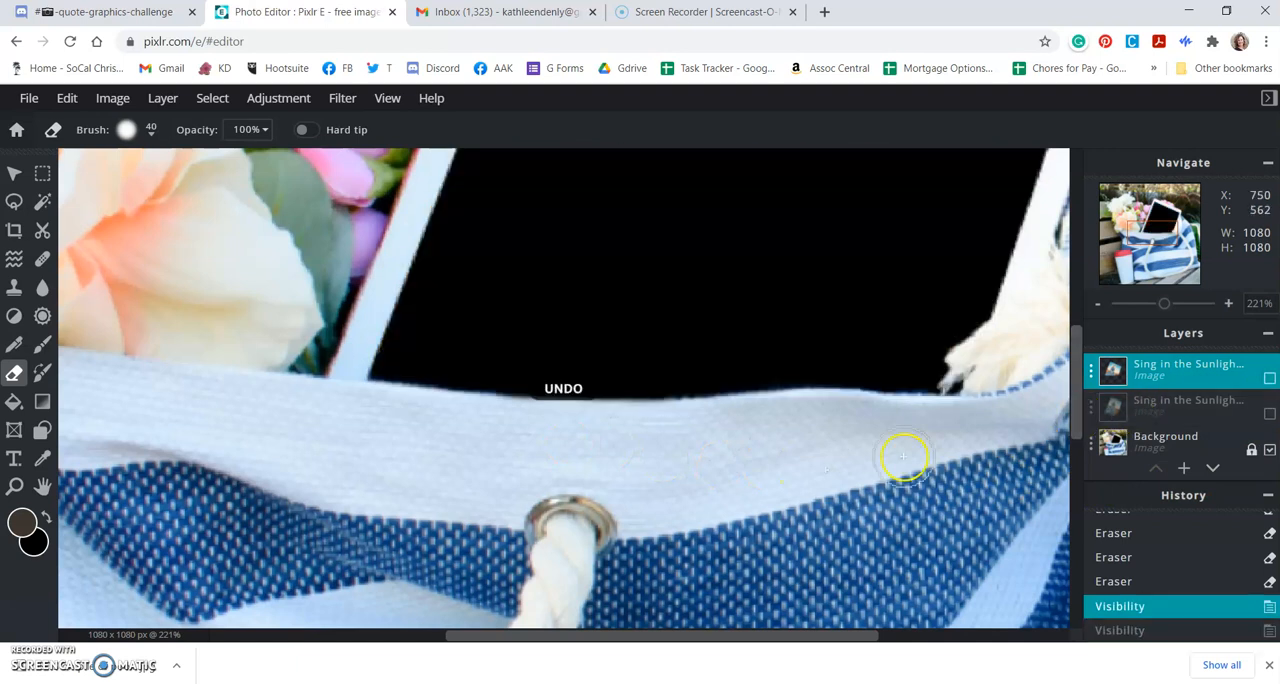
key(ctrl+z)
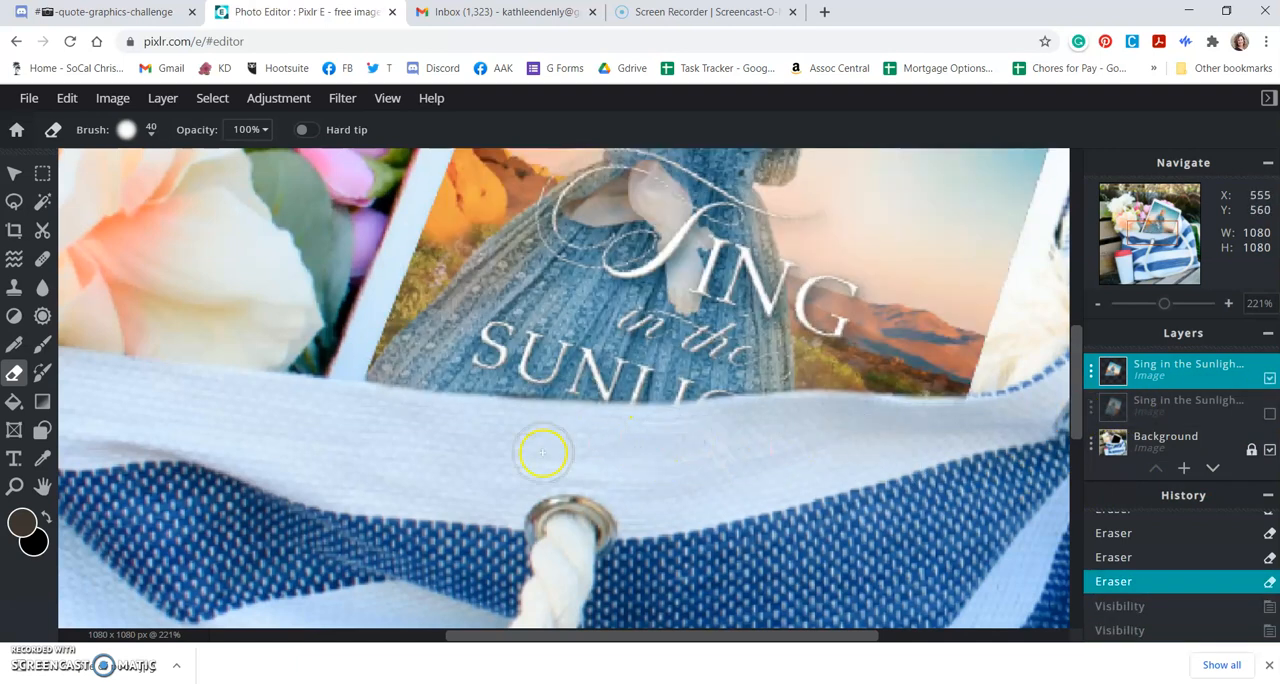
Step: Undo the last eraser stroke, redo and undo it again, and replace it with one eraser dab at the bag's rim above the grommet
key(ctrl+z)
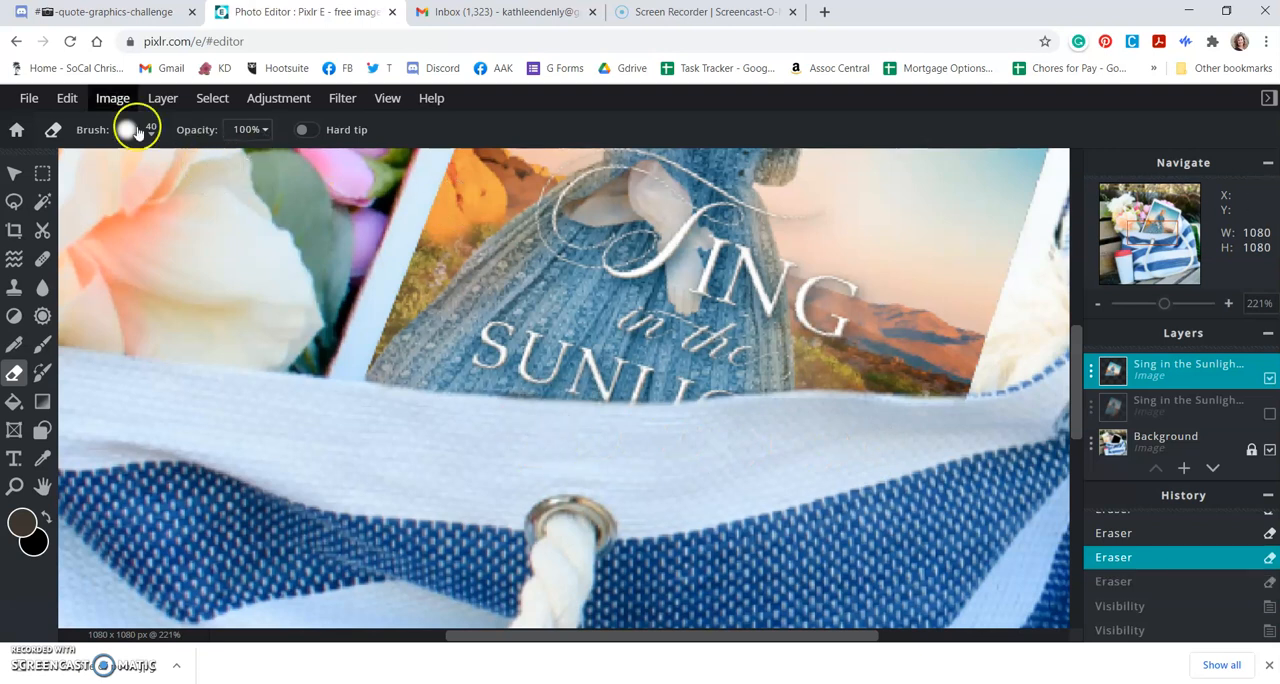
click(66, 98)
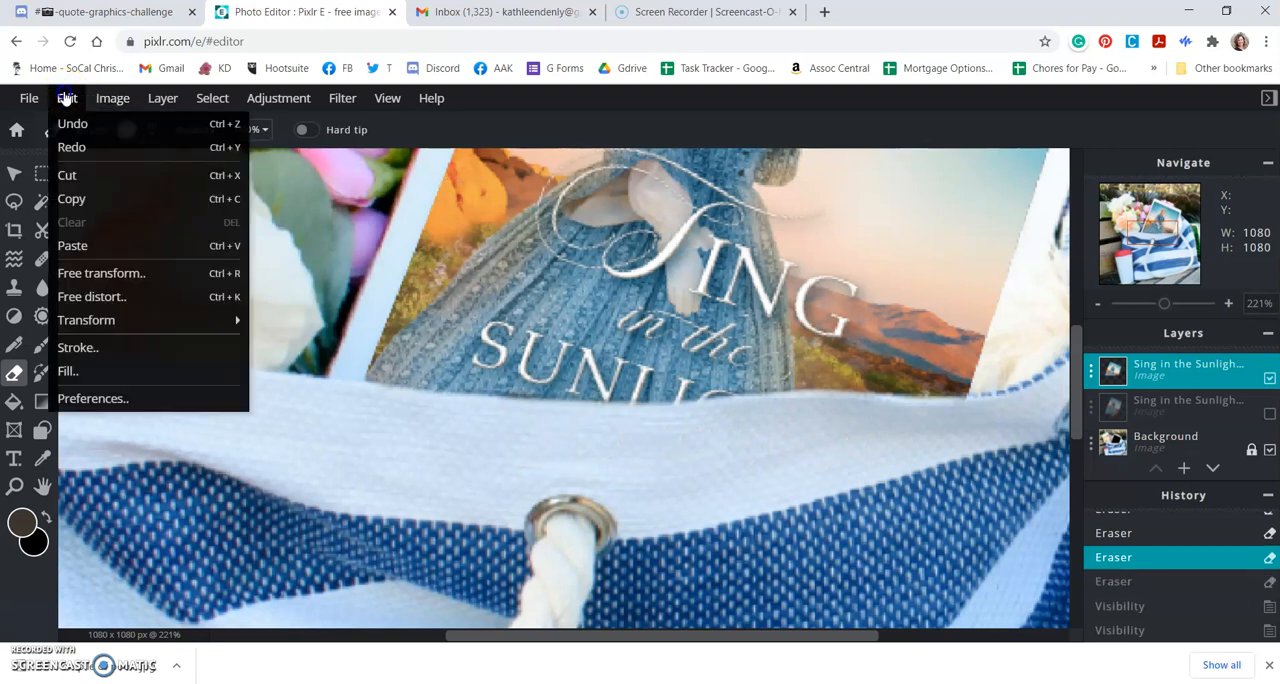
click(71, 148)
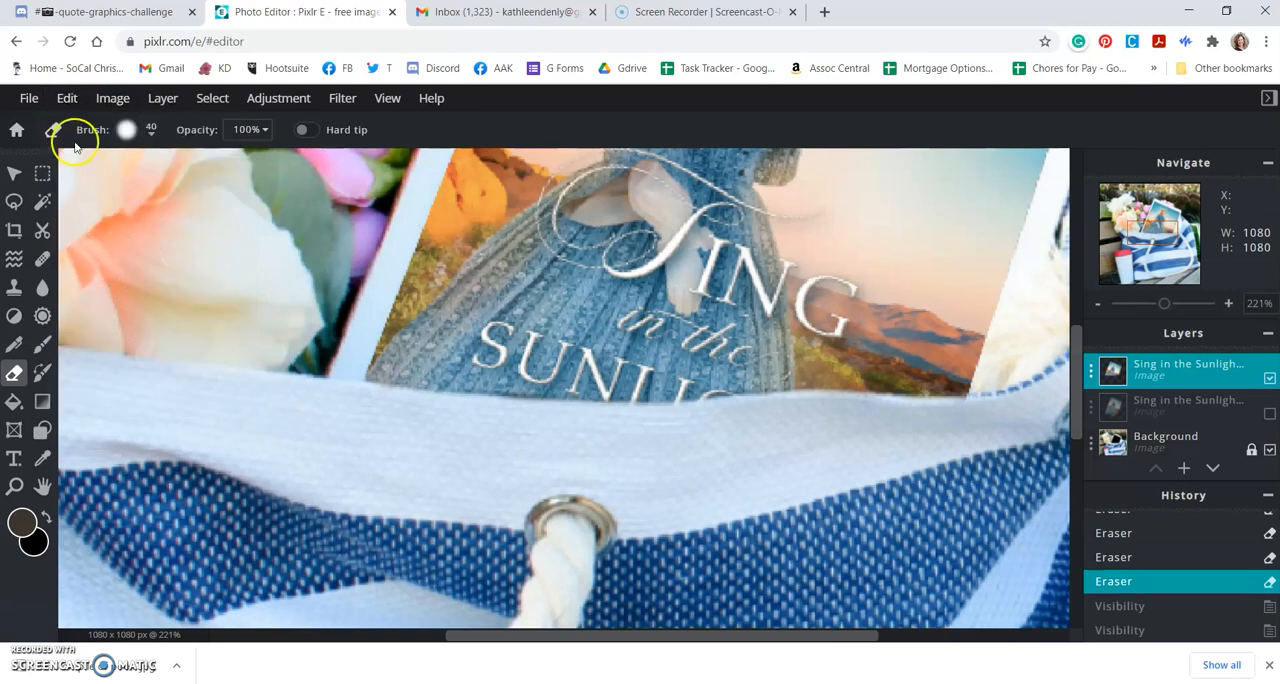
key(ctrl+z)
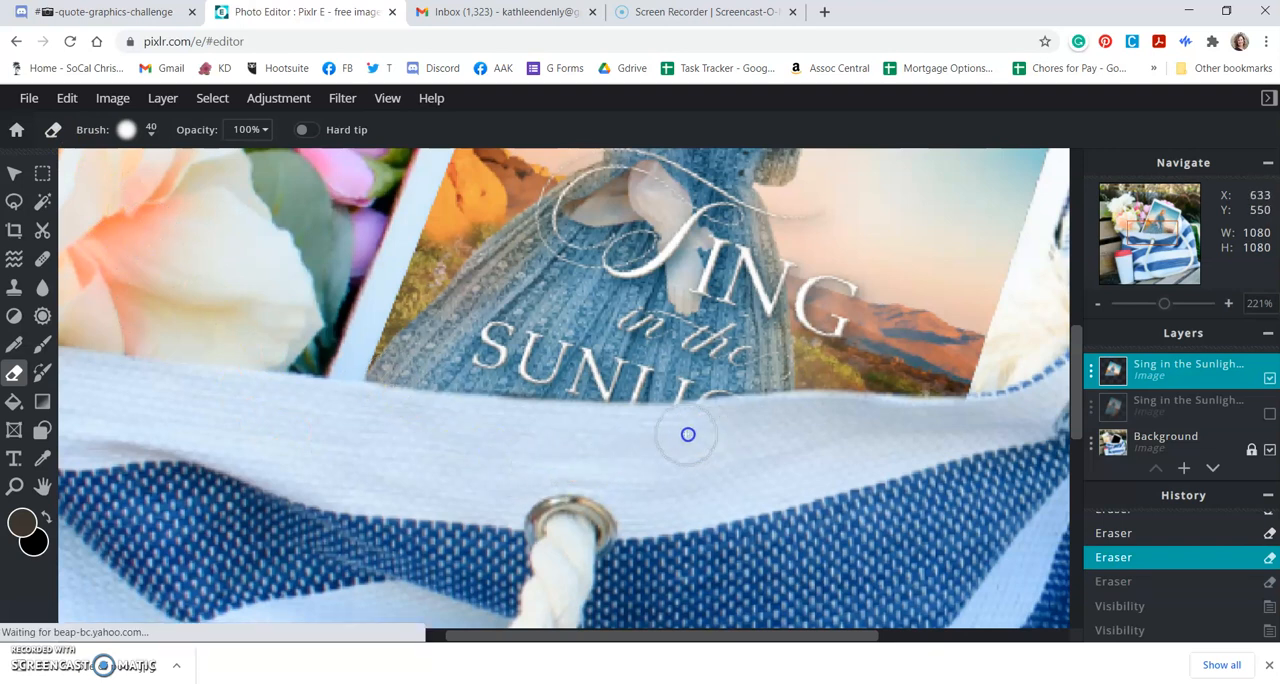
click(598, 433)
Step: Switch the upper book cover layer off and back on to compare the erased edge, and check the cover in the whole image
click(1268, 380)
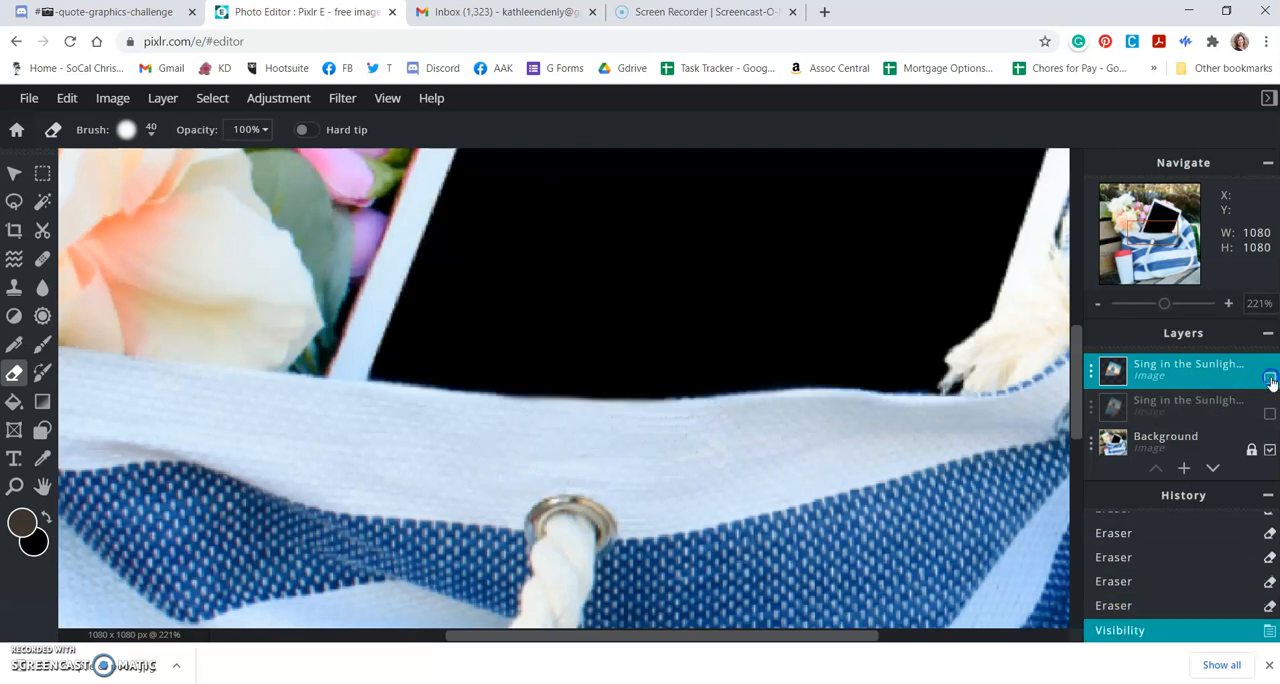
click(1269, 380)
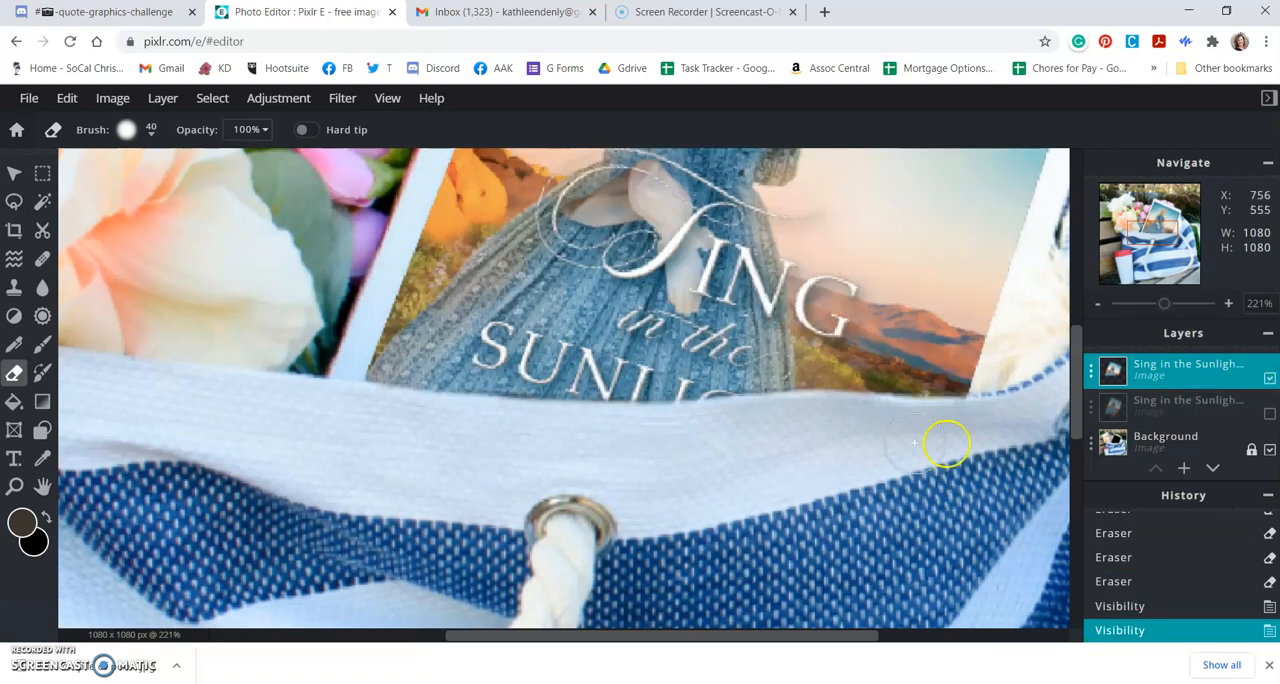
scroll(570, 476, down, 10)
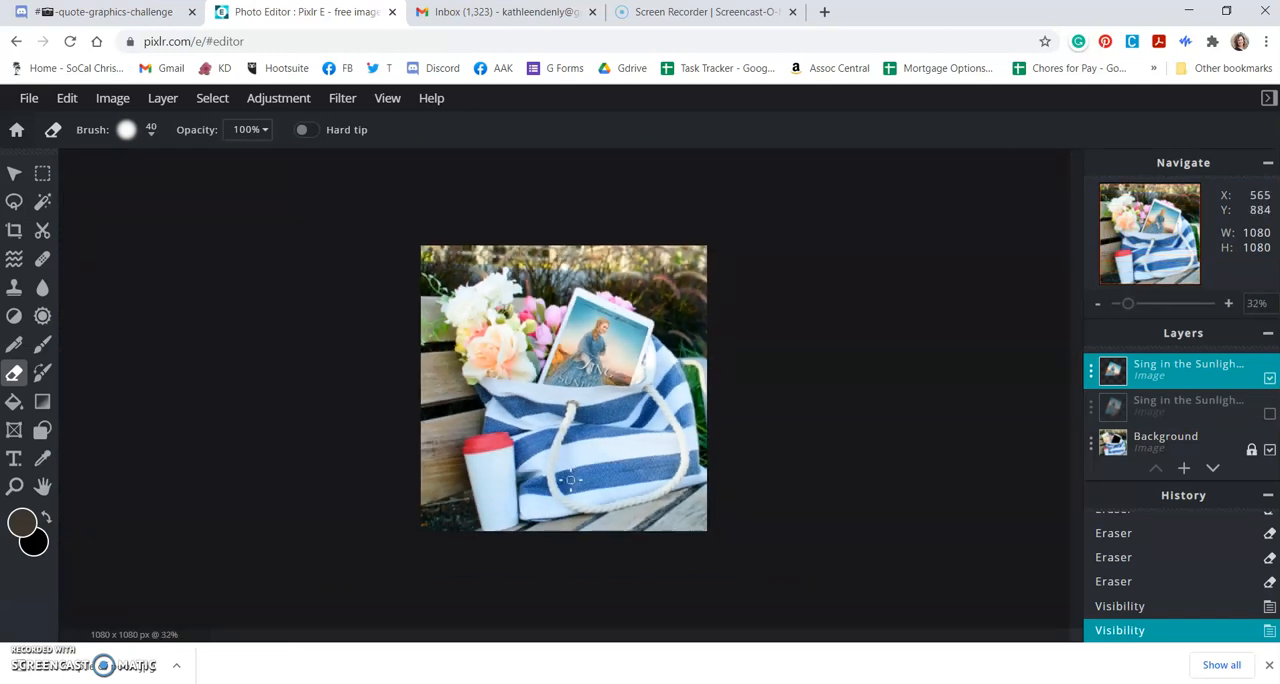
scroll(570, 481, up, 2)
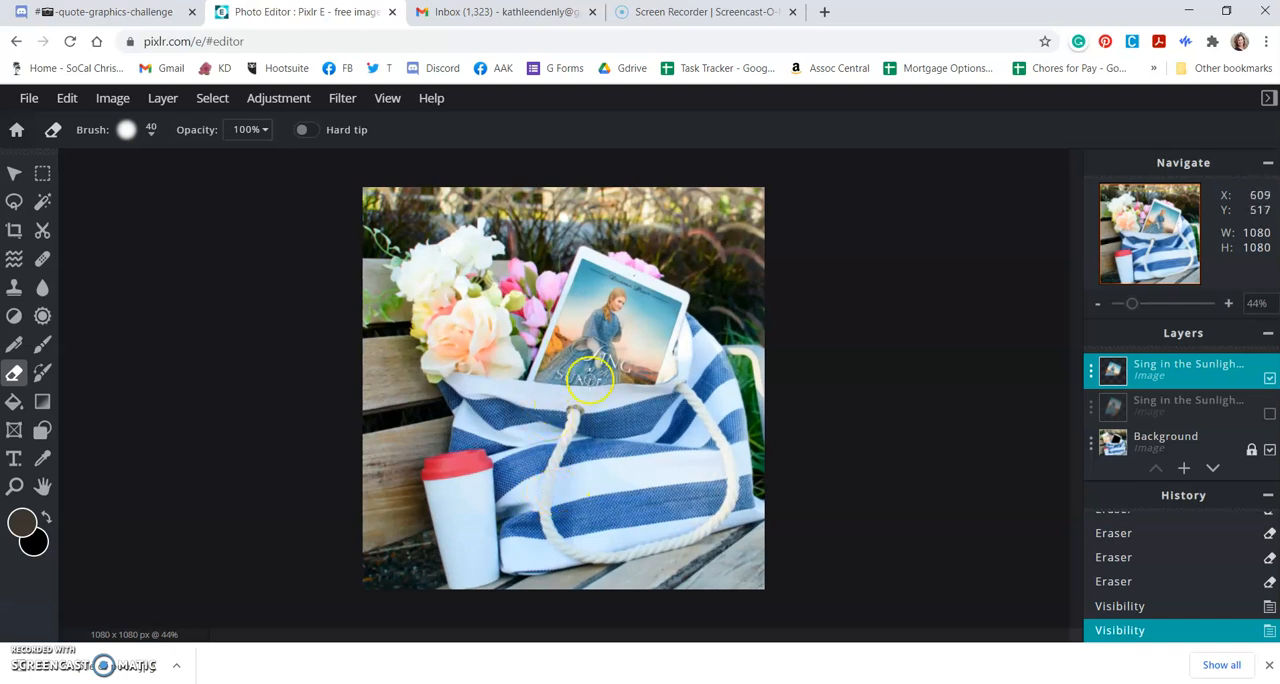
Step: Start saving the image and name the file "SITS in bag with flowers & coffee"
click(28, 97)
click(45, 245)
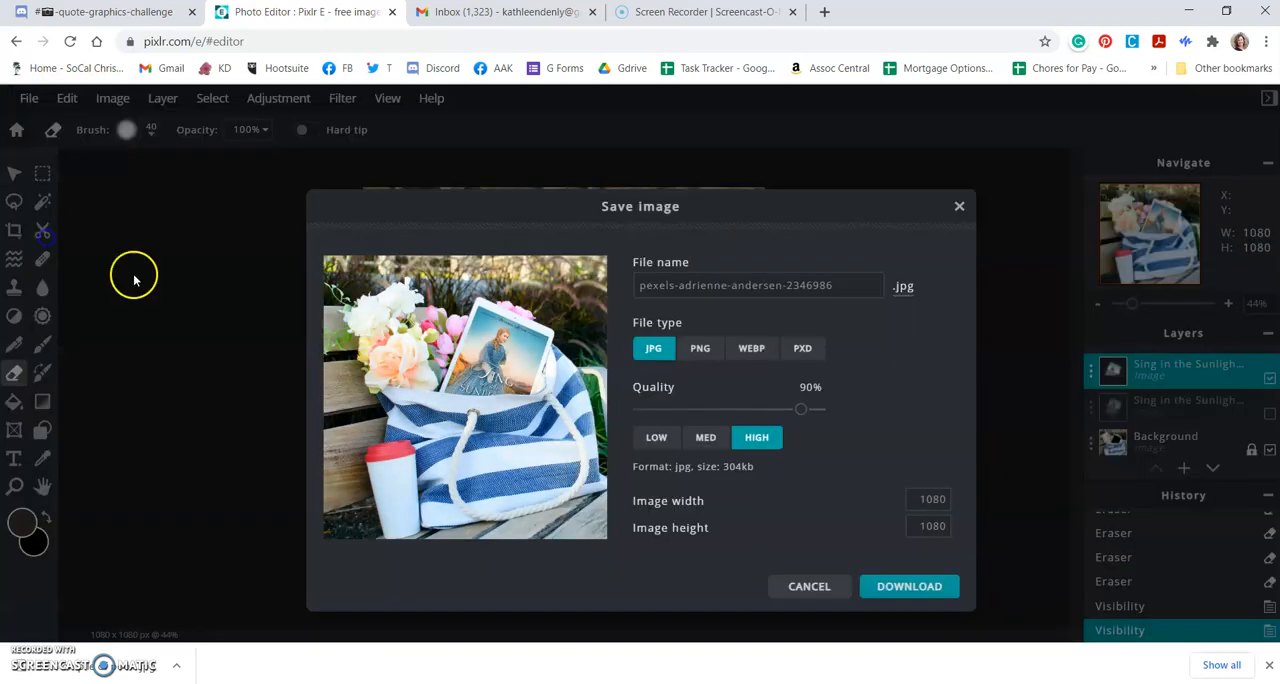
click(833, 285)
drag(833, 285, 605, 285)
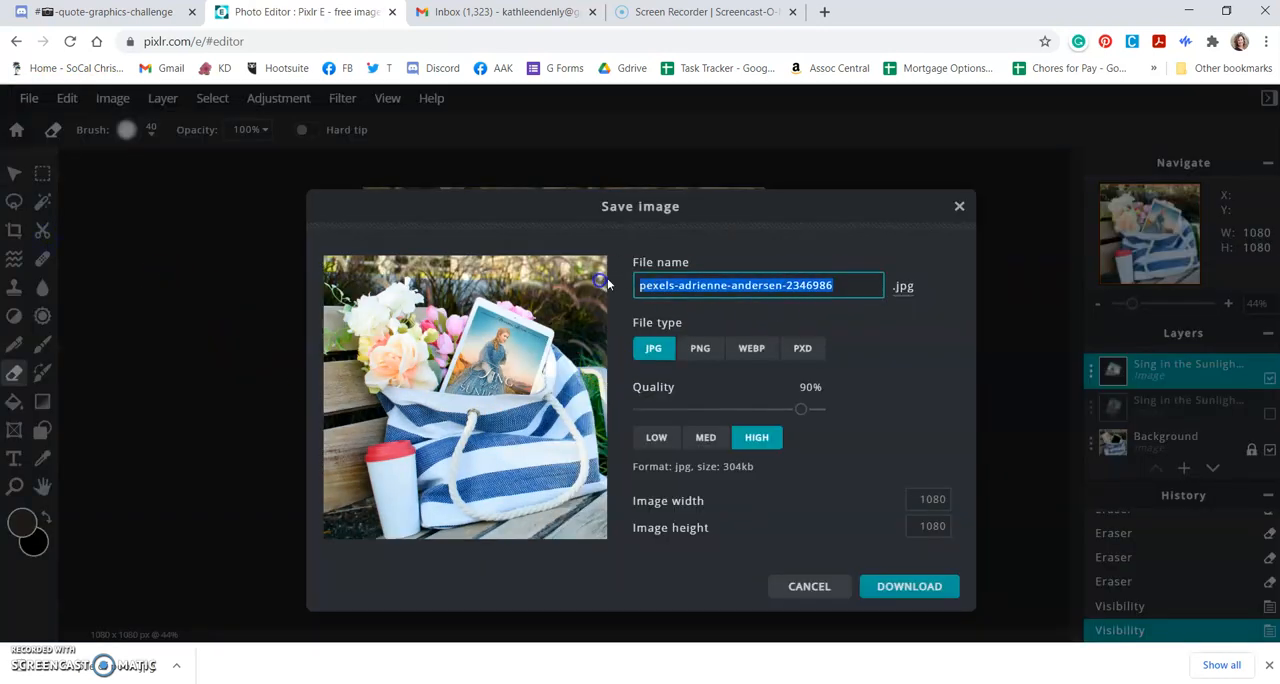
text(S)
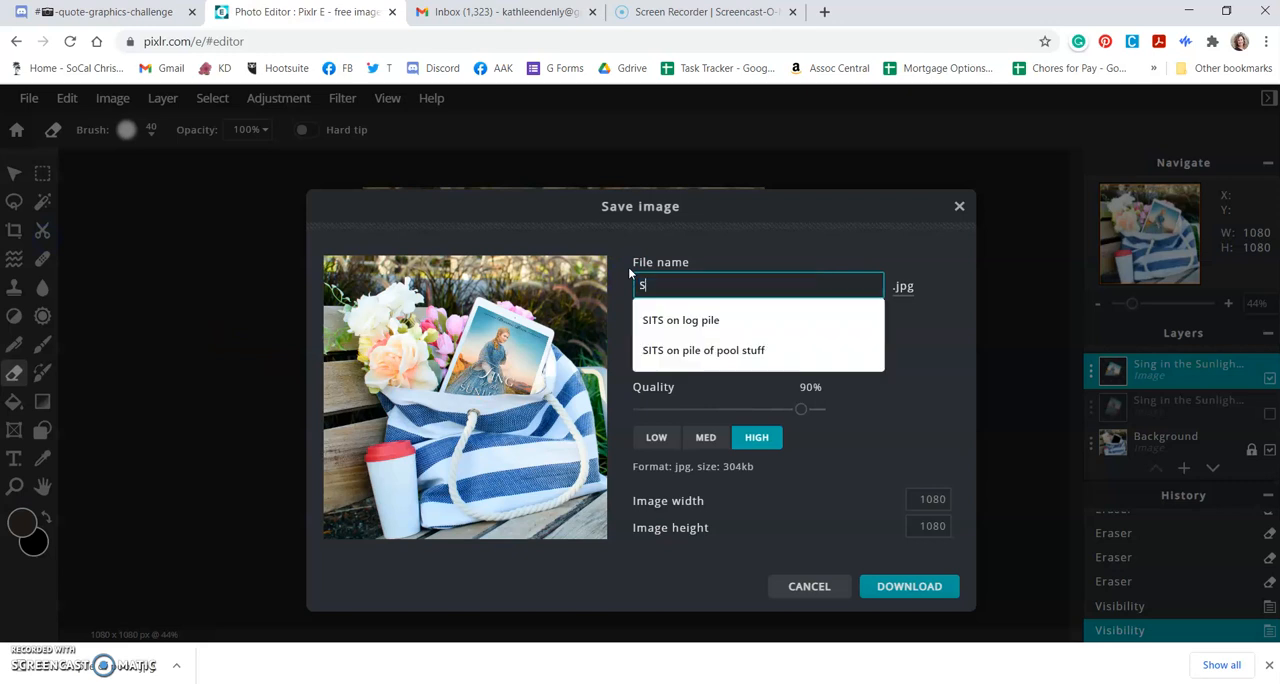
text(ITS )
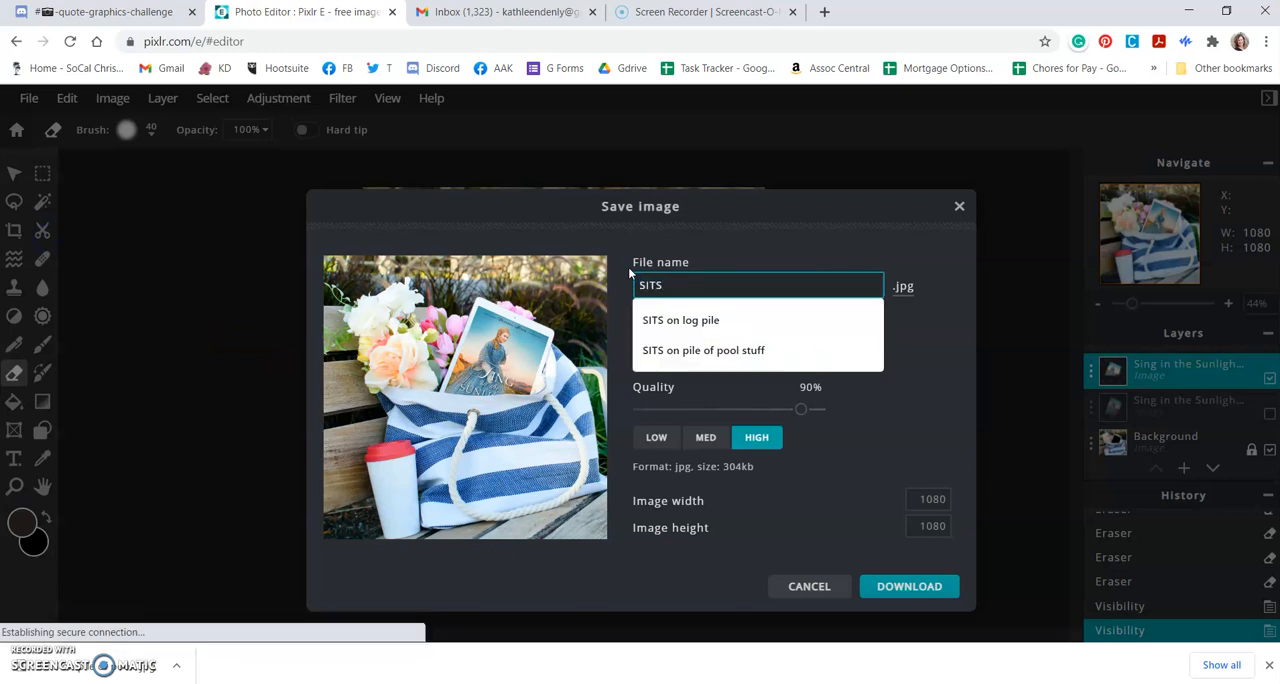
text(in bag with fl)
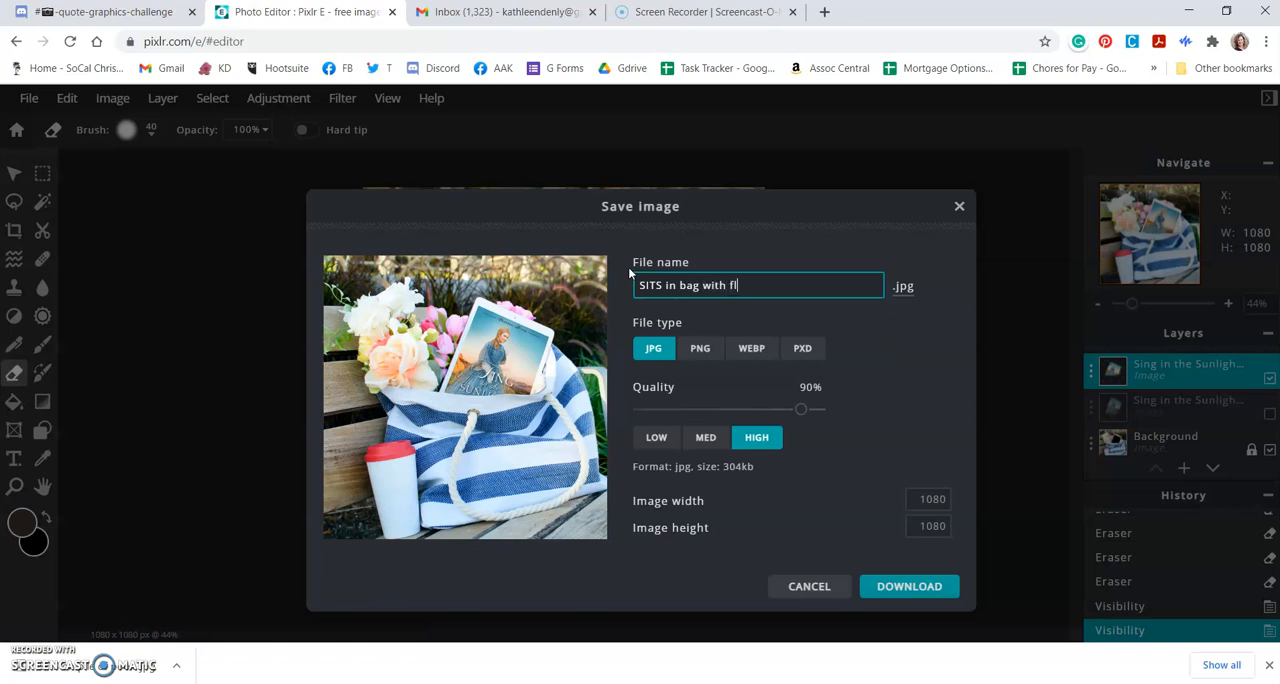
text(owers & coffee)
Step: Set the JPG quality to medium (70%), download the 1080 x 1080 image, and close the save dialog
click(712, 437)
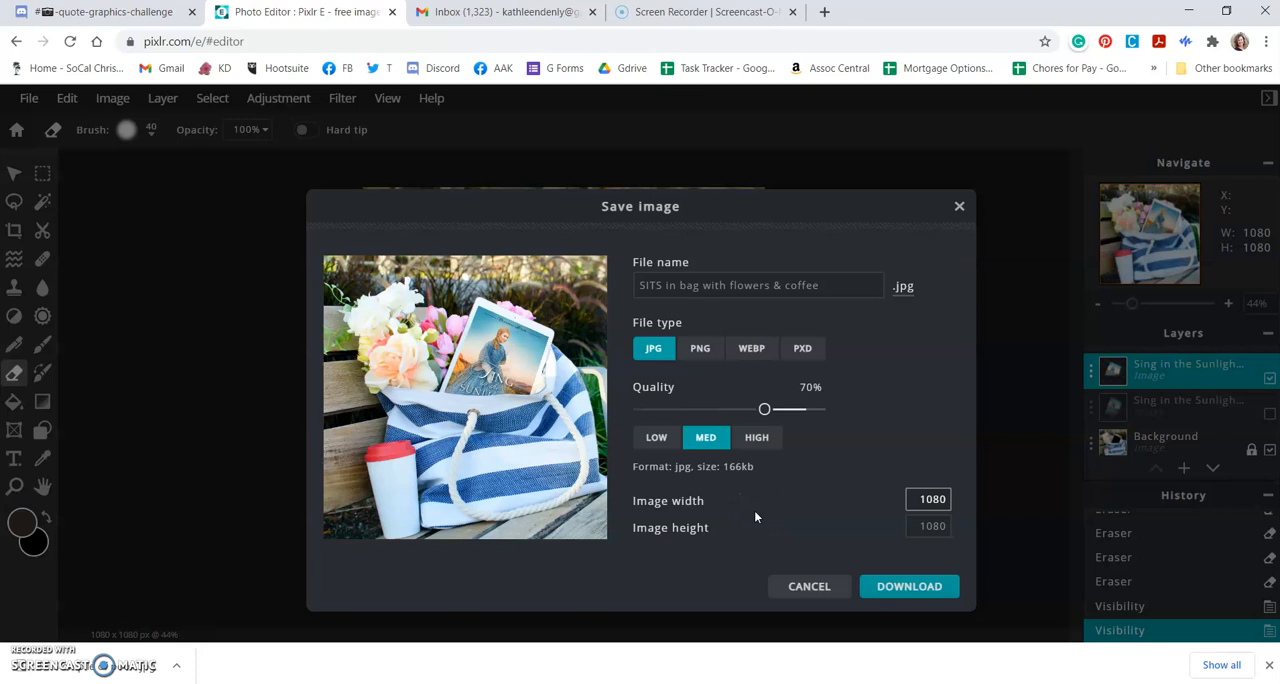
click(903, 590)
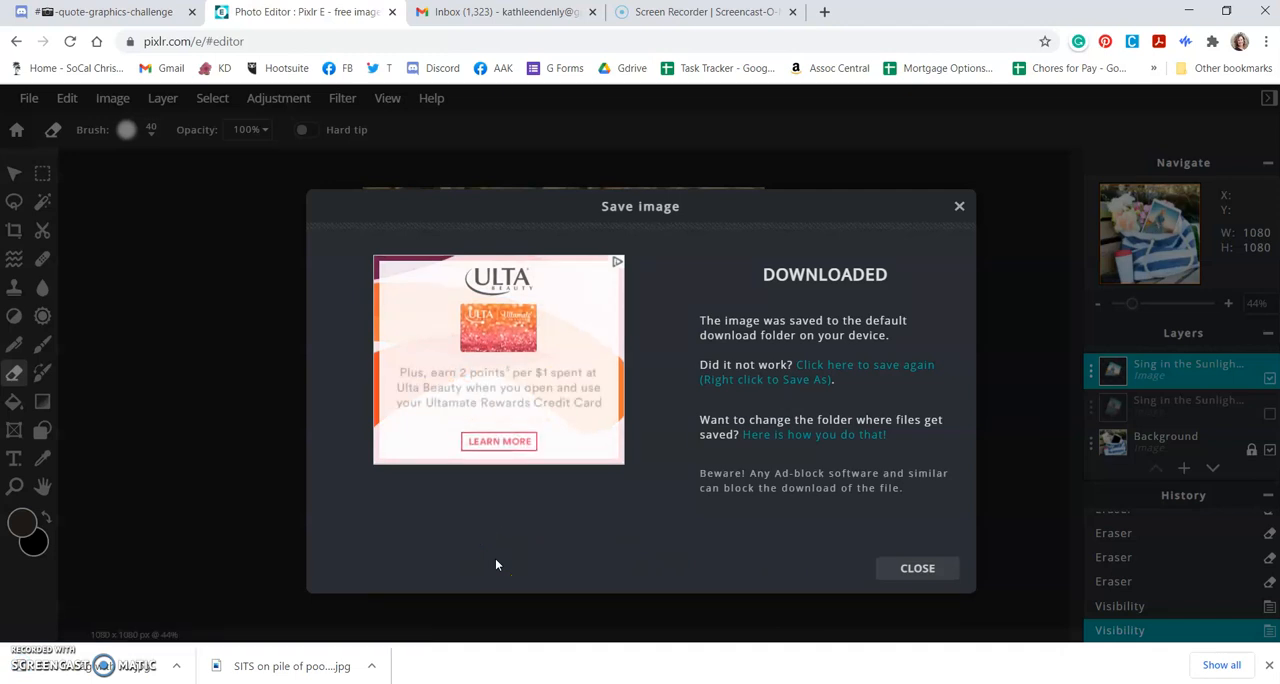
click(959, 207)
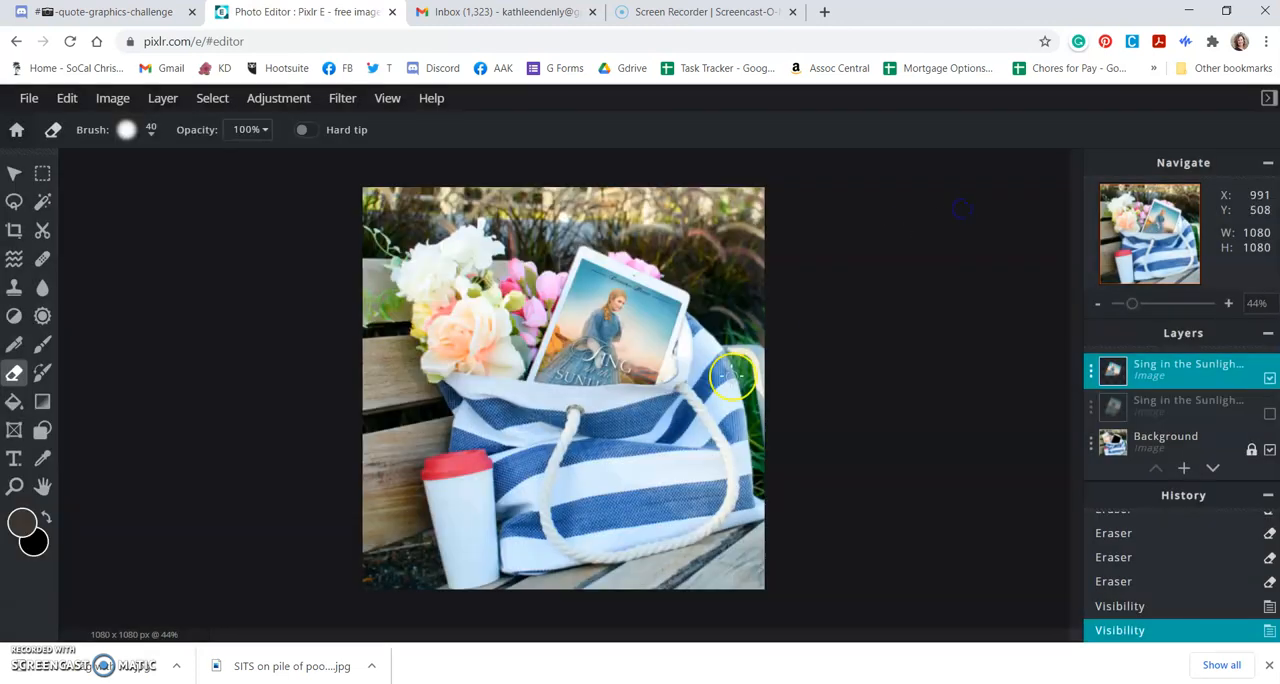